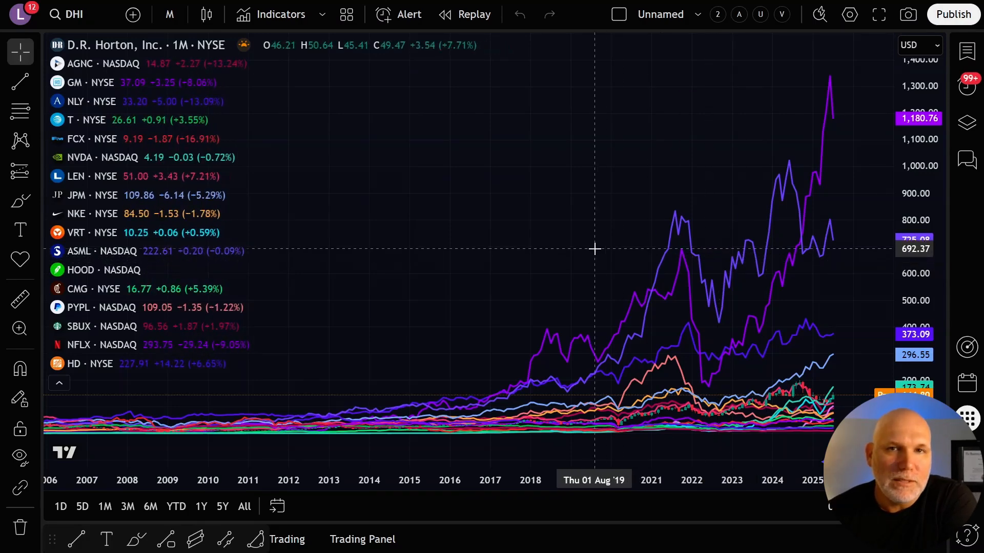
Export the monthly NYSE:DHI chart data, including the comparison symbols, to a CSV file using the ISO time format.
left_click_drag(593, 252, 604, 251)
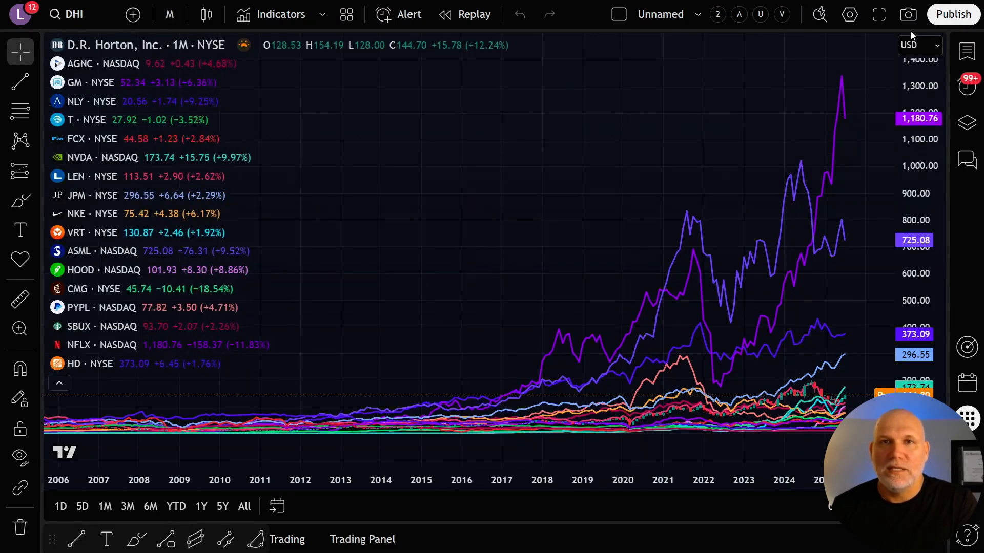
left_click(697, 15)
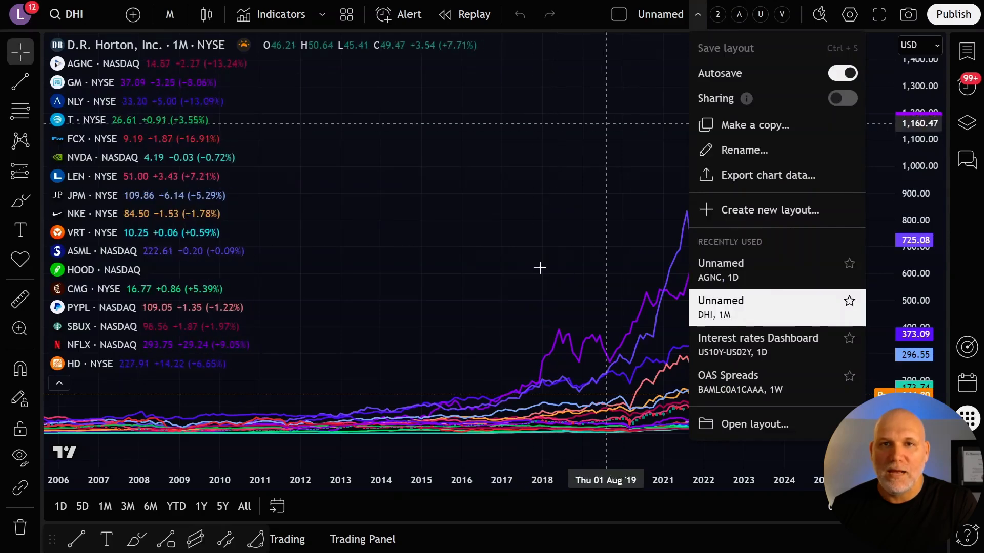
left_click(736, 182)
left_click(570, 312)
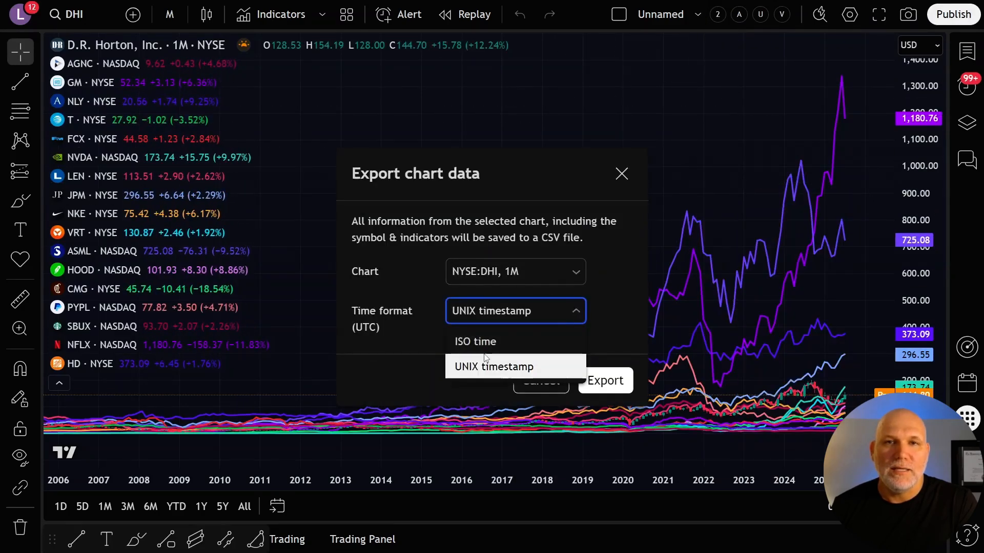
left_click(495, 340)
left_click(600, 379)
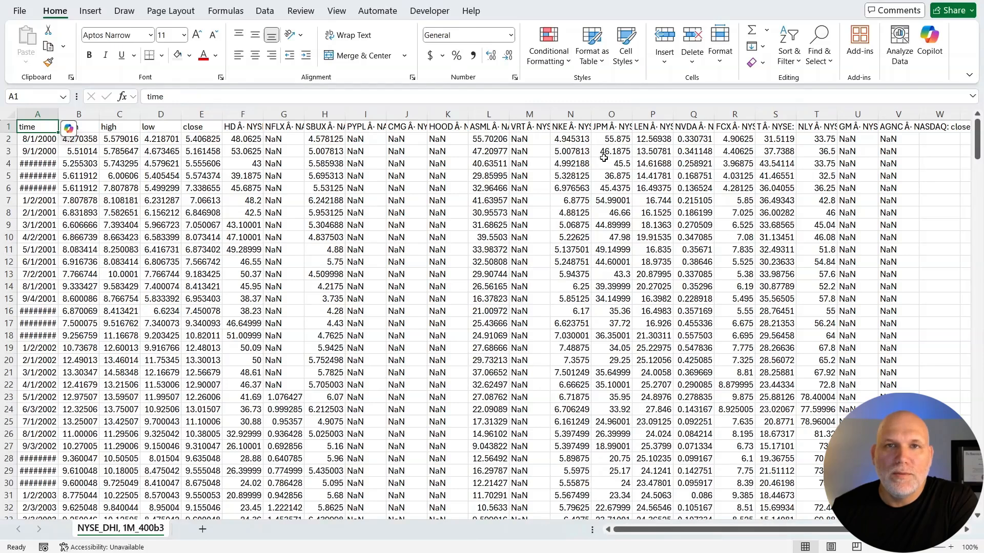
Switch to the exported CSV in Excel, auto-fit the time column's width and rename the close header in E1 to DHI.
double_click(58, 114)
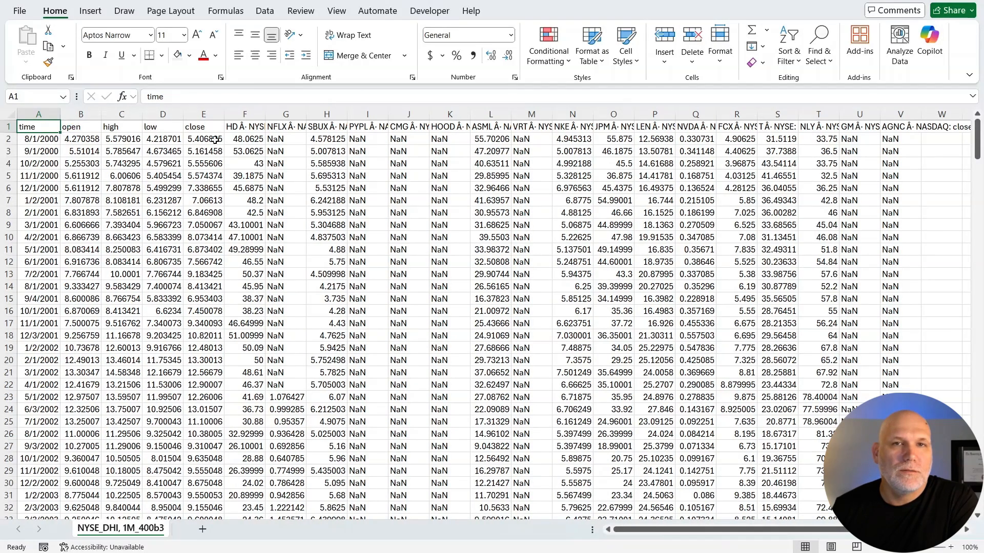
left_click(200, 127)
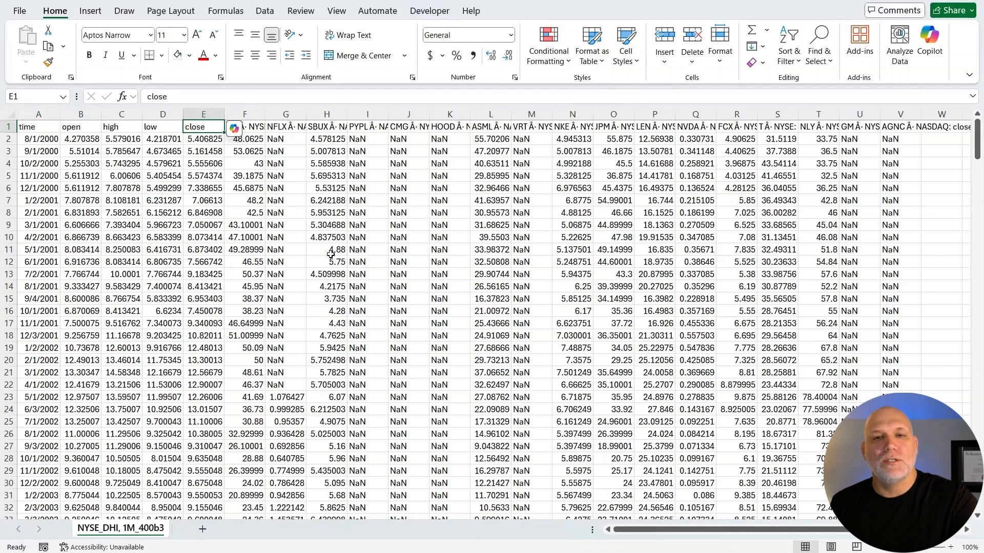
type("DHI")
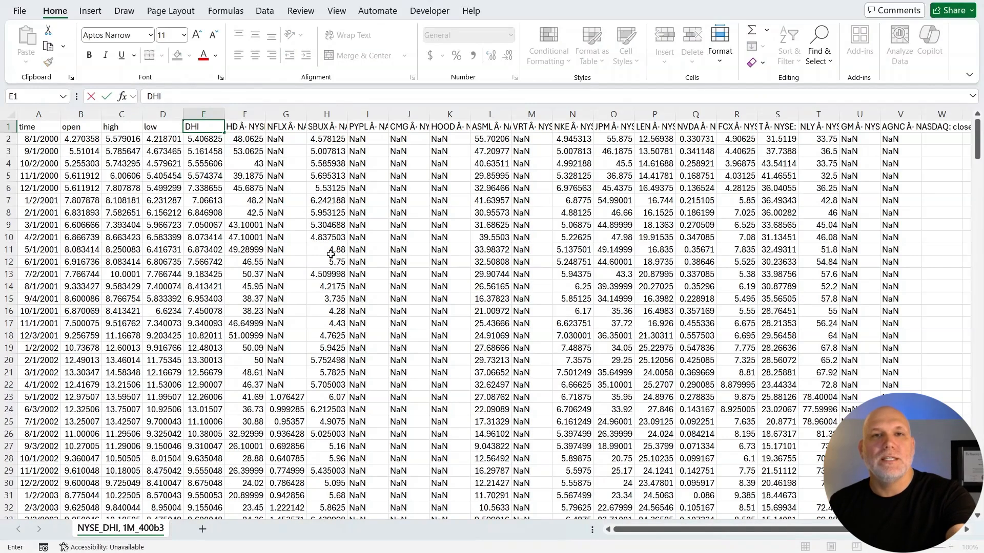
Delete the open, high and low columns (B to D) from the exported price data.
left_click(164, 114)
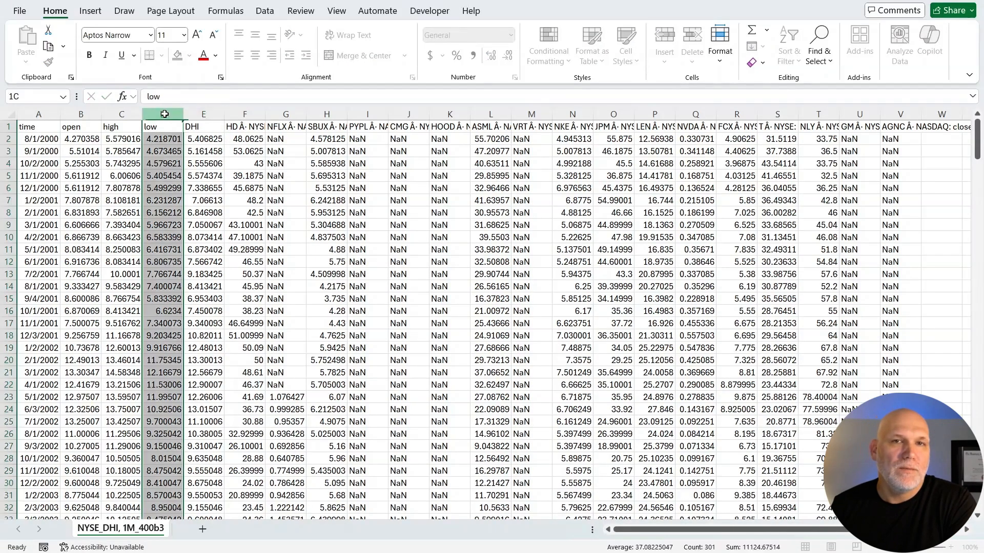
left_click_drag(164, 114, 82, 114)
right_click(87, 115)
left_click(133, 256)
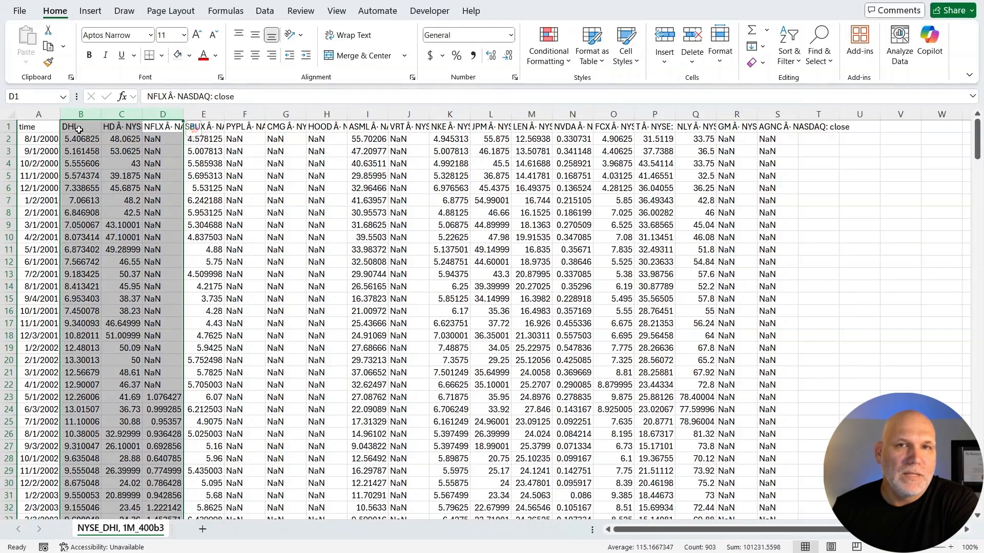
Review the ticker headers across row 1, from DHI and HD through to GM.
left_click(81, 131)
left_click(123, 132)
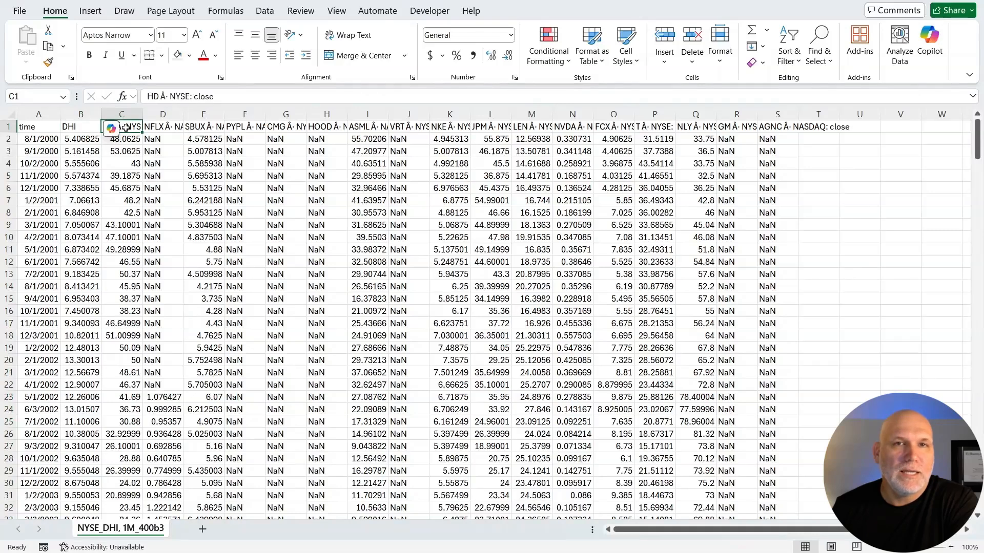
left_click_drag(192, 97, 147, 96)
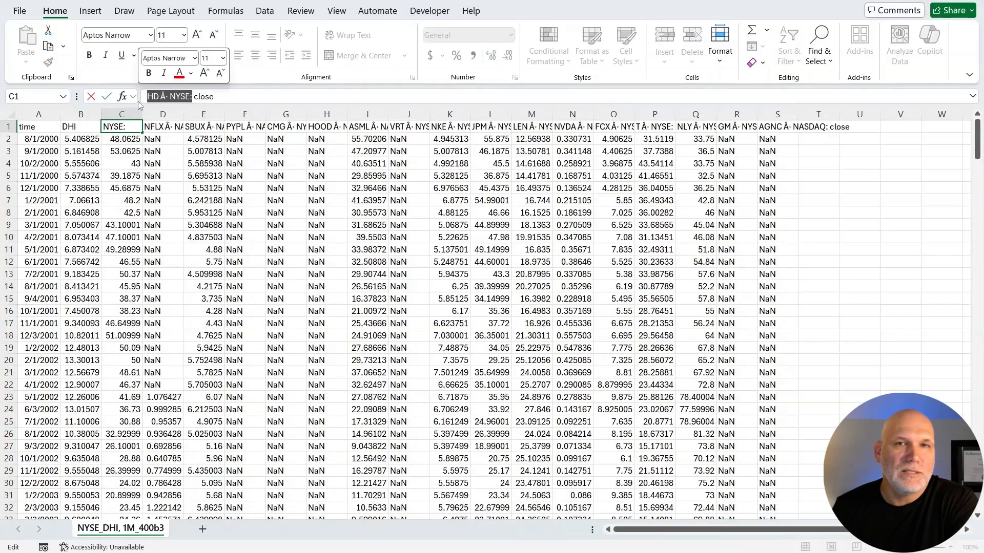
key("Tab")
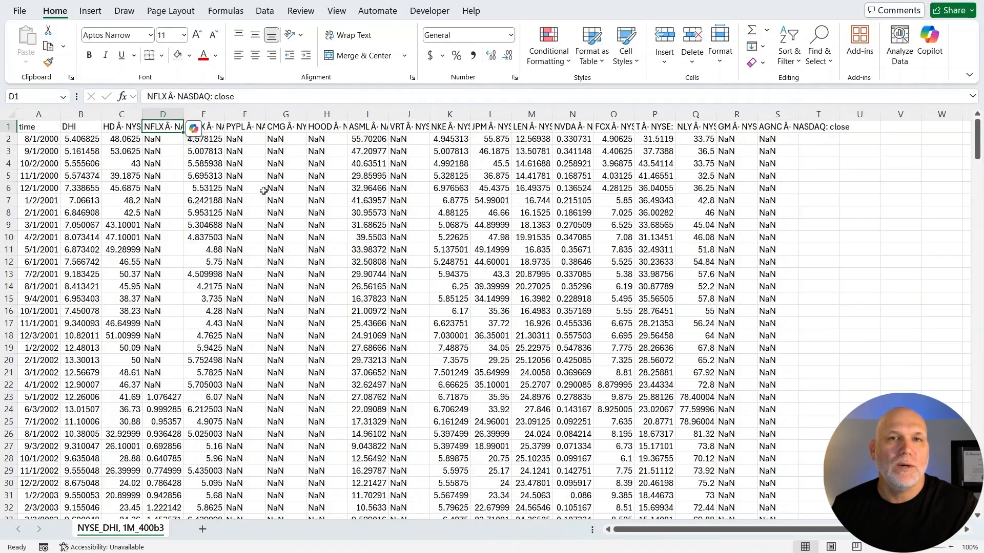
key("Tab")
key("Tab")
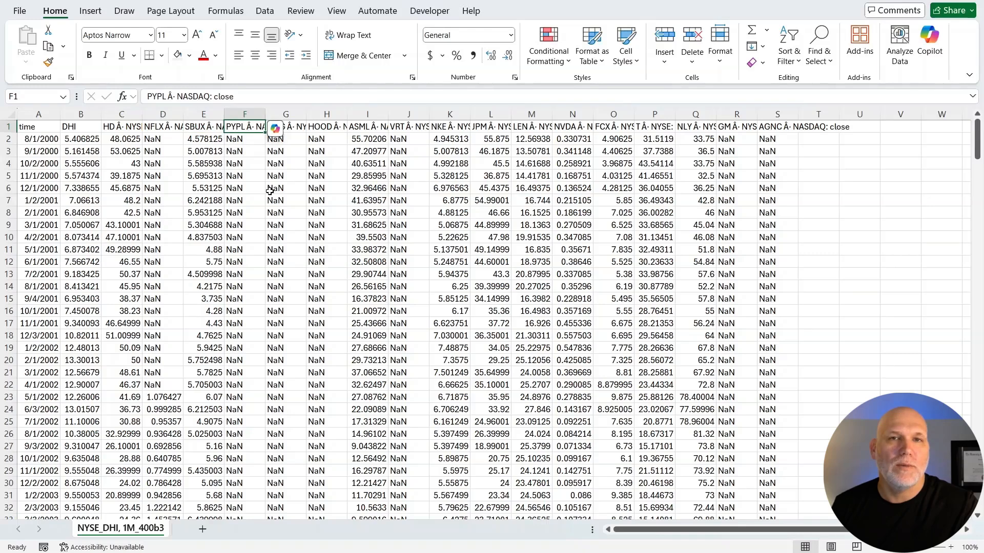
key("Tab")
key("Tab")
key("Tab")
key("Tab")
key("Tab")
key("Tab")
key("Tab")
key("Tab")
key("Tab")
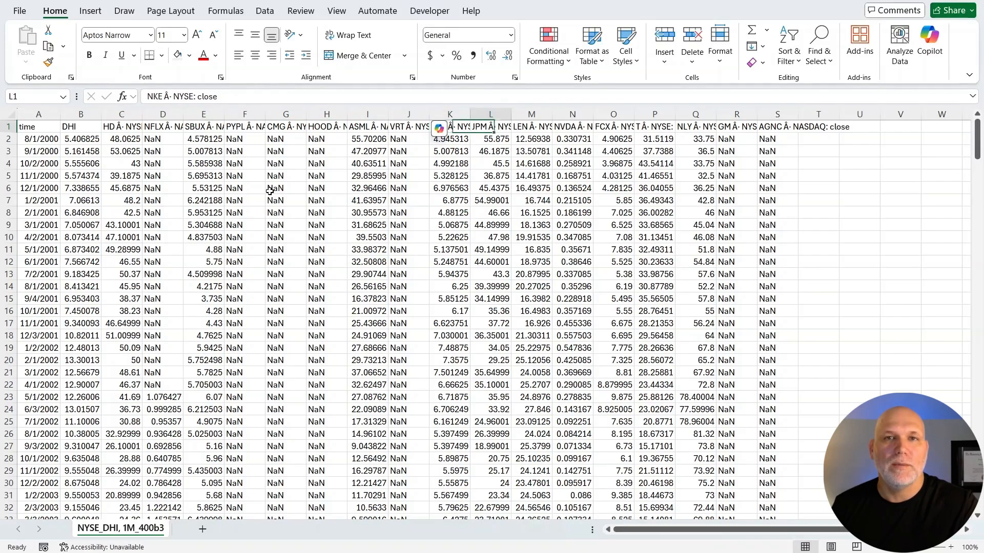
key("Tab")
key("Tab")
key("Tab")
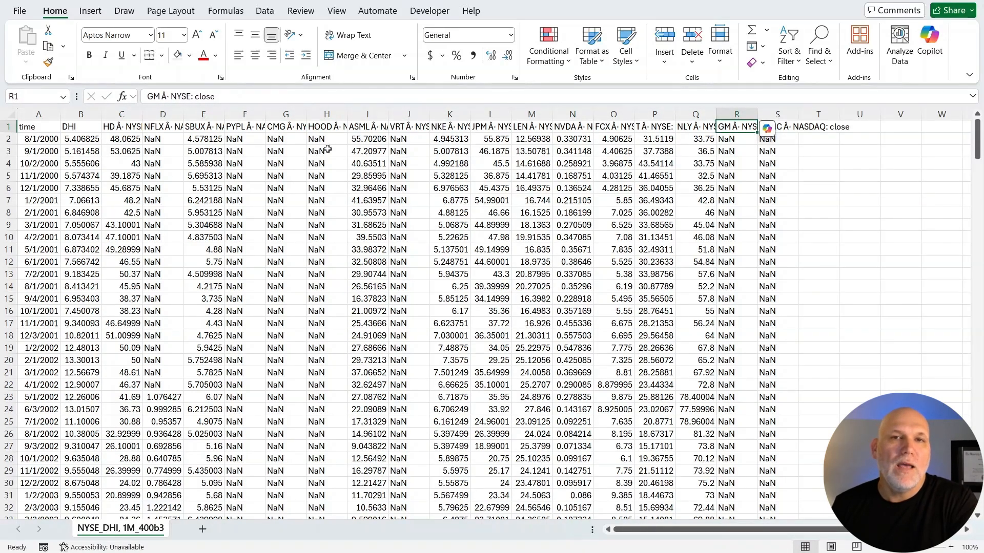
Examine the HOOD and CMG columns for missing early prices and highlight rows 143 to 158.
left_click_drag(316, 139, 316, 458)
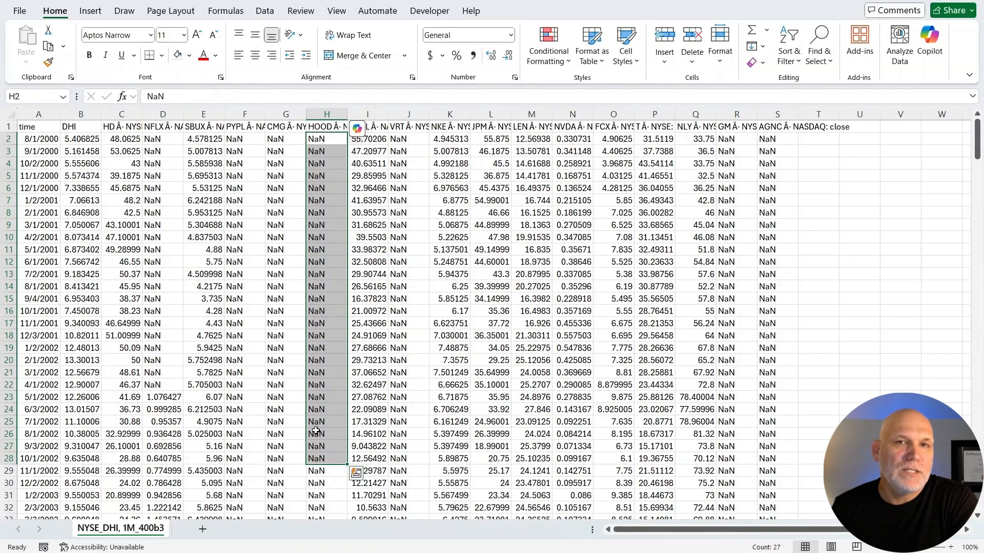
scroll(316, 431, "down", 5)
scroll(316, 431, "down", 5)
scroll(314, 406, "up", 10)
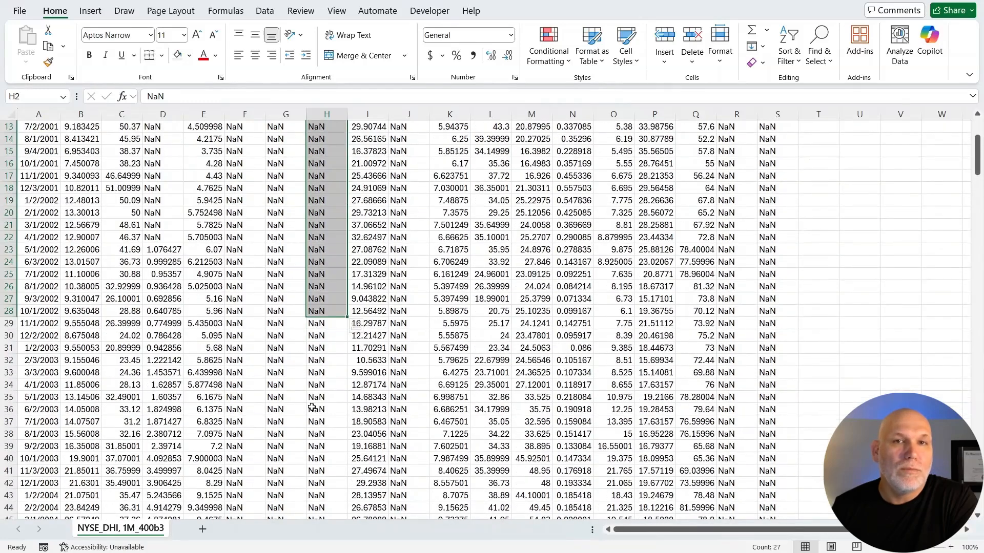
left_click(274, 143)
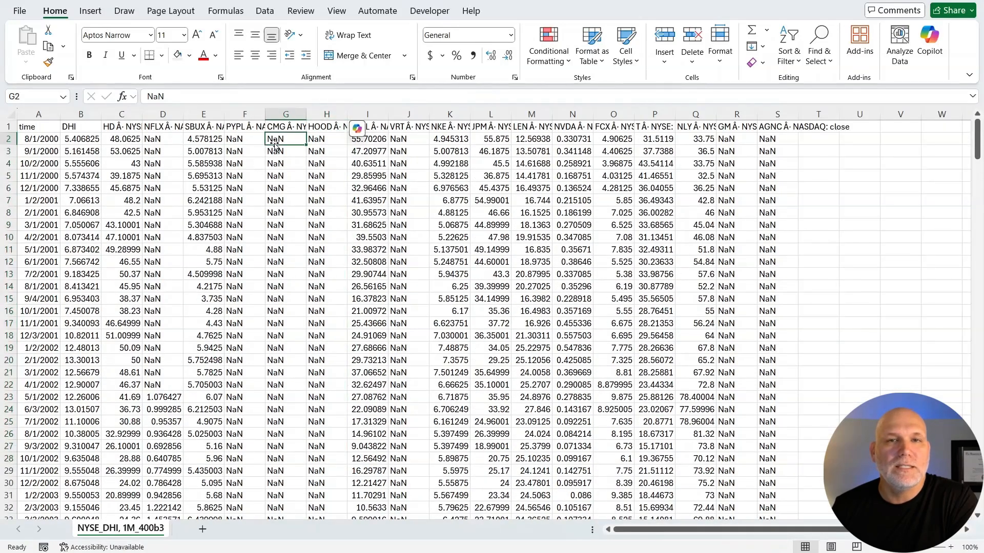
left_click(288, 126)
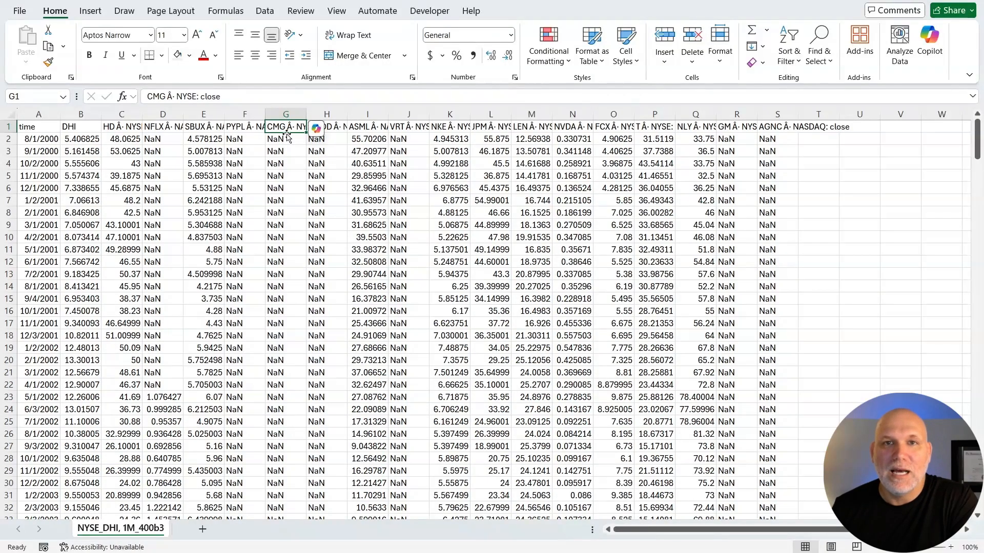
scroll(297, 313, "down", 20)
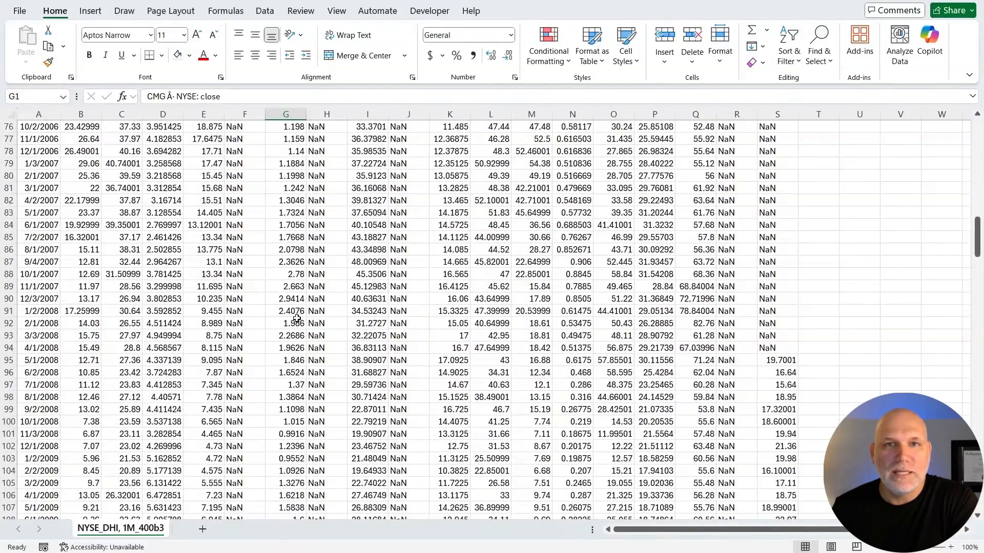
scroll(297, 318, "down", 7)
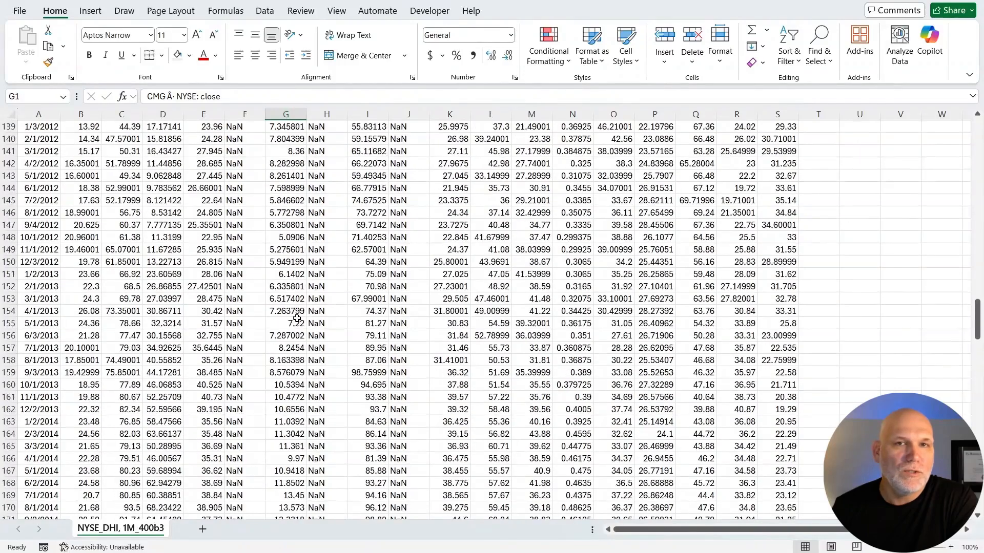
scroll(297, 319, "down", 2)
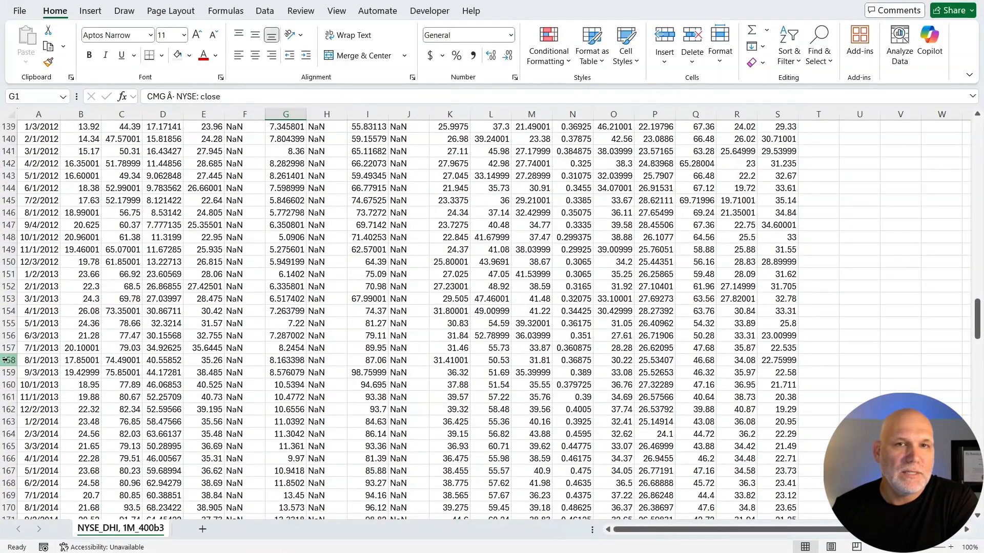
left_click_drag(10, 360, 10, 176)
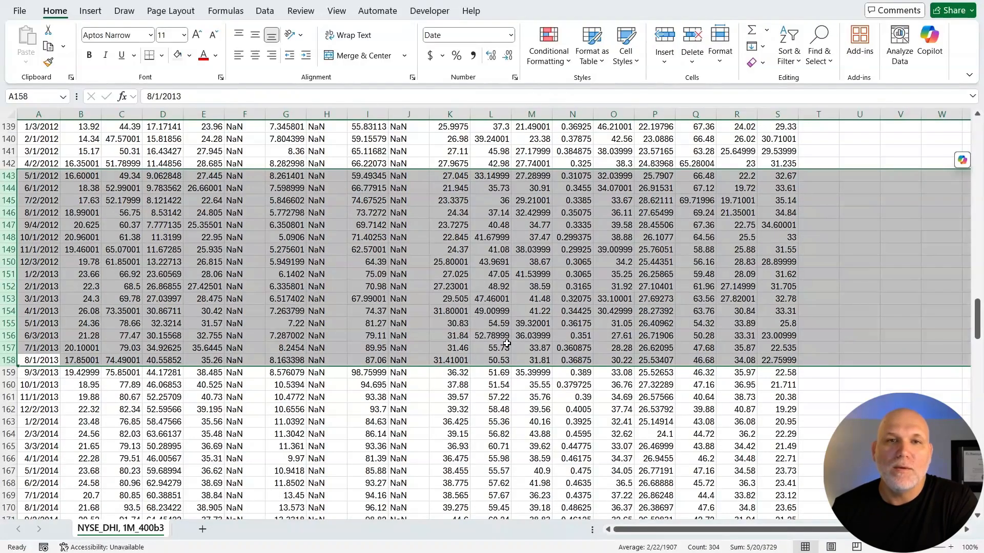
scroll(507, 343, "down", 3)
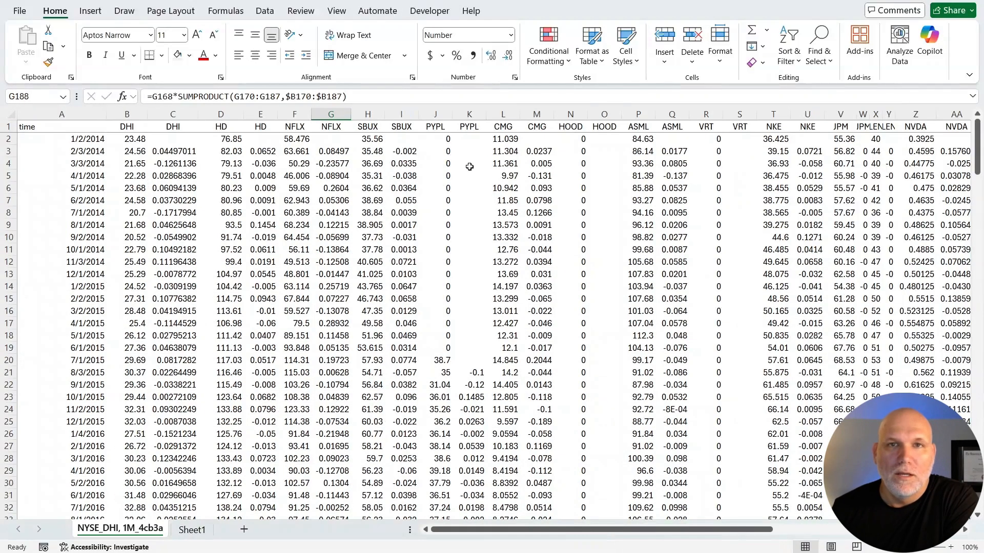
Switch to the prepared workbook with the NYSE_DHI, 1M_4cb3a sheet and examine the DHI monthly prices in B2 to B5.
left_click(469, 166)
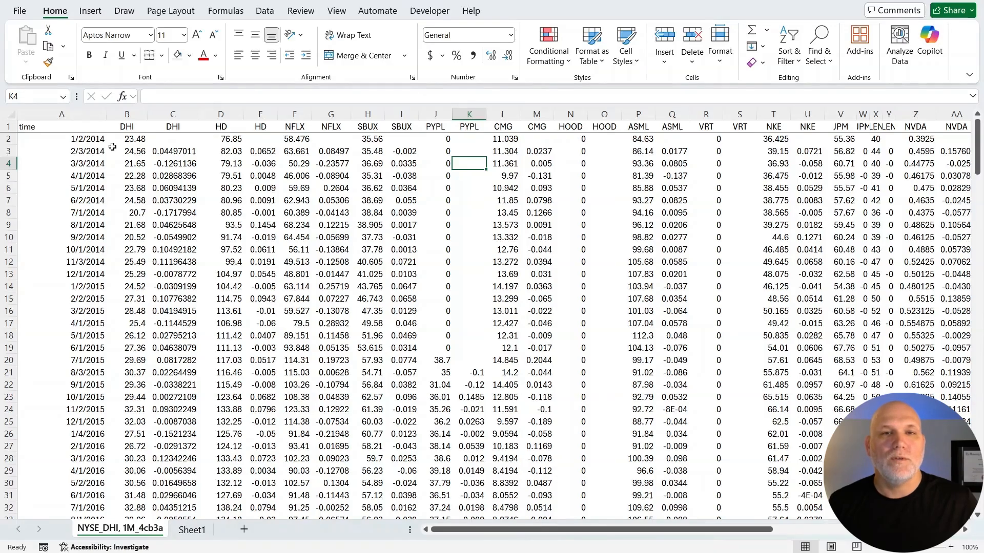
scroll(112, 147, "down", 20)
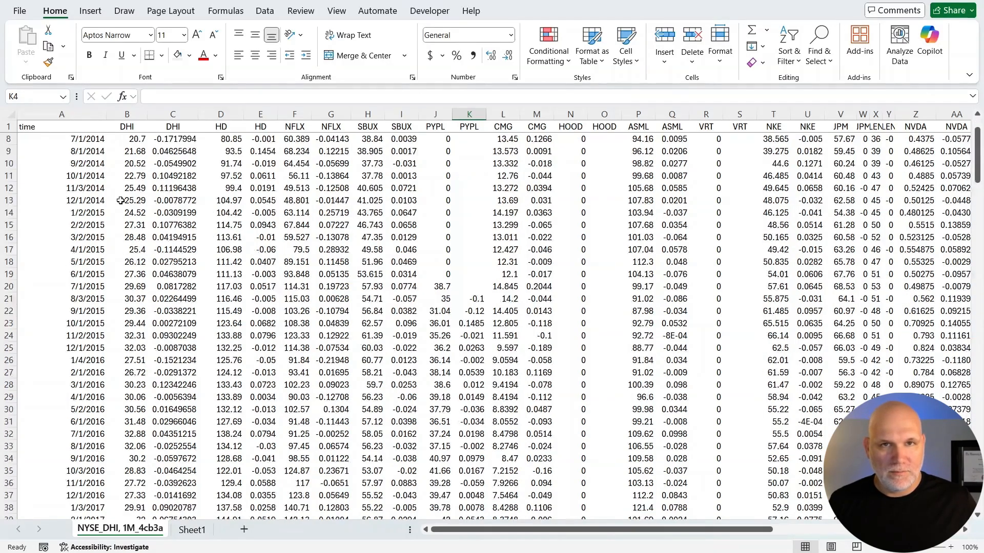
scroll(128, 306, "up", 20)
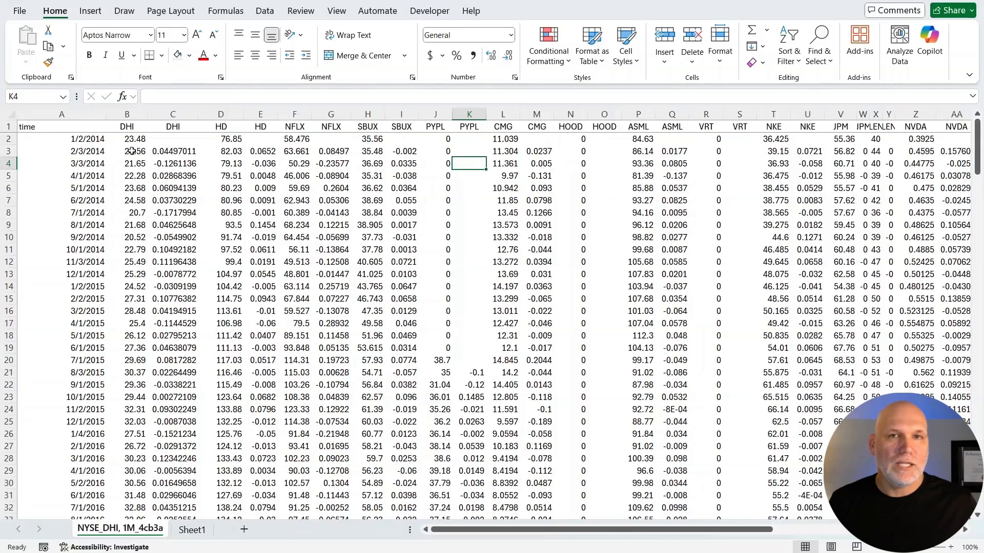
left_click(132, 140)
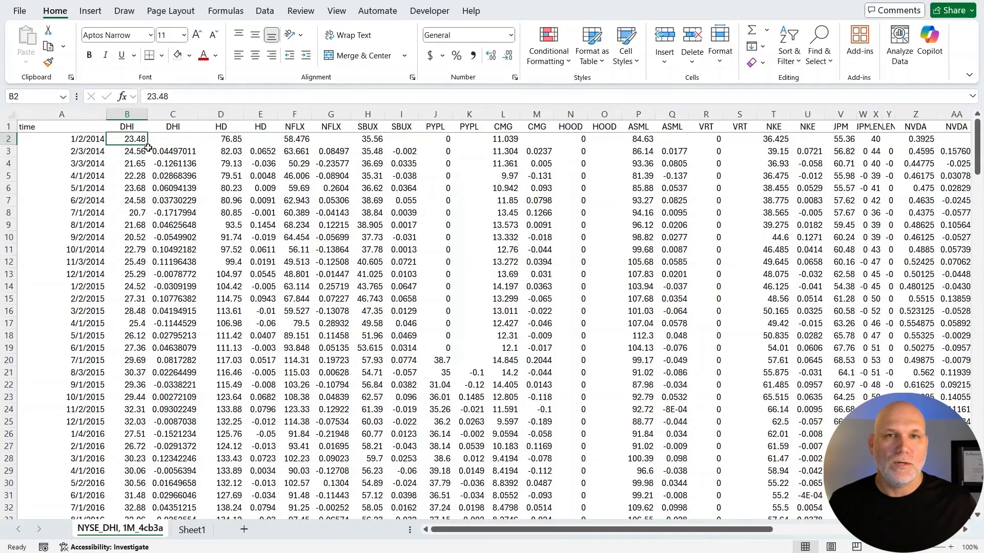
left_click(139, 153)
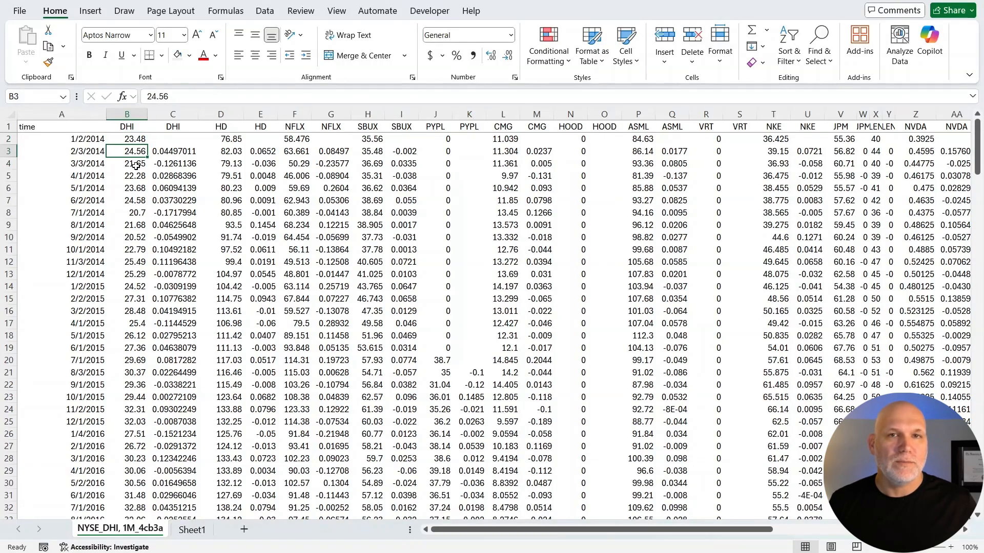
left_click(137, 164)
left_click(135, 176)
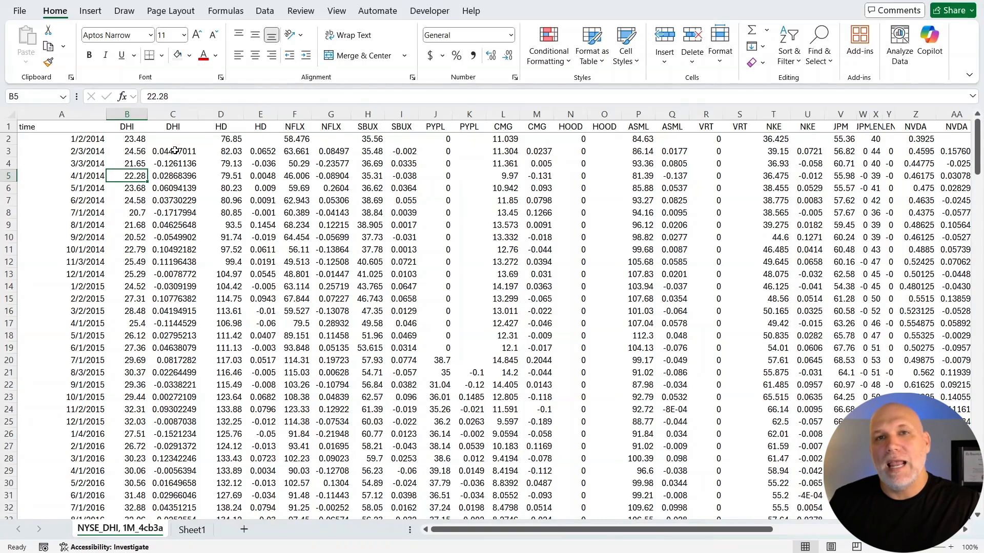
Format the first DHI log return in C3 as a percentage with four decimal places.
left_click(175, 151)
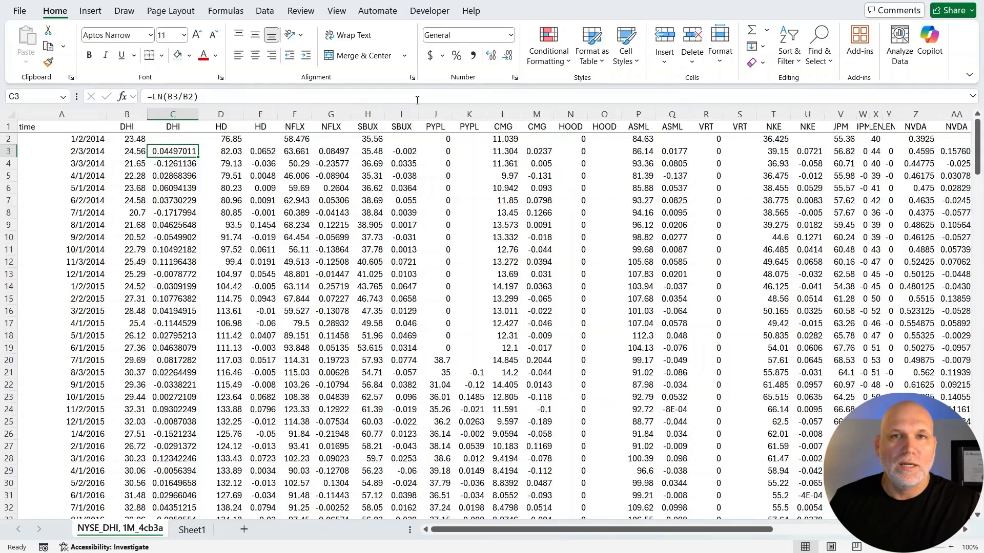
left_click(456, 56)
left_click(490, 55)
left_click(490, 55)
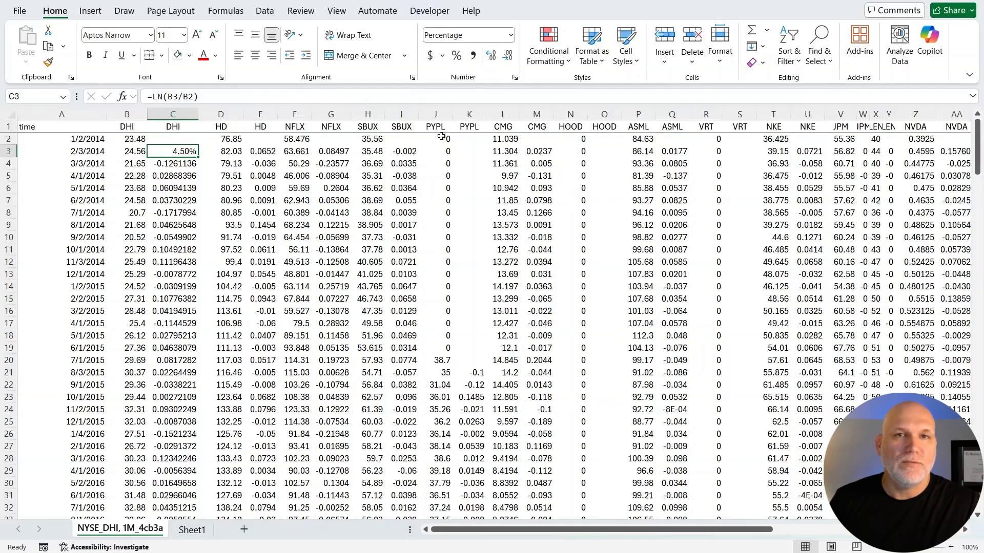
left_click(493, 58)
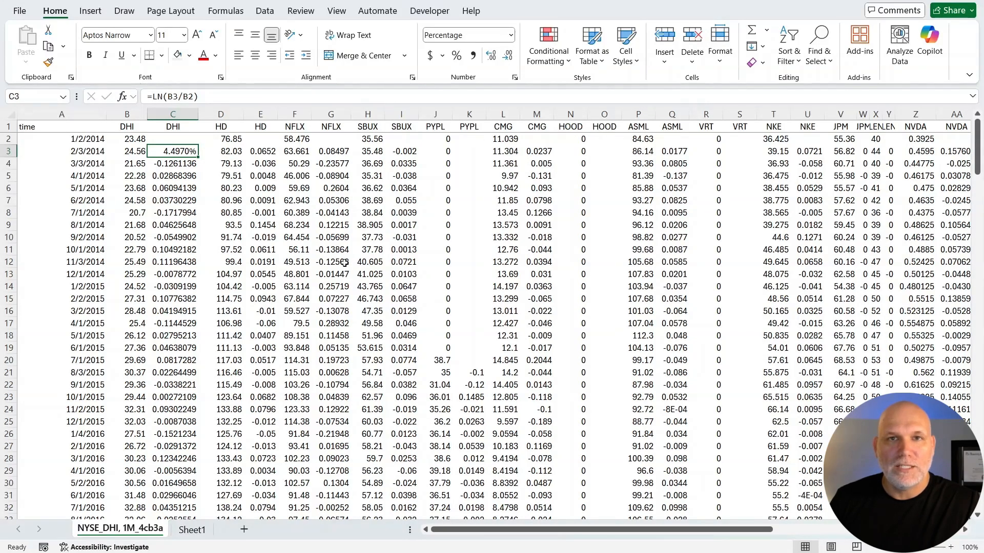
Examine the DHI average return formula in C141 and the standard deviation formula in C142.
scroll(345, 262, "down", 13)
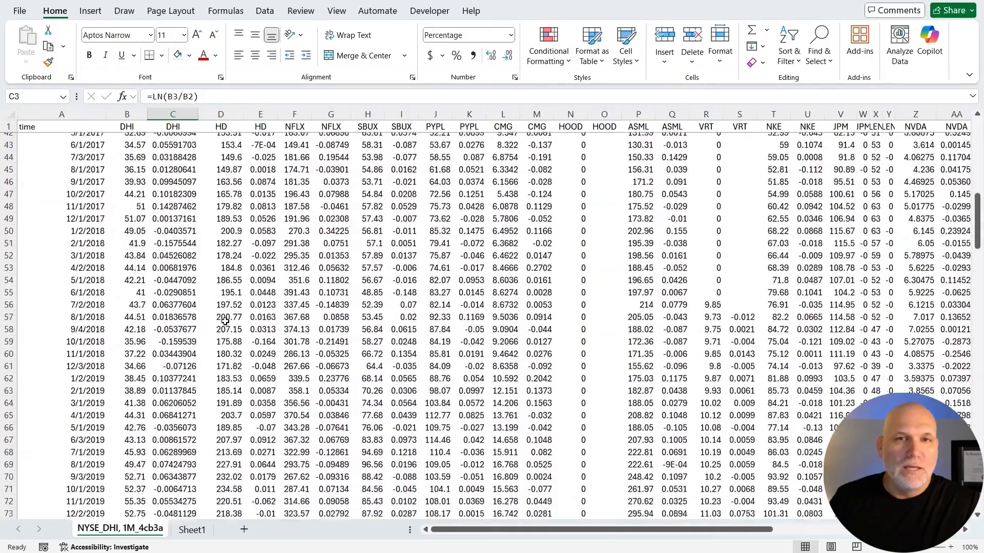
scroll(226, 321, "down", 20)
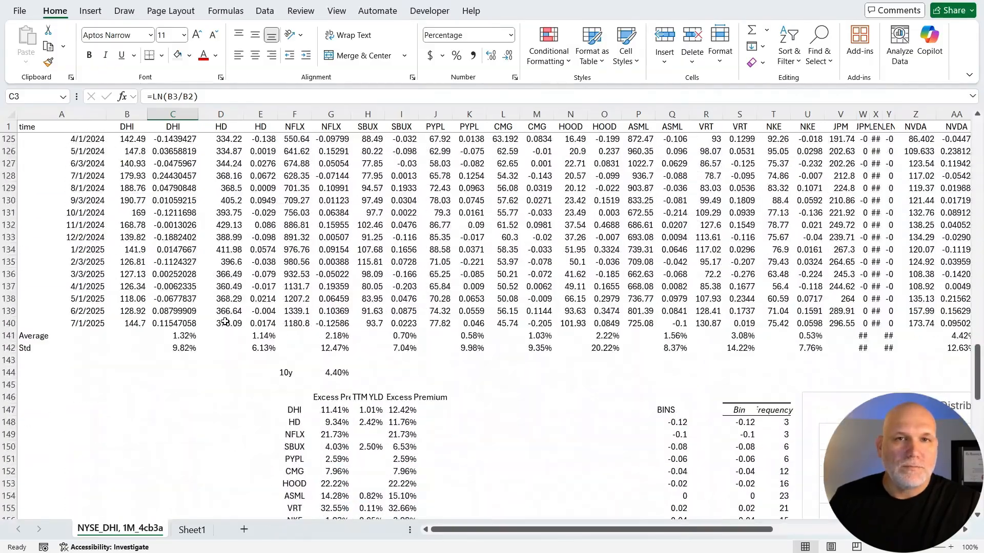
left_click(176, 336)
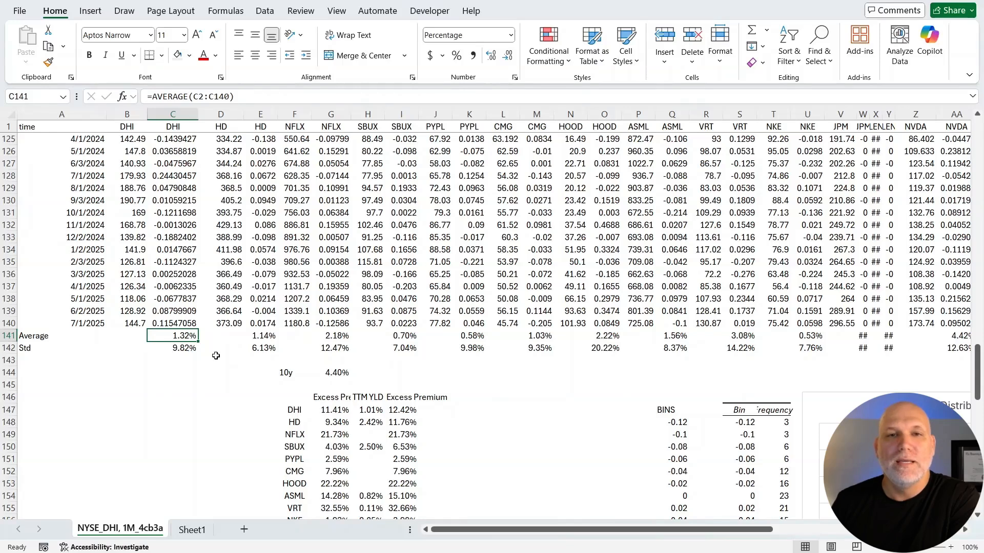
left_click(176, 350)
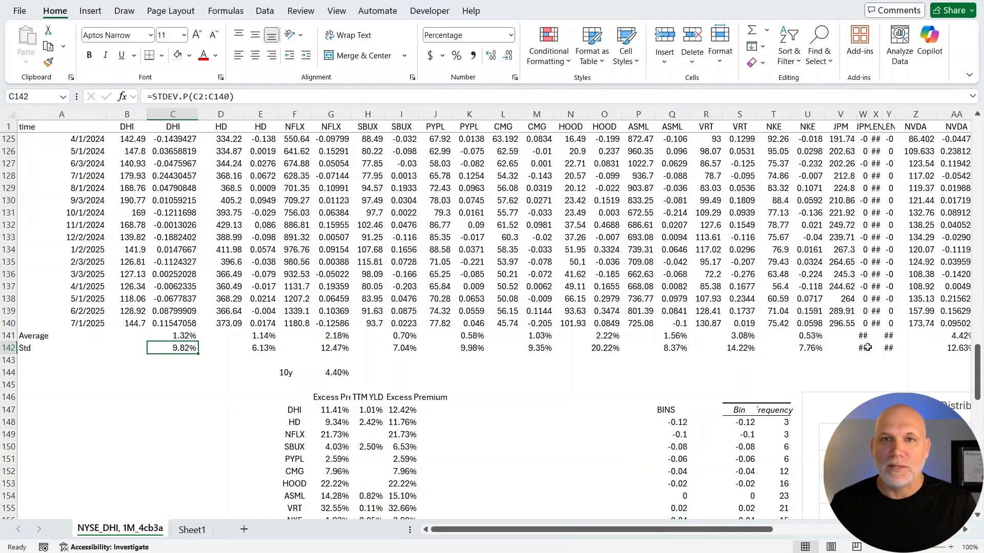
double_click(197, 336)
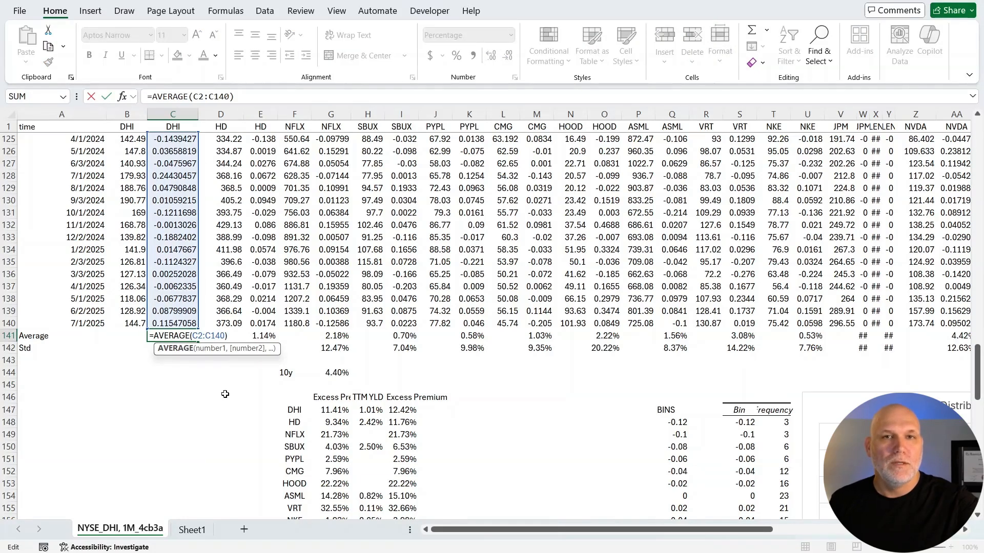
key("Escape")
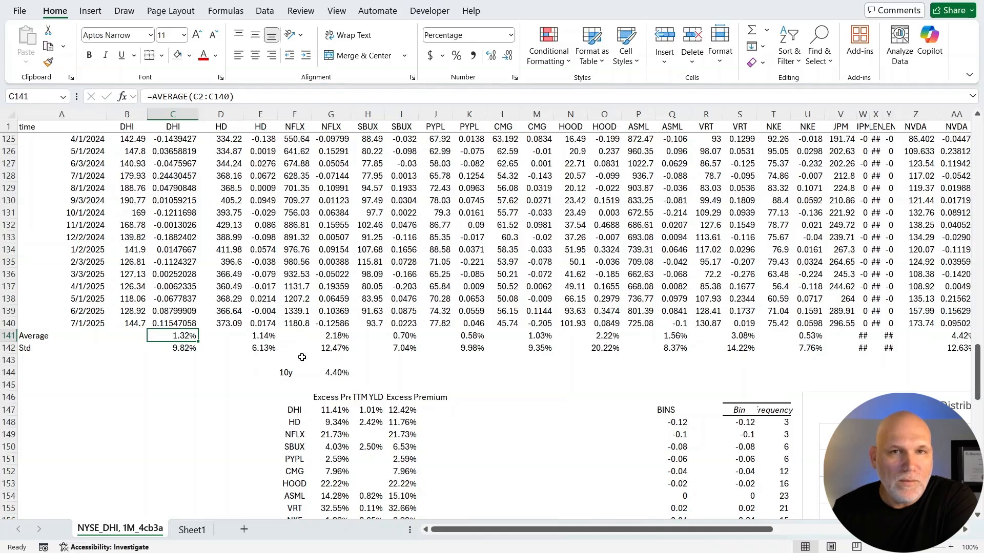
Examine the 10y rate in G144, DHI's excess premium and TTM yield formulas in G147 to I147, and the premium list down to AGNC.
scroll(302, 357, "down", 1)
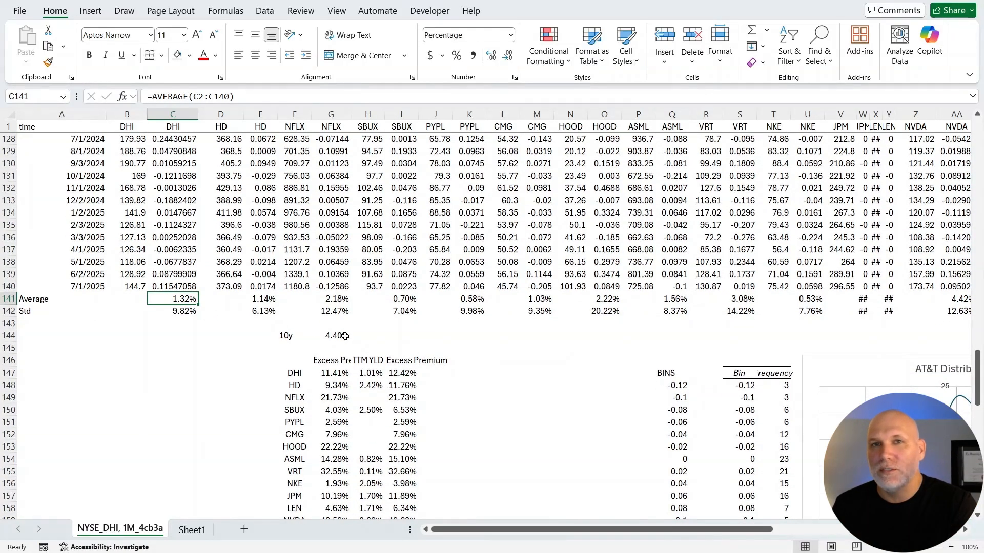
left_click(334, 335)
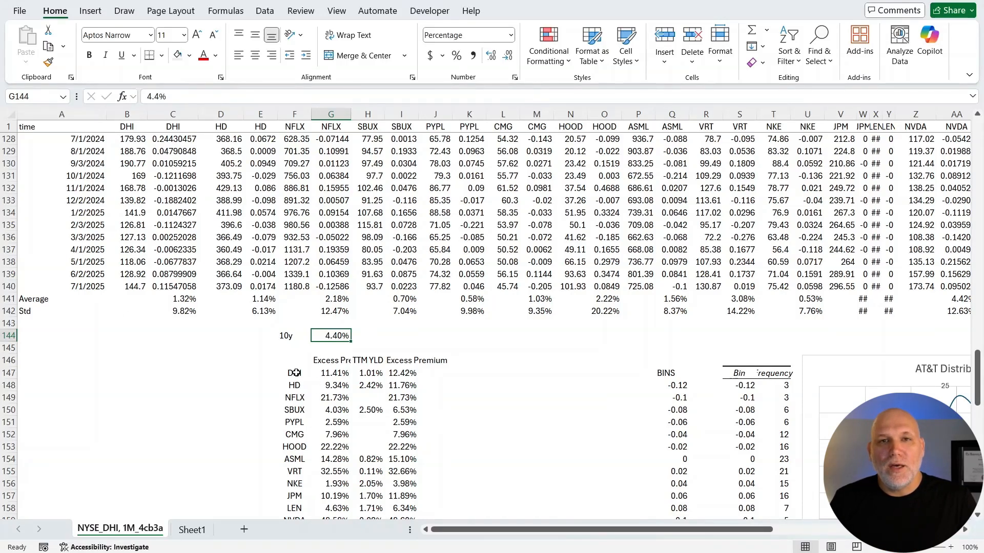
scroll(296, 373, "down", 1)
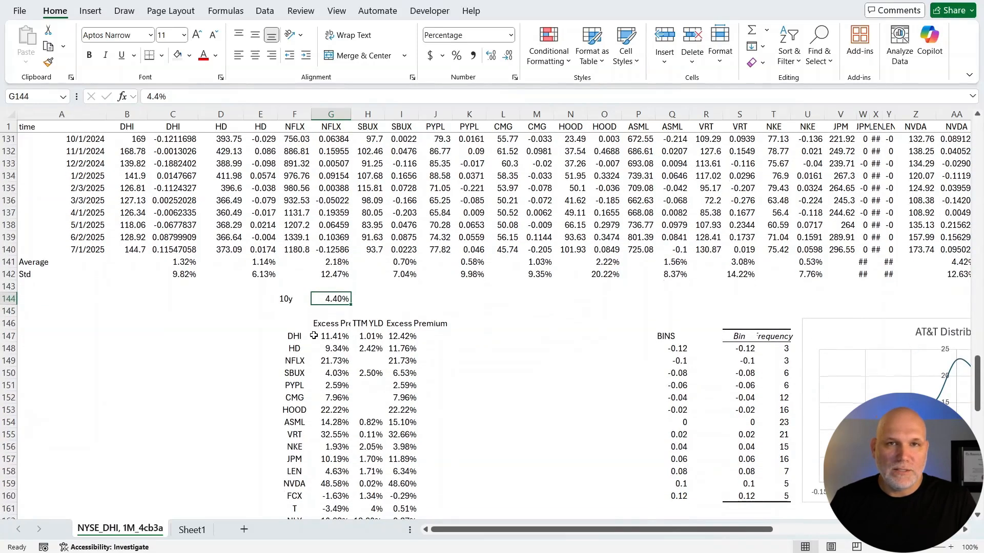
left_click(328, 336)
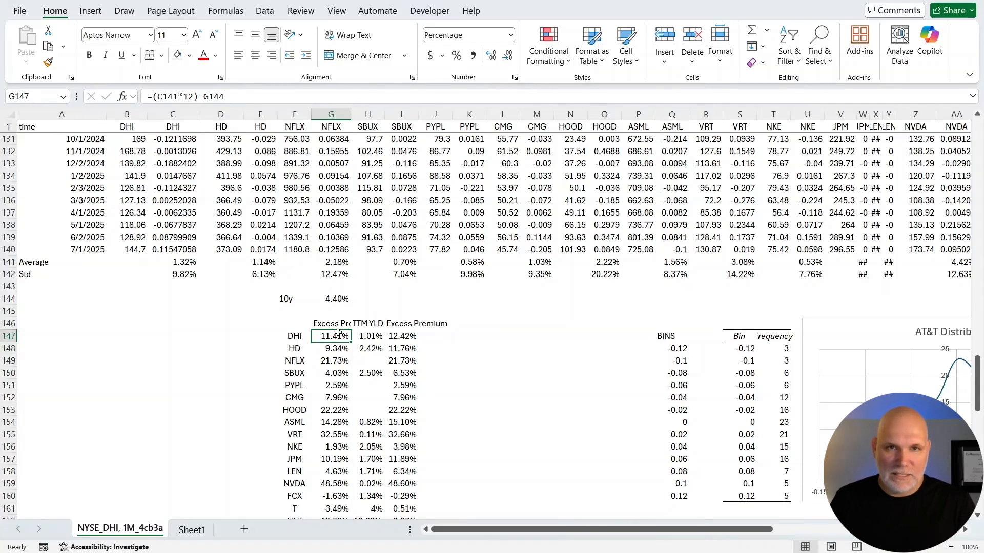
left_click(370, 333)
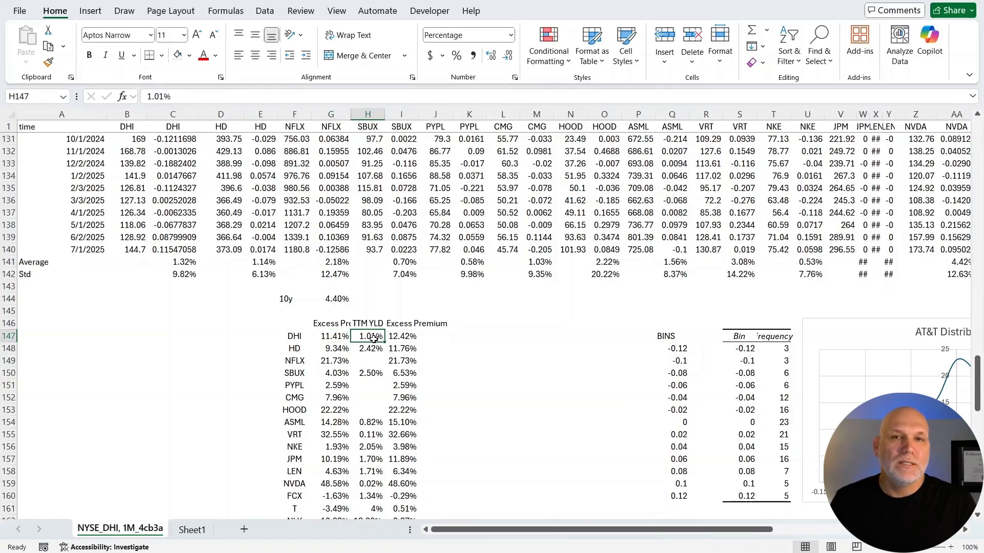
left_click(404, 337)
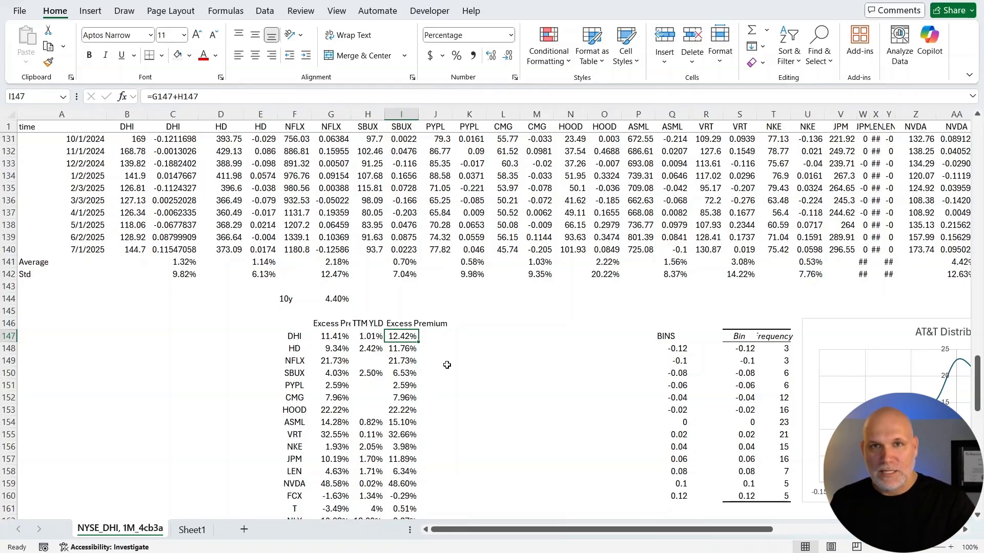
scroll(444, 355, "down", 2)
scroll(400, 354, "up", 2)
scroll(390, 338, "down", 3)
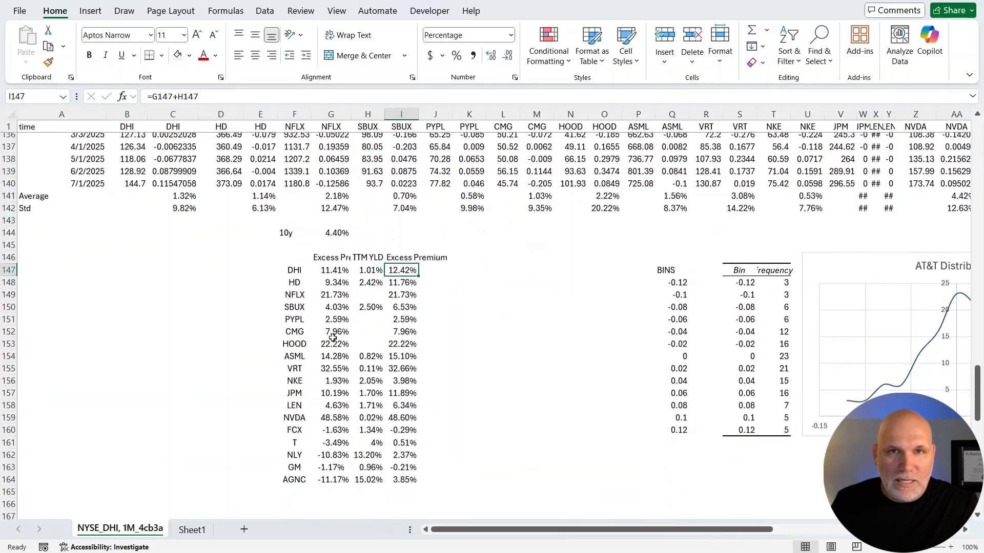
scroll(418, 311, "down", 4)
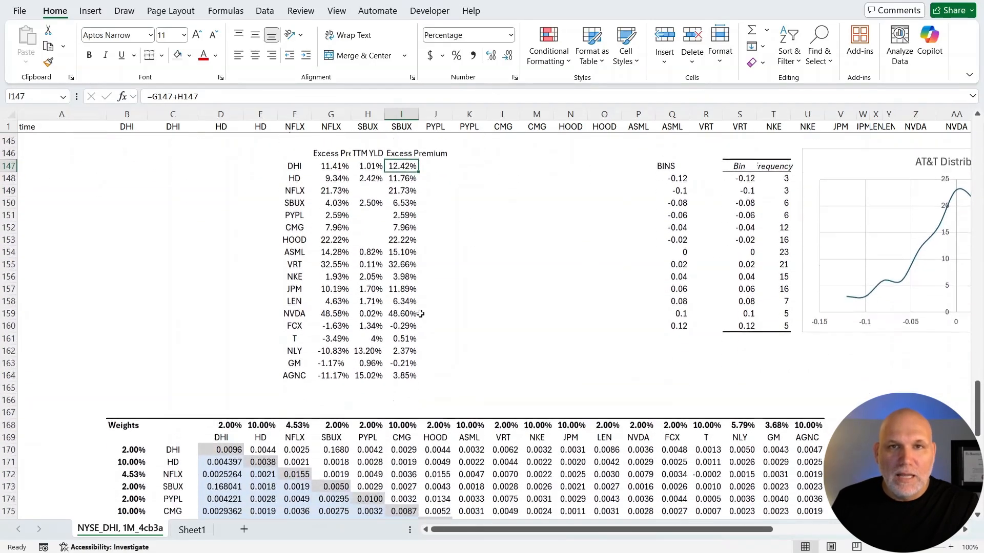
Examine the covariance formula for DHI with itself in D170 and trace its source range in column C.
scroll(421, 314, "down", 5)
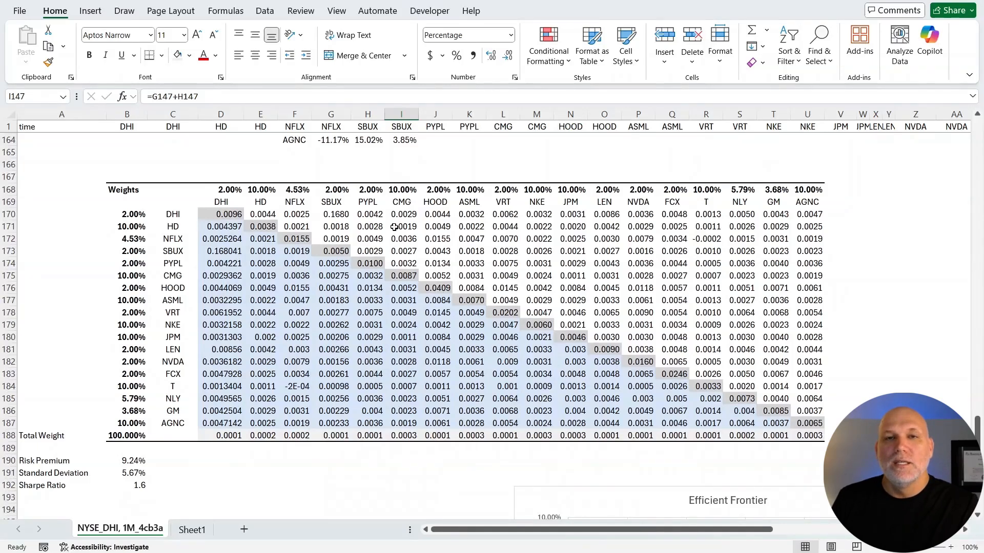
left_click(225, 214)
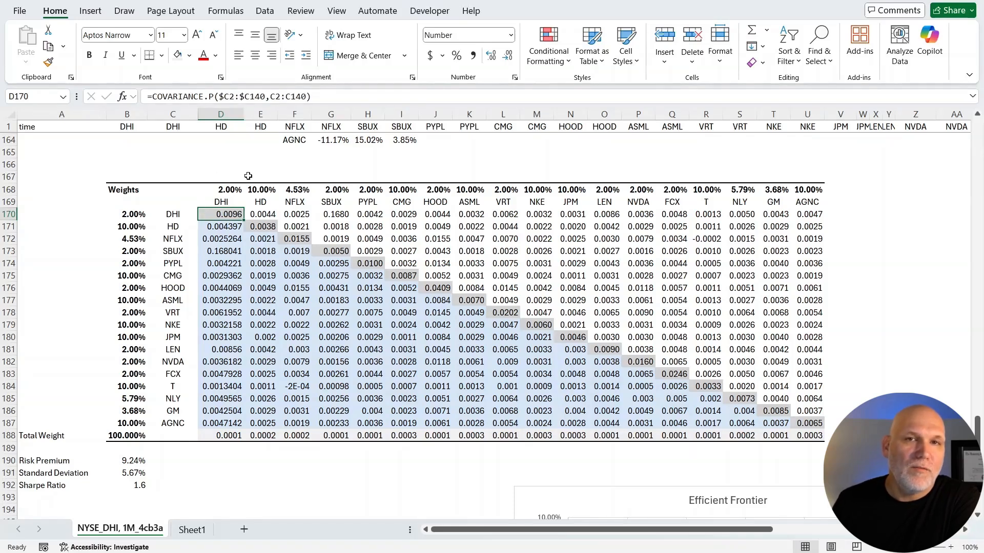
double_click(227, 215)
scroll(182, 233, "up", 19)
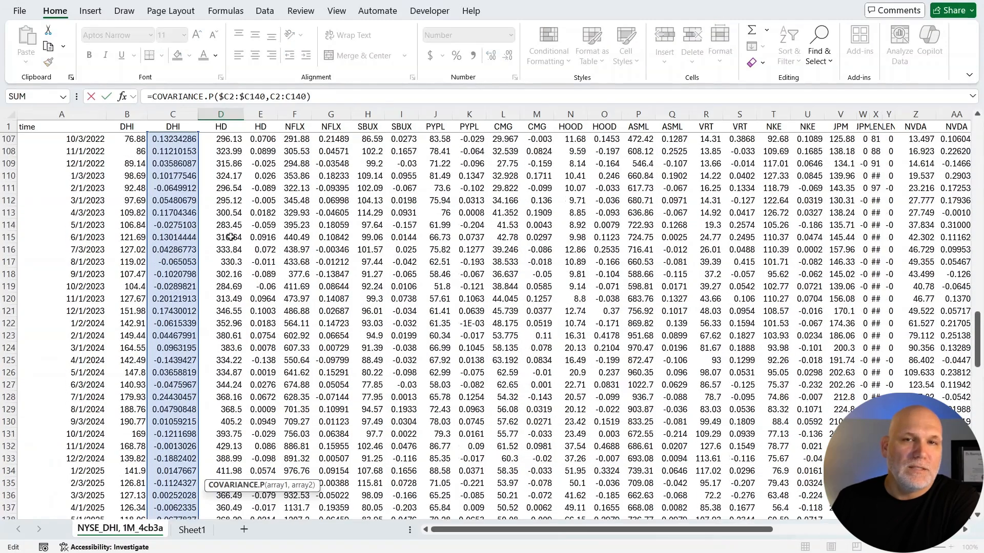
scroll(184, 258, "down", 12)
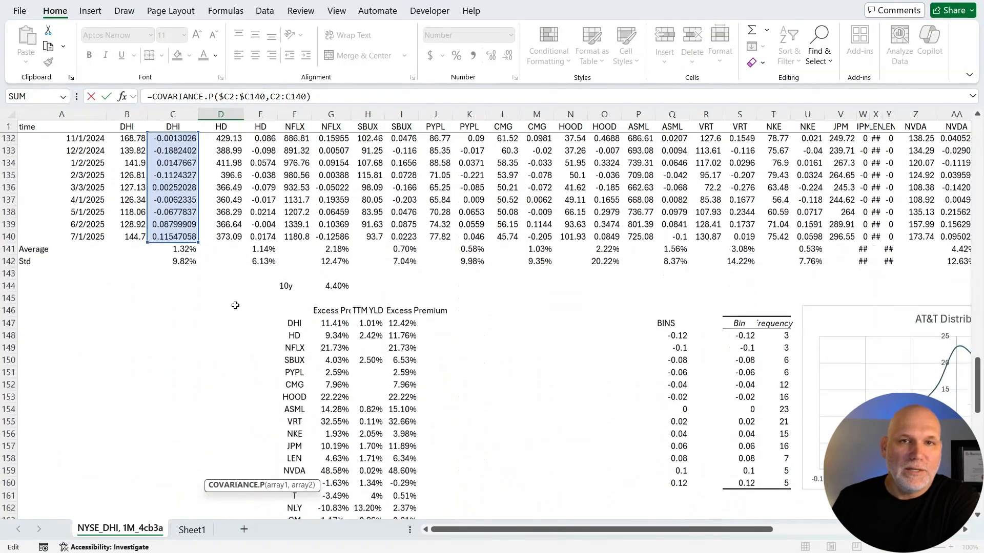
key("Tab")
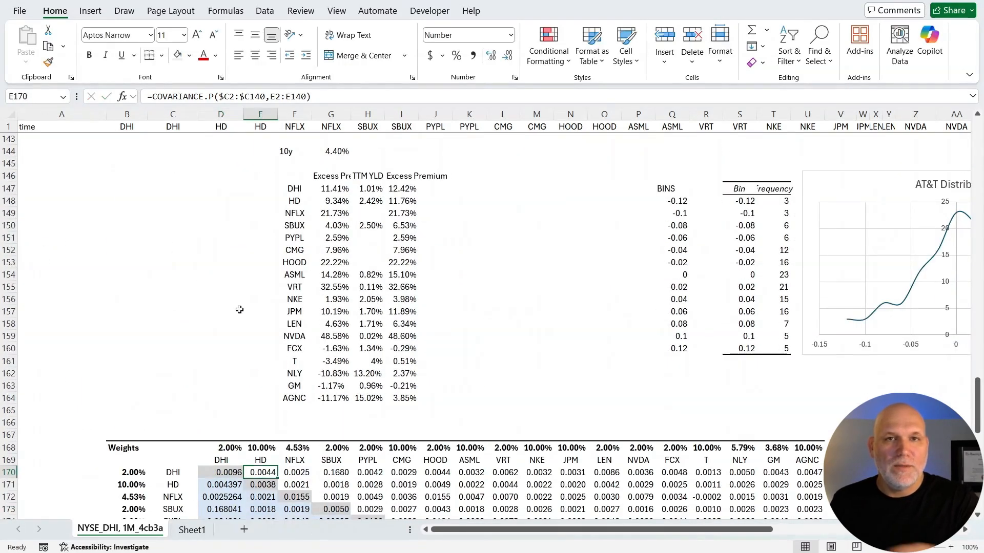
Examine the covariance formulas of DHI with HD in E170 and with NFLX in F170, tracing their source ranges.
double_click(265, 472)
scroll(276, 336, "up", 6)
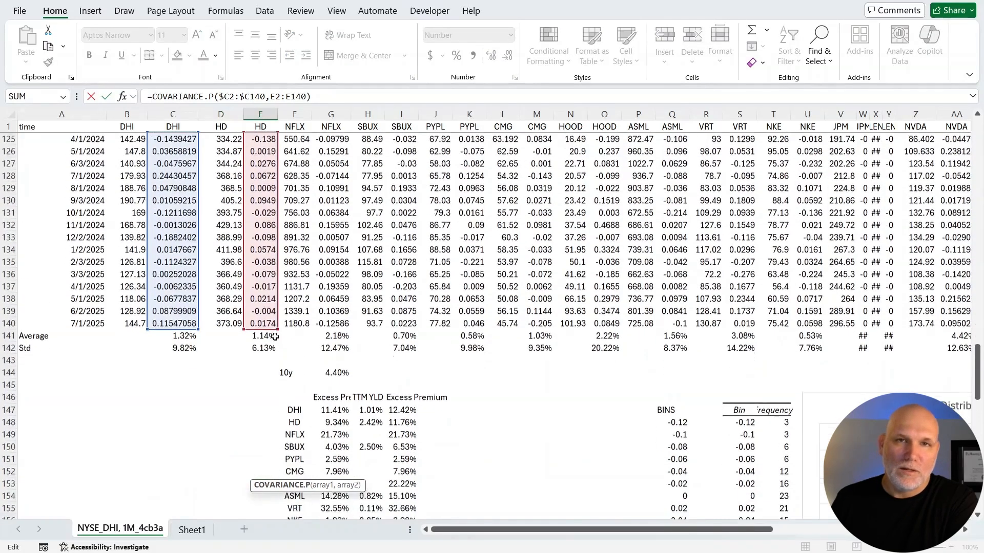
key("Tab")
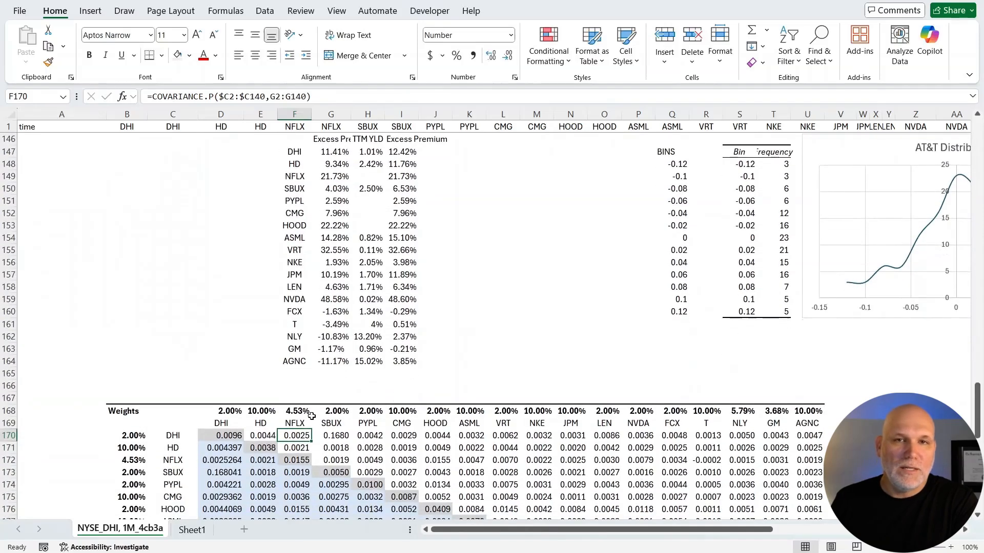
double_click(295, 435)
scroll(376, 327, "up", 8)
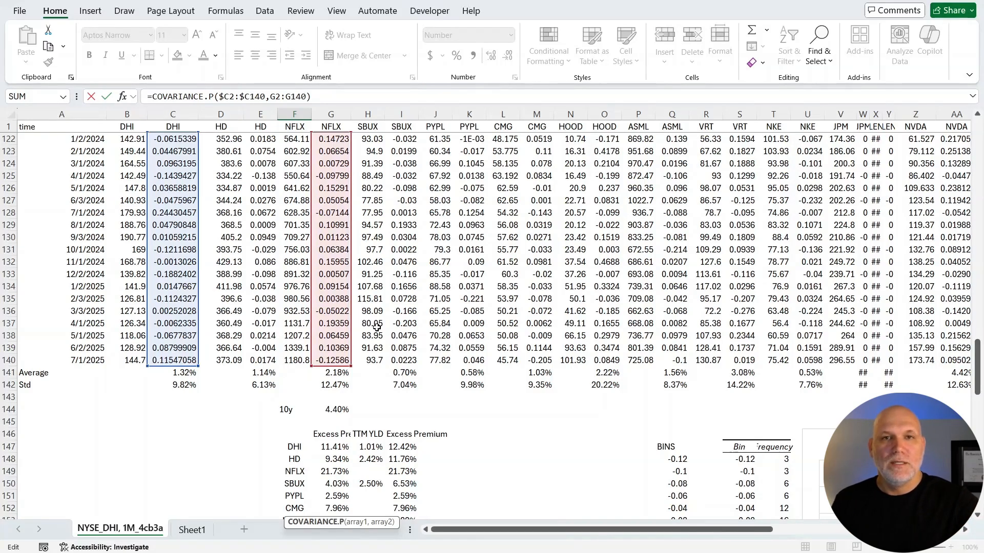
key("Tab")
scroll(377, 326, "down", 3)
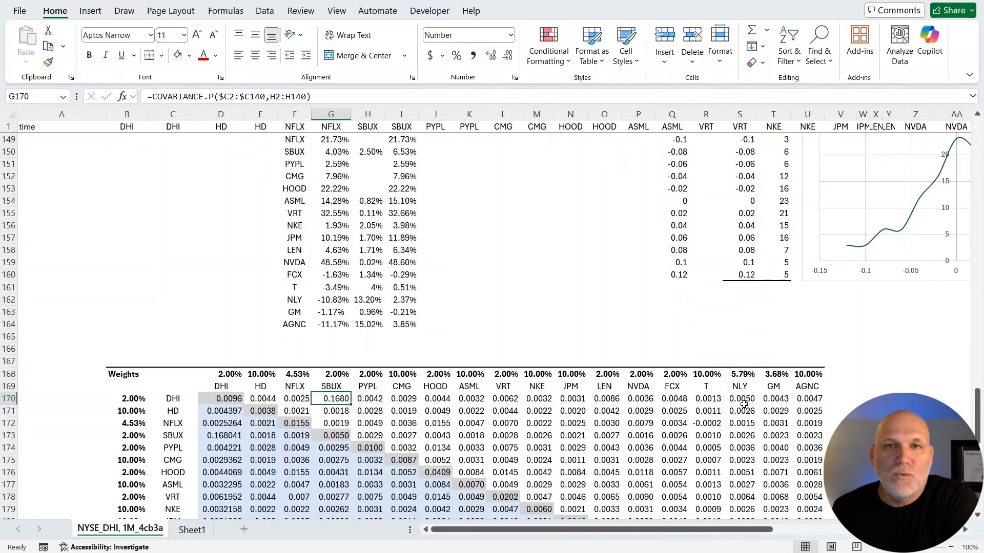
Examine the covariance formula of DHI with AGNC in U170 and leave it unedited.
double_click(816, 399)
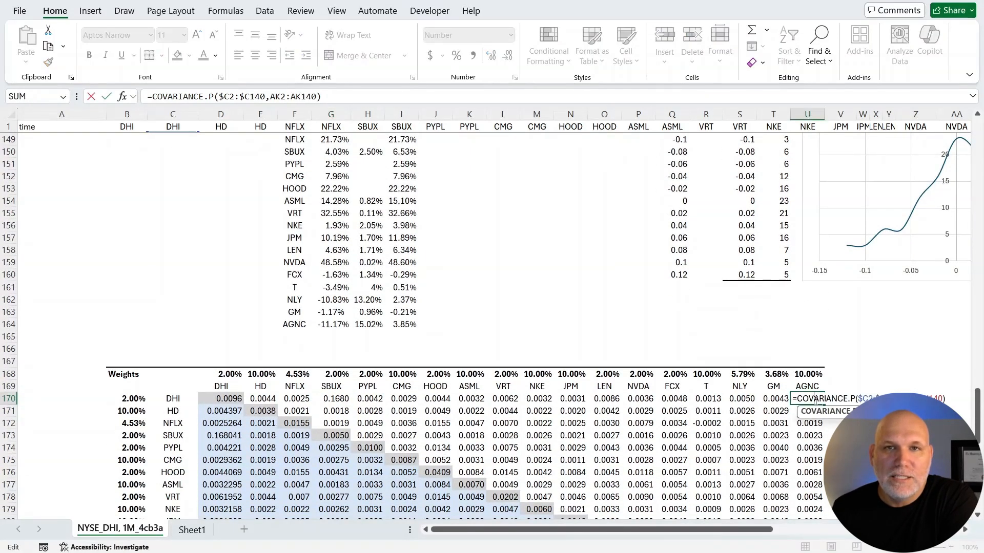
scroll(815, 400, "up", 6)
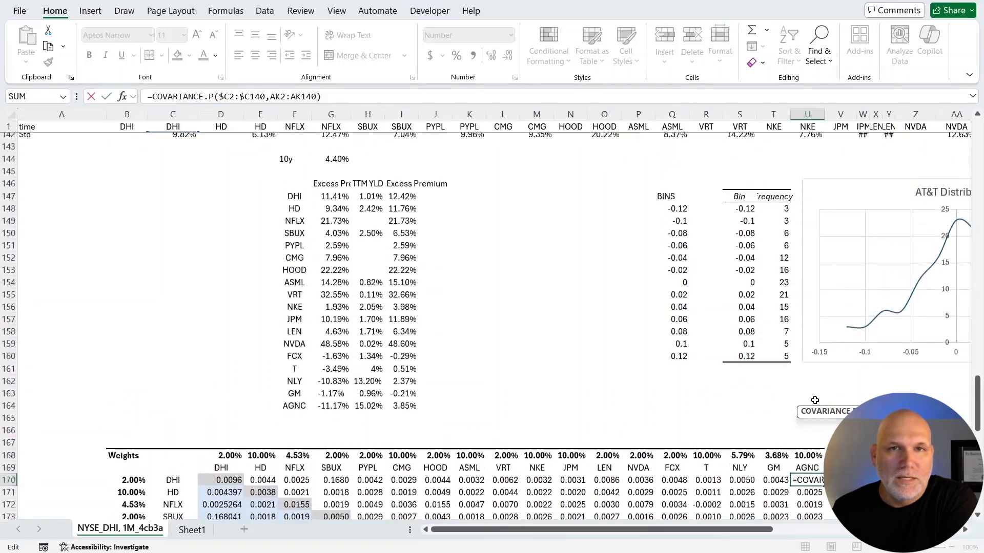
left_click_drag(695, 535, 619, 548)
scroll(604, 485, "down", 6)
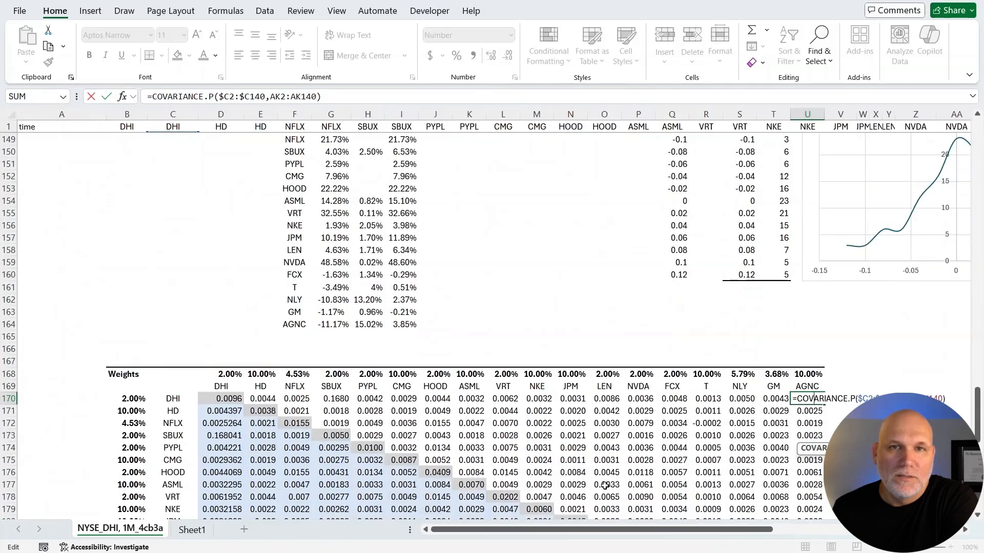
scroll(605, 486, "down", 1)
key("Tab")
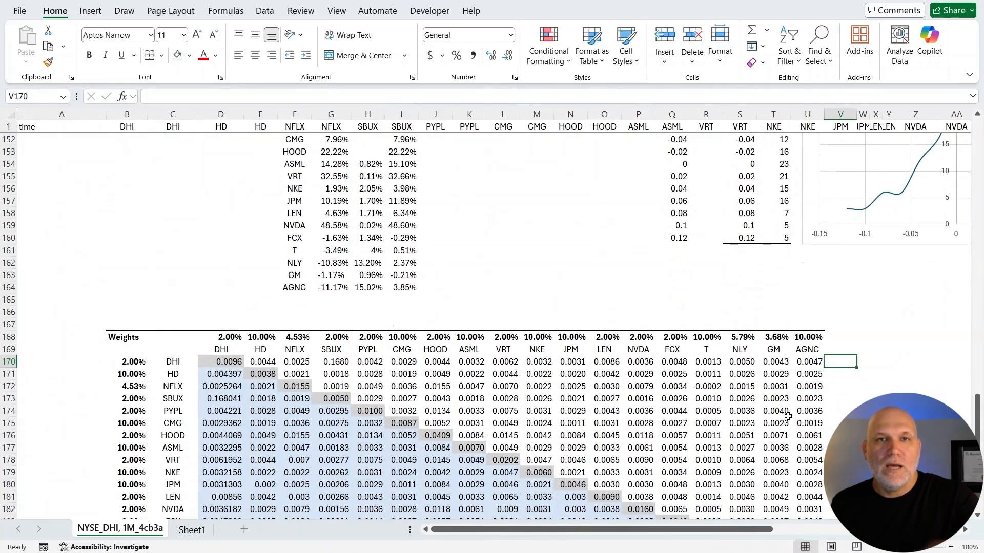
Highlight the DHI covariance row together with its ticker headers, from D169 to U170.
left_click_drag(233, 361, 806, 351)
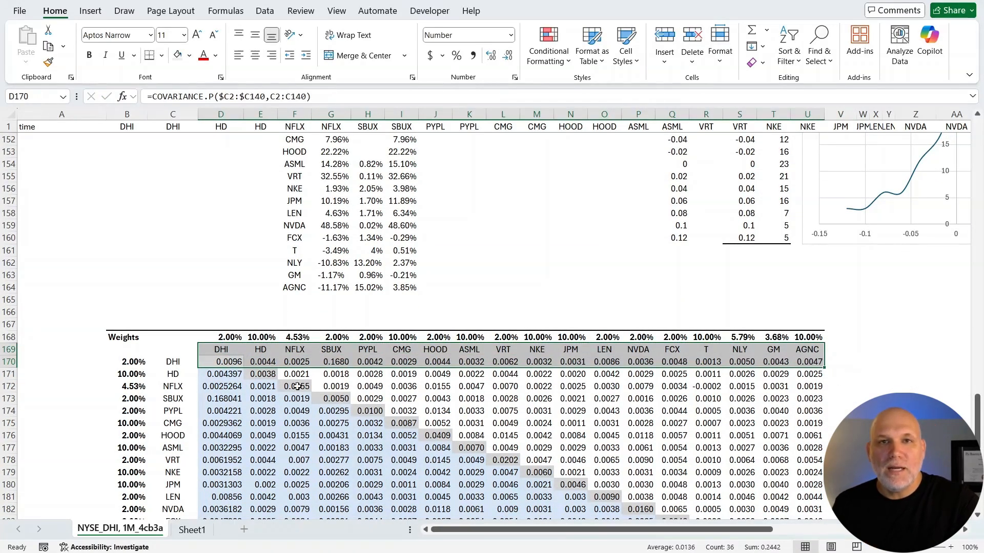
key("Tab")
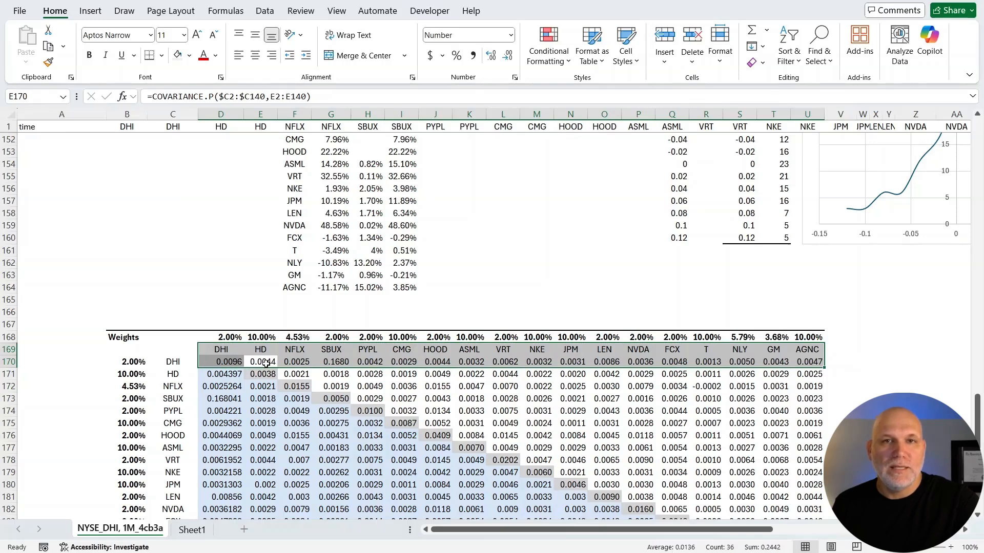
left_click(254, 299)
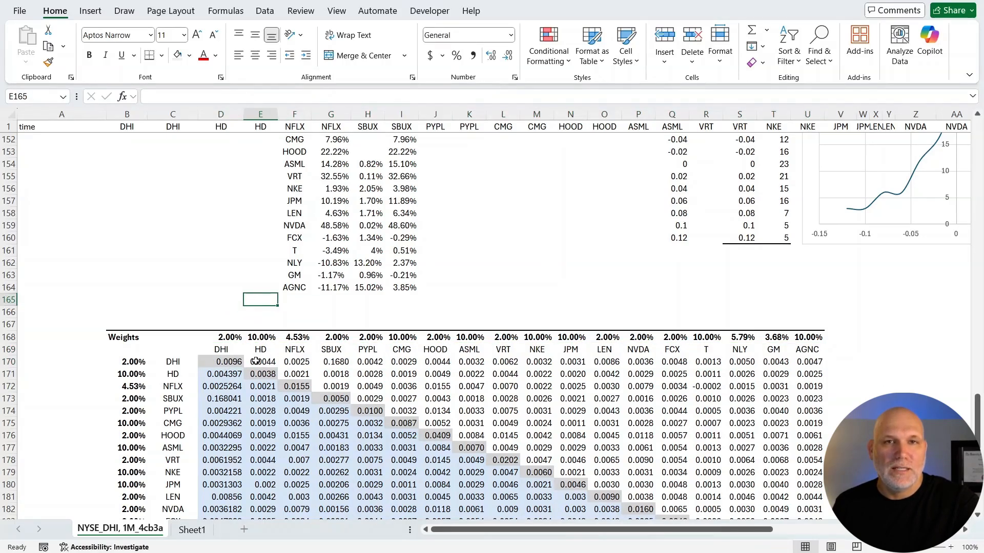
Copy the DHI covariances in E170 to U170 and paste them as values into row 167, starting at E167.
left_click_drag(255, 362, 802, 360)
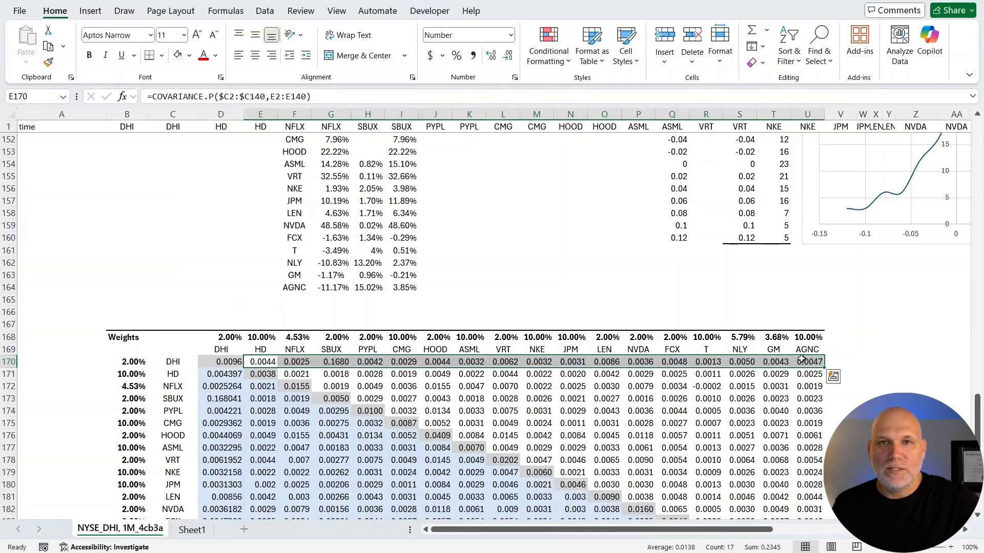
key("ctrl+c")
right_click(261, 323)
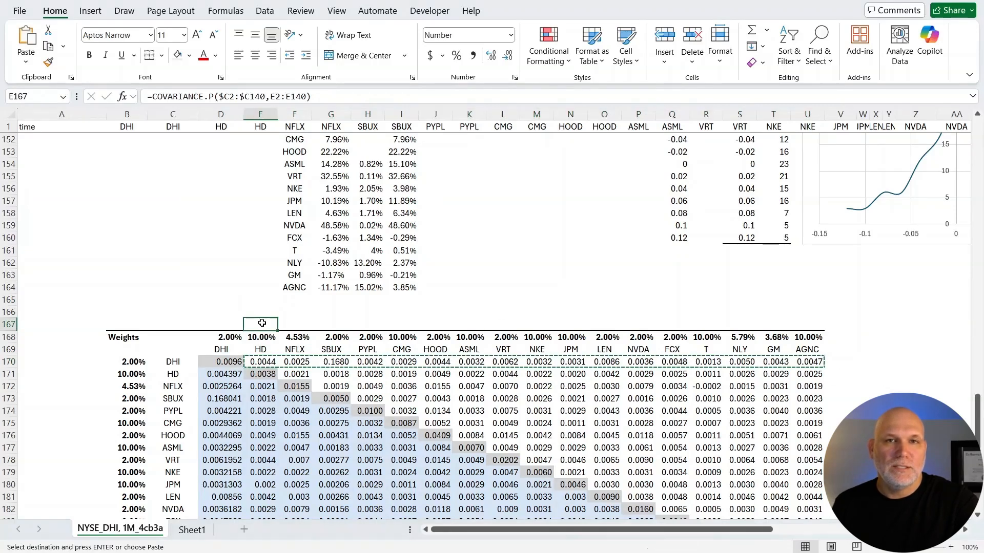
left_click(313, 234)
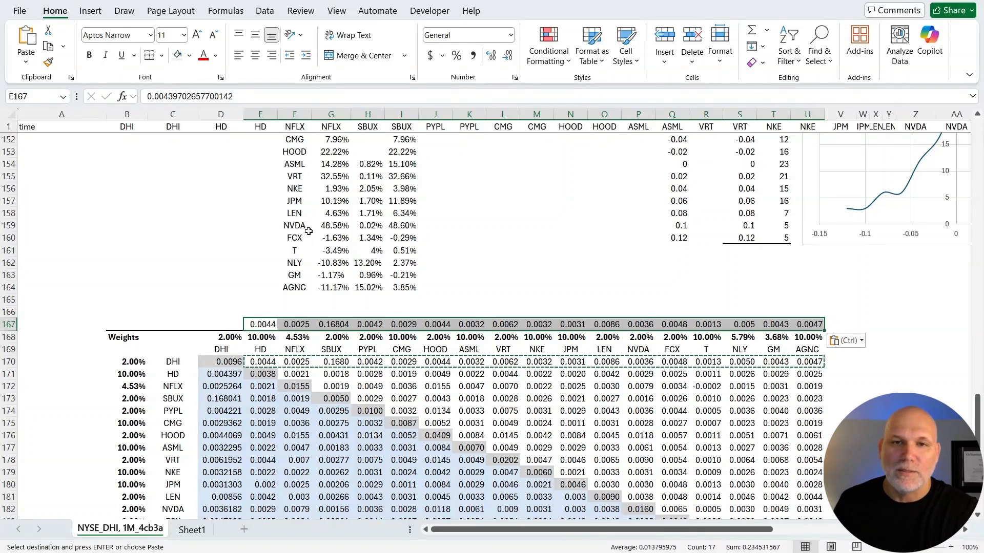
Copy the covariance values in E167 to U167 and paste them transposed down the DHI column, starting at D171.
key("ctrl+c")
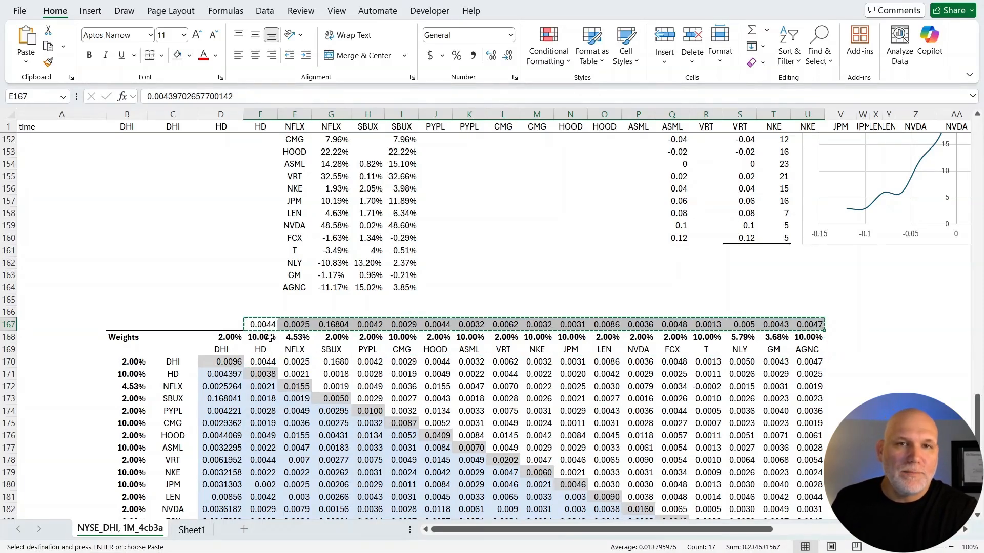
right_click(227, 376)
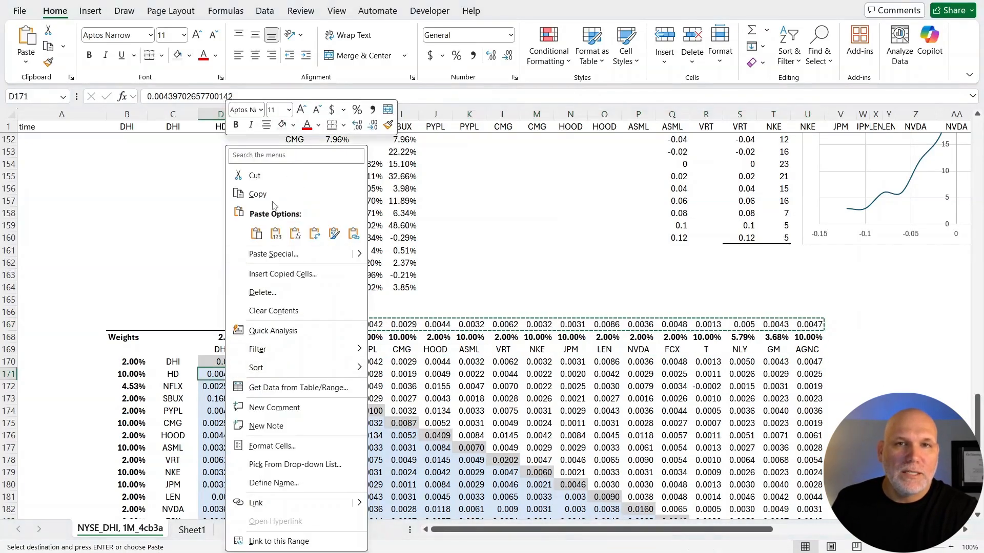
left_click(314, 233)
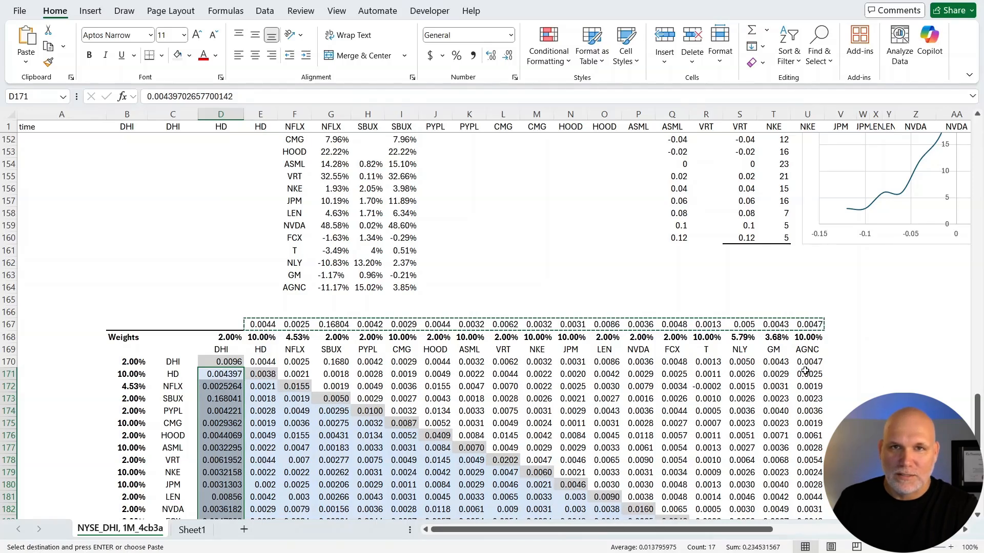
Clear the temporary covariance values from E167 to U167.
left_click(851, 334)
left_click_drag(822, 320, 275, 323)
key("Delete")
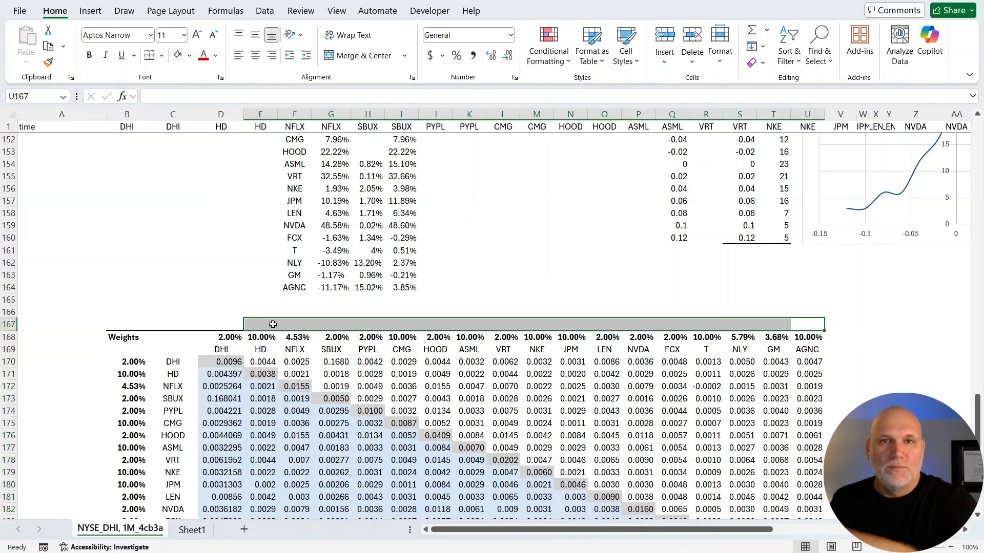
Examine the HD row of the covariance matrix, including its covariance formula with NFLX in F171.
left_click(266, 376)
left_click(298, 376)
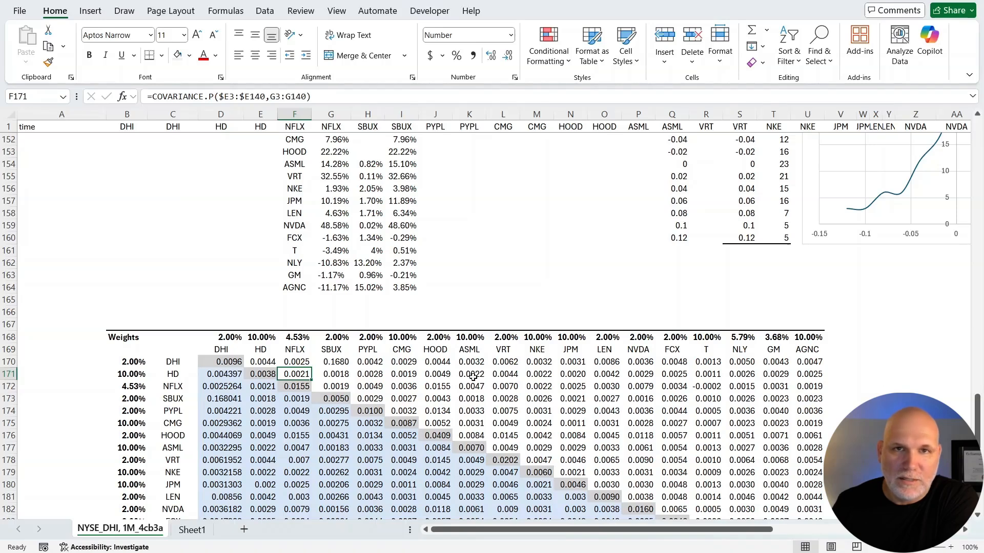
scroll(371, 493, "down", 4)
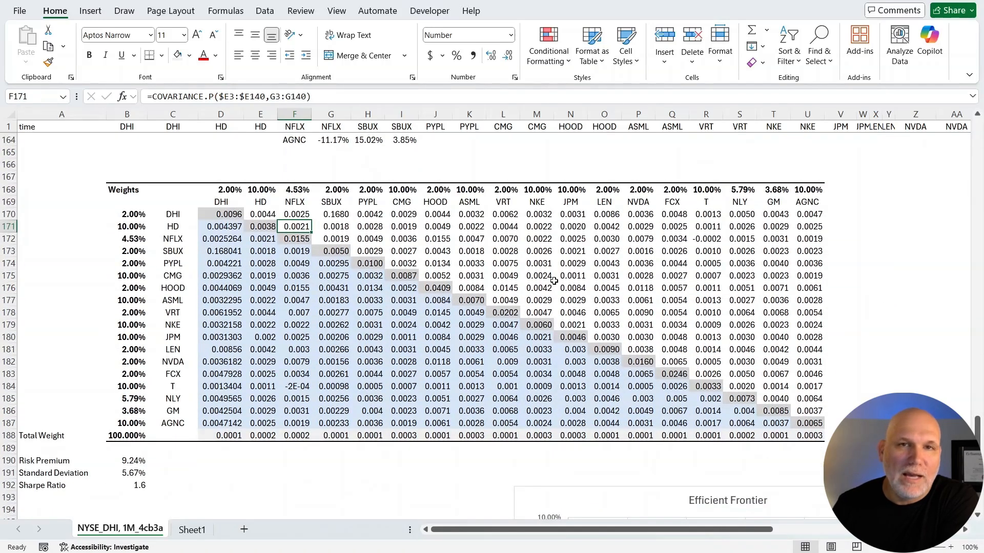
Highlight the ticker labels in C170 to C187 and check the DHI weight in B170 beside the matrix.
left_click_drag(179, 217, 165, 413)
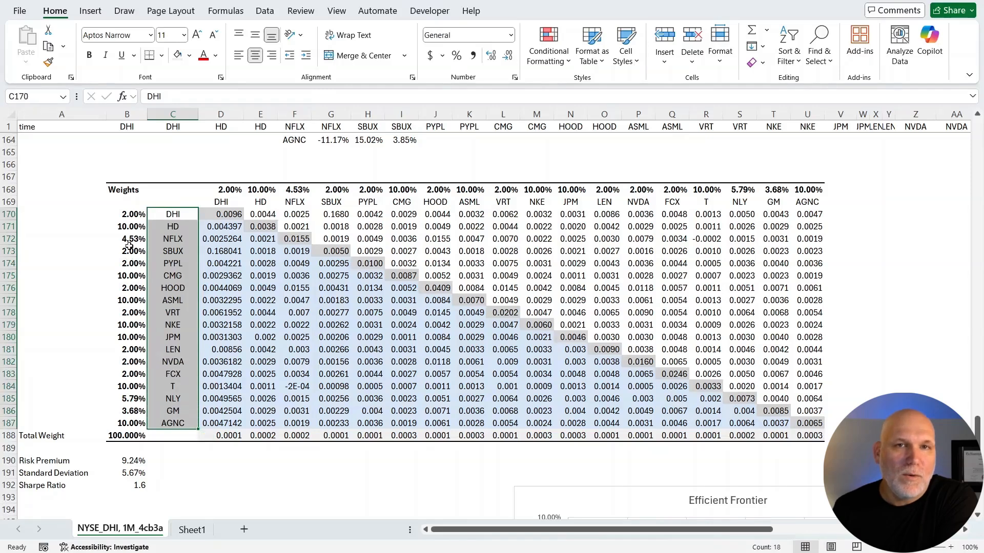
left_click(134, 215)
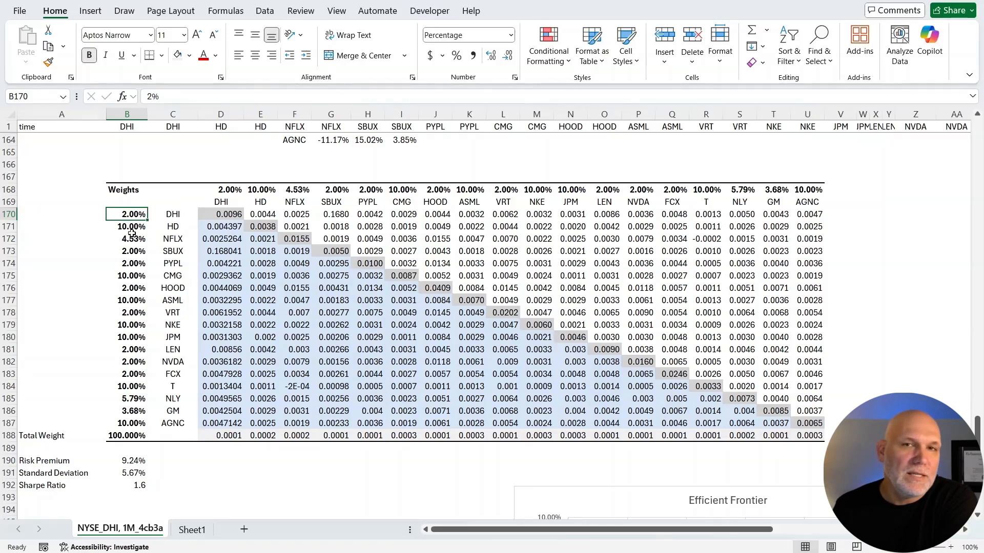
scroll(204, 406, "down", 2)
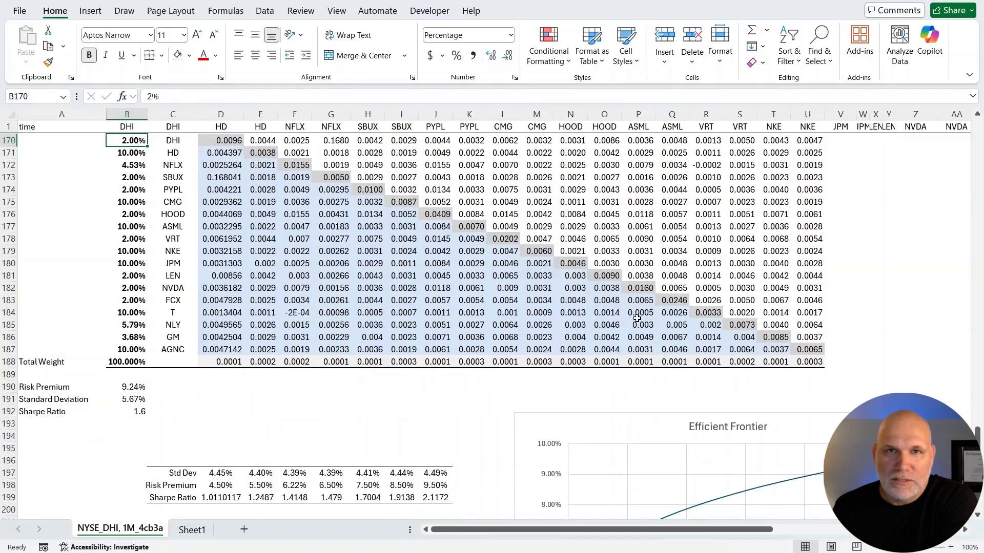
scroll(271, 416, "up", 1)
Examine the weighted SUMPRODUCT formula for DHI in D188, tracing its weight and covariance ranges without editing it.
left_click(228, 399)
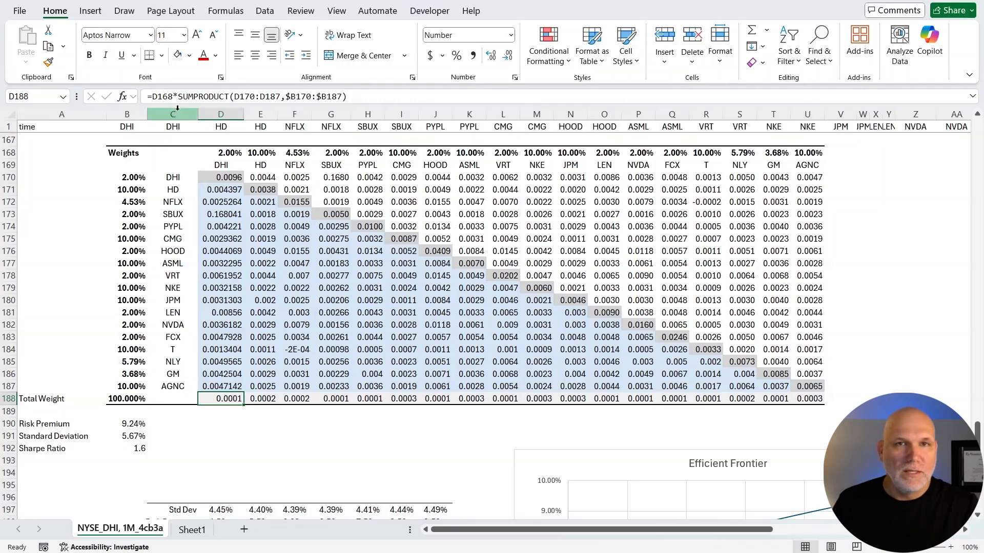
double_click(220, 401)
scroll(229, 177, "up", 1)
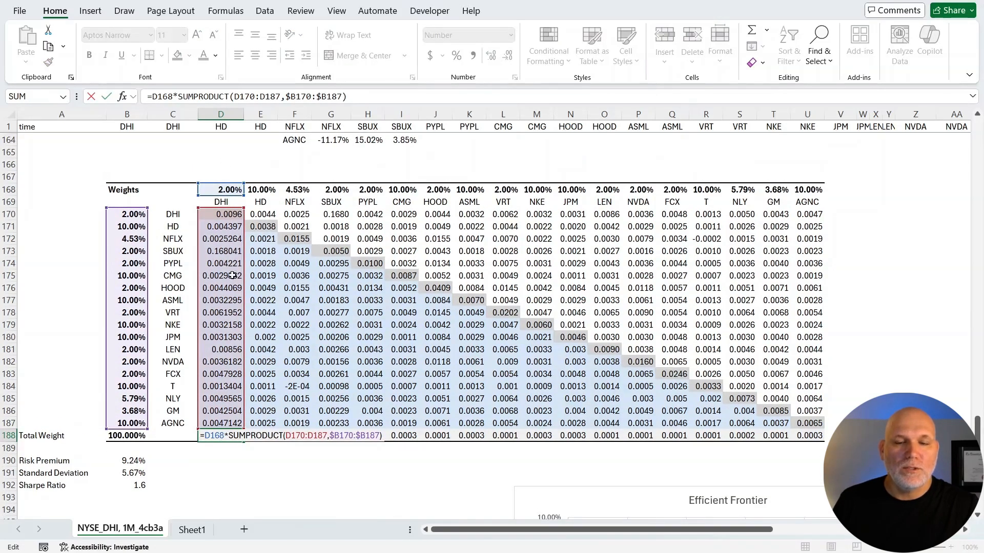
key("Tab")
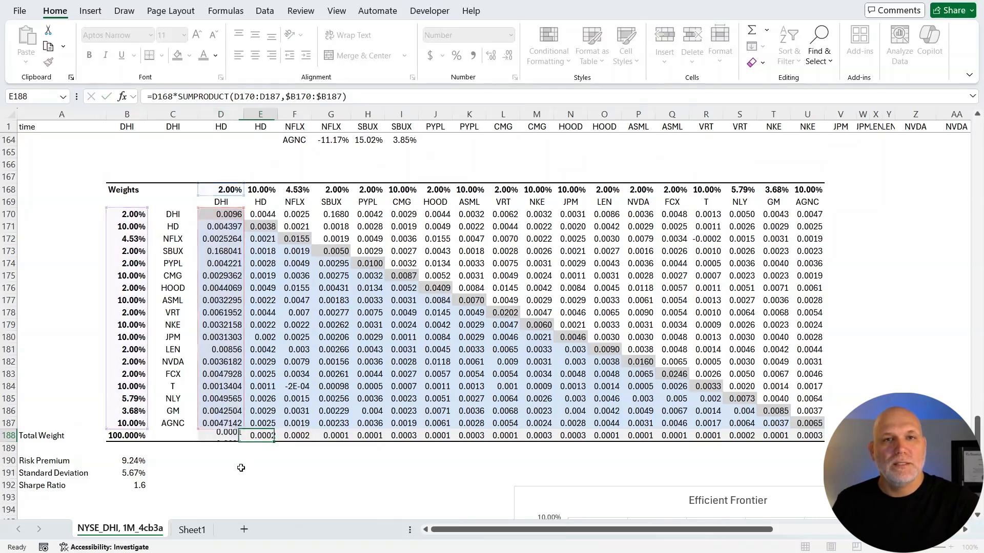
double_click(222, 436)
key("Tab")
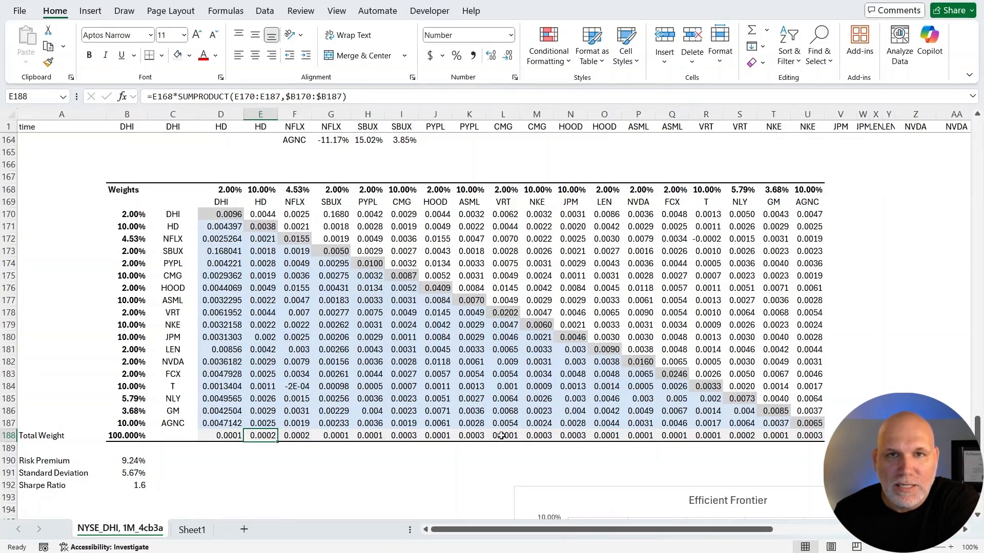
Examine the weighted SUMPRODUCT formula for JPM in N188 and leave it unedited.
left_click(573, 435)
double_click(574, 436)
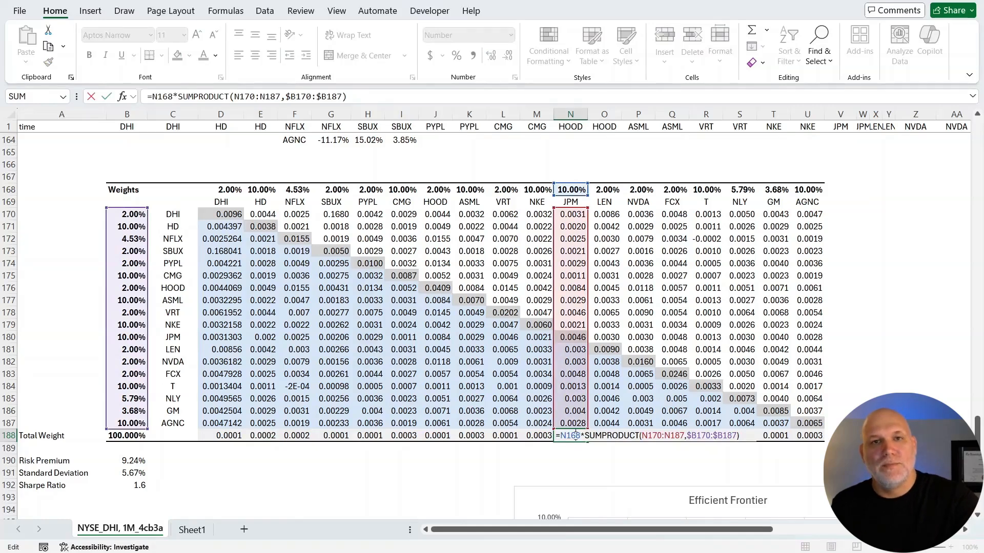
key("Tab")
Highlight the weighted covariance row D188 to U188 and examine the standard deviation formula in B191 that sums it.
left_click_drag(819, 436, 219, 433)
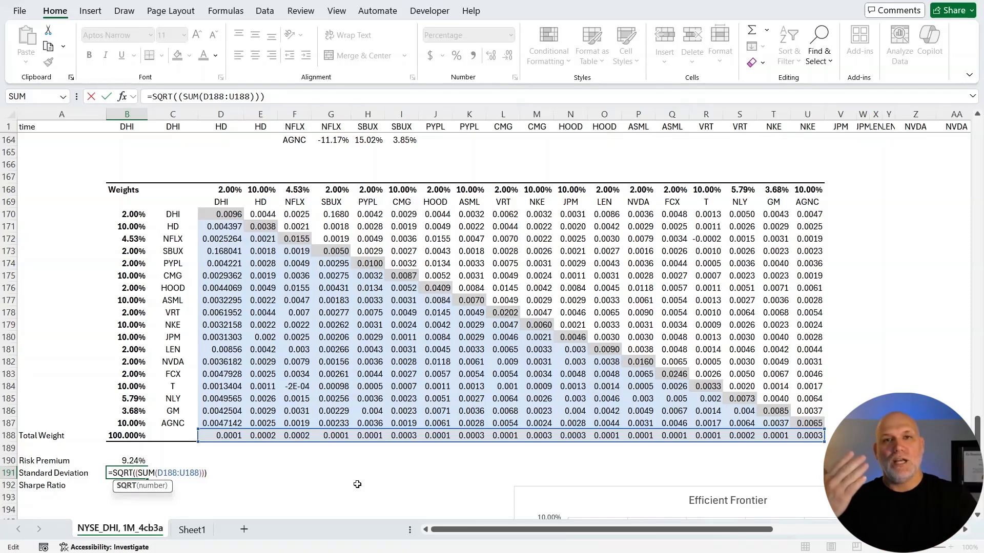
key("Return")
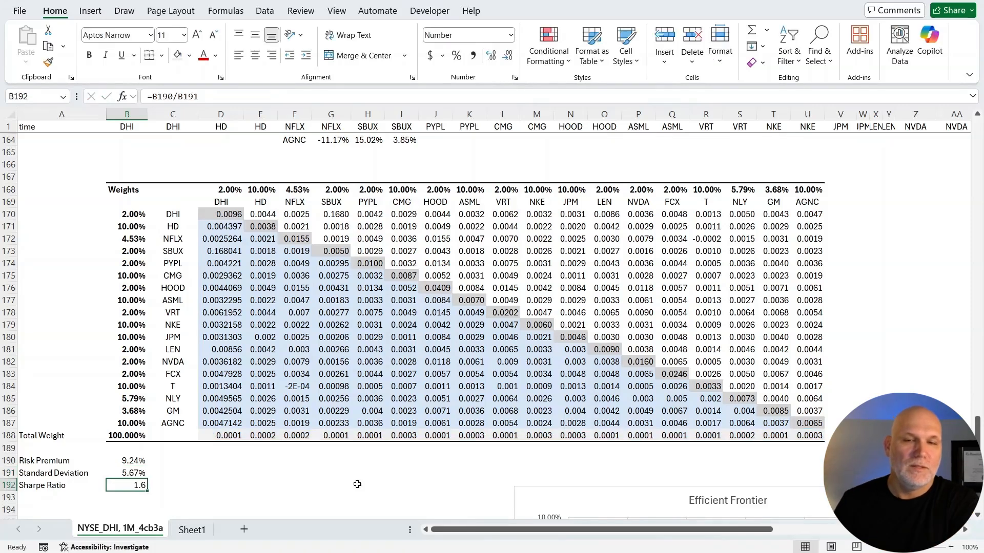
left_click(137, 473)
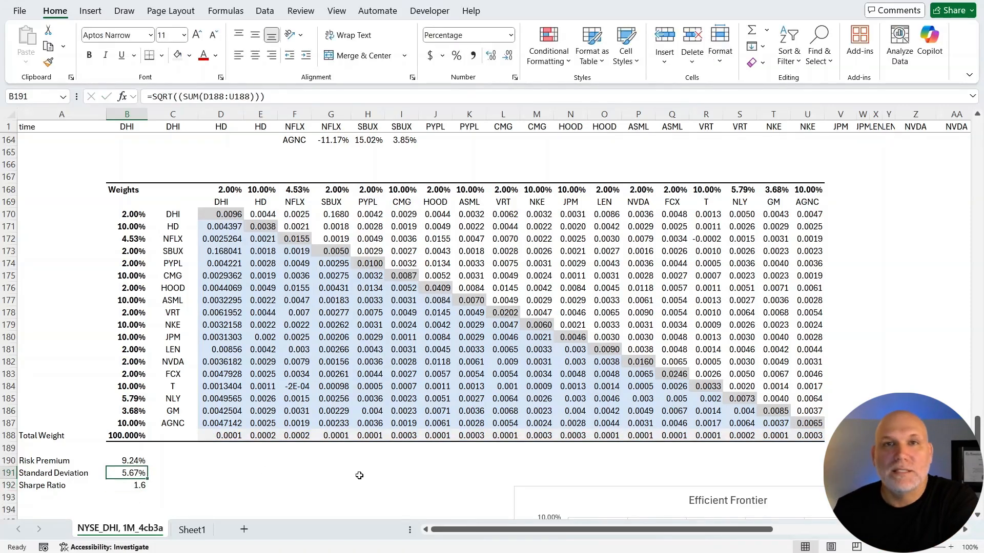
Examine the risk premium formula in B190, tracing its weights in B170:B187 and premiums in I147:I164.
left_click(137, 461)
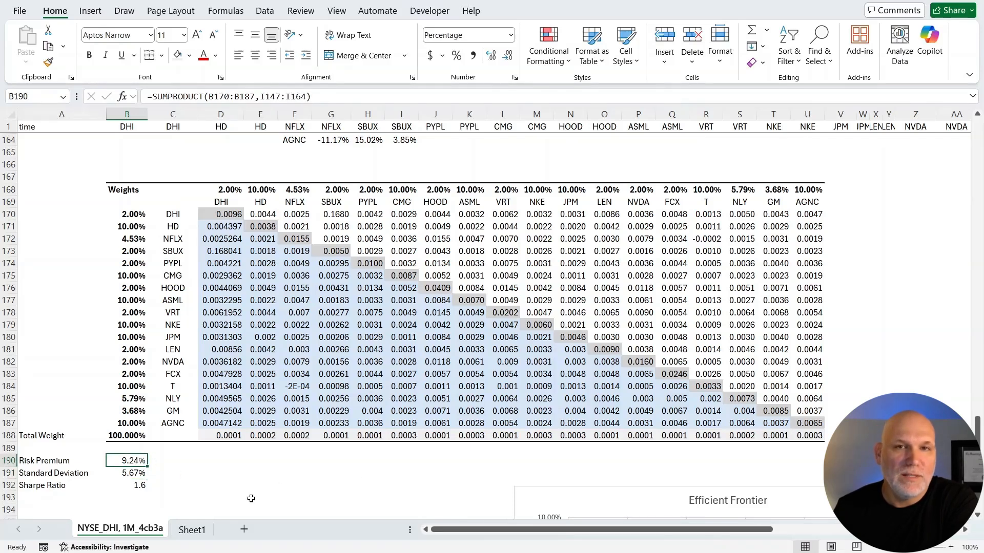
double_click(134, 461)
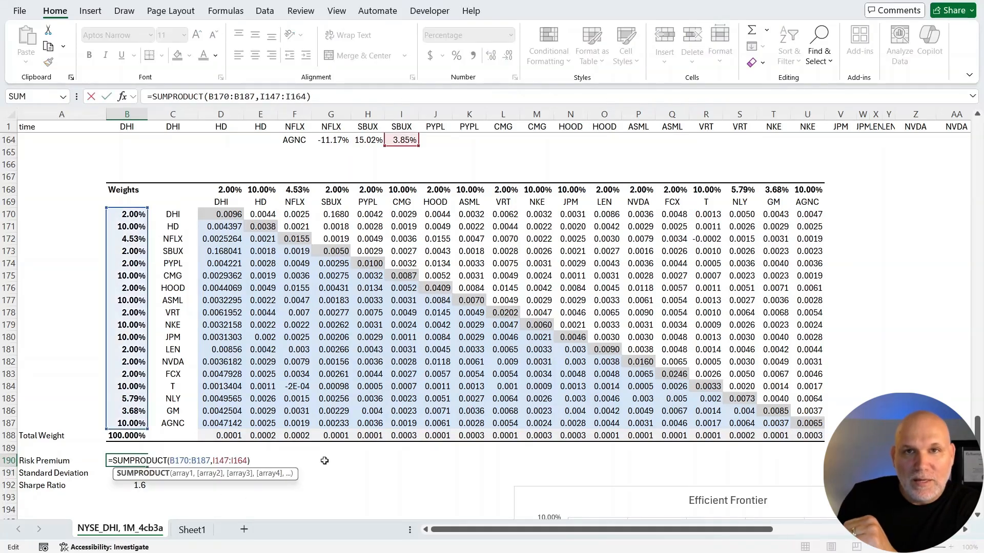
scroll(325, 461, "up", 4)
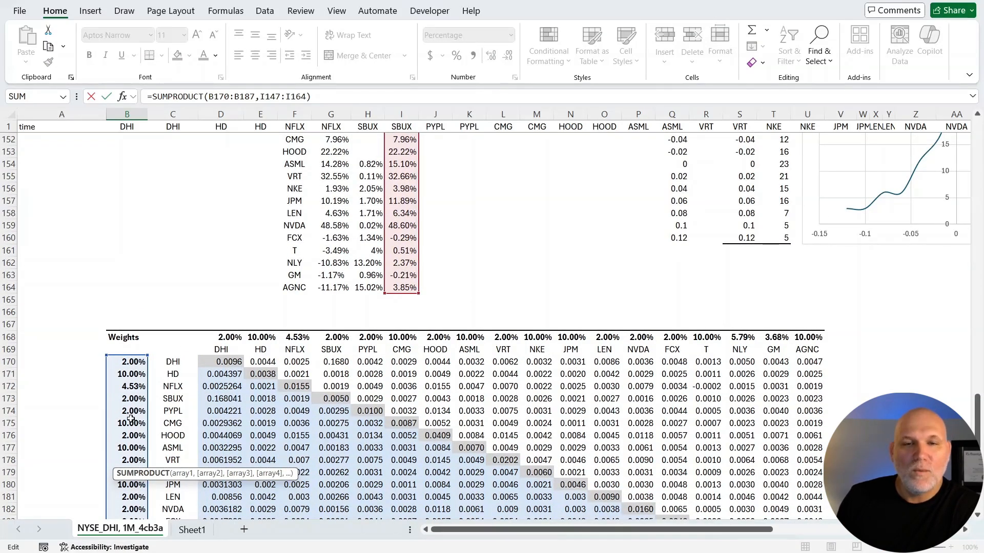
scroll(131, 419, "down", 2)
scroll(131, 420, "up", 3)
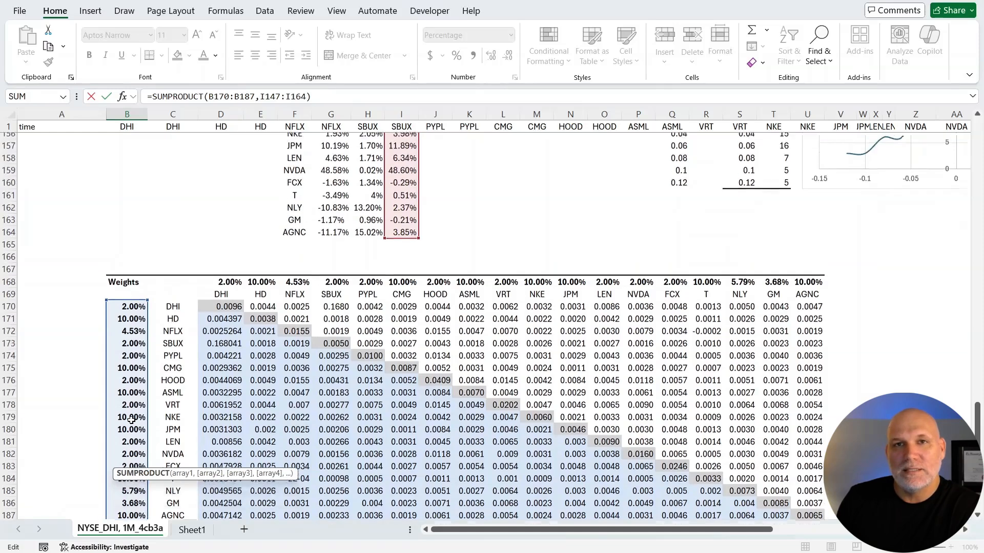
scroll(204, 422, "down", 6)
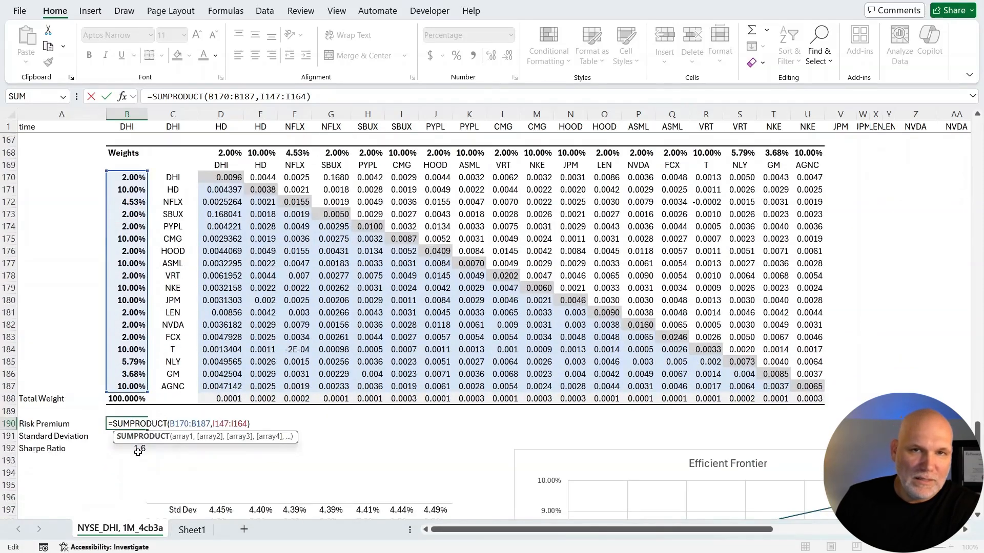
key("Tab")
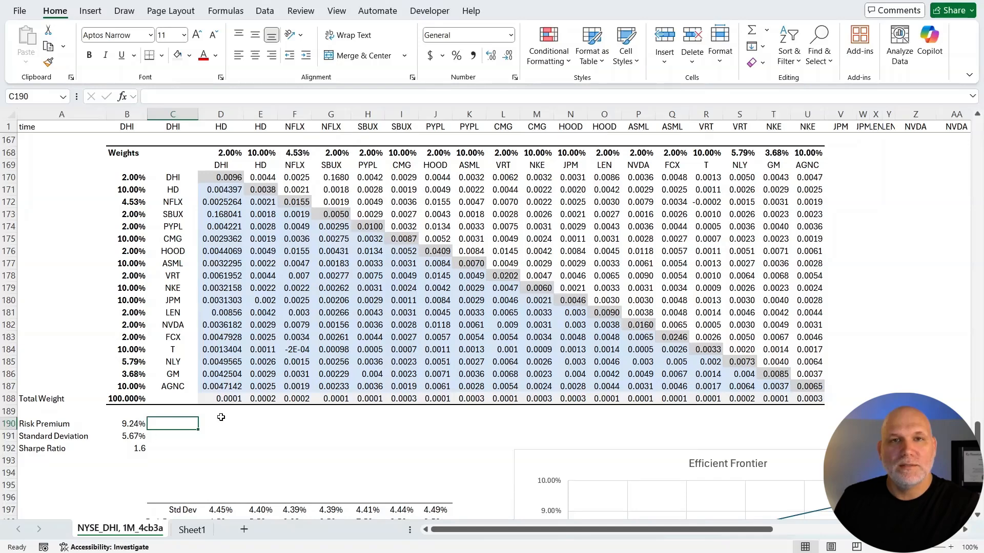
Review the individual stock premiums, the portfolio risk premium in B190, the standard deviation in B191 and the Sharpe ratio formula in B192.
scroll(220, 418, "up", 2)
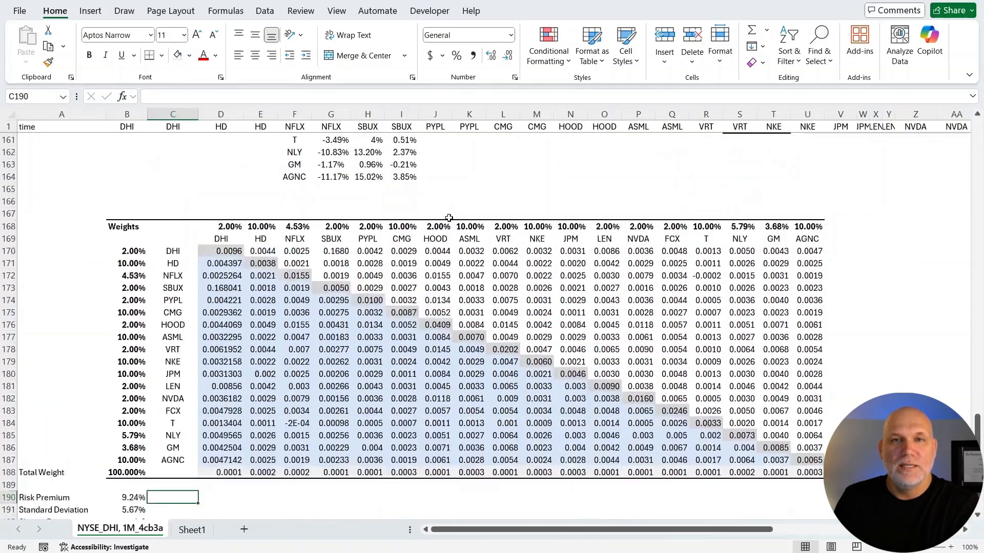
scroll(446, 200, "up", 4)
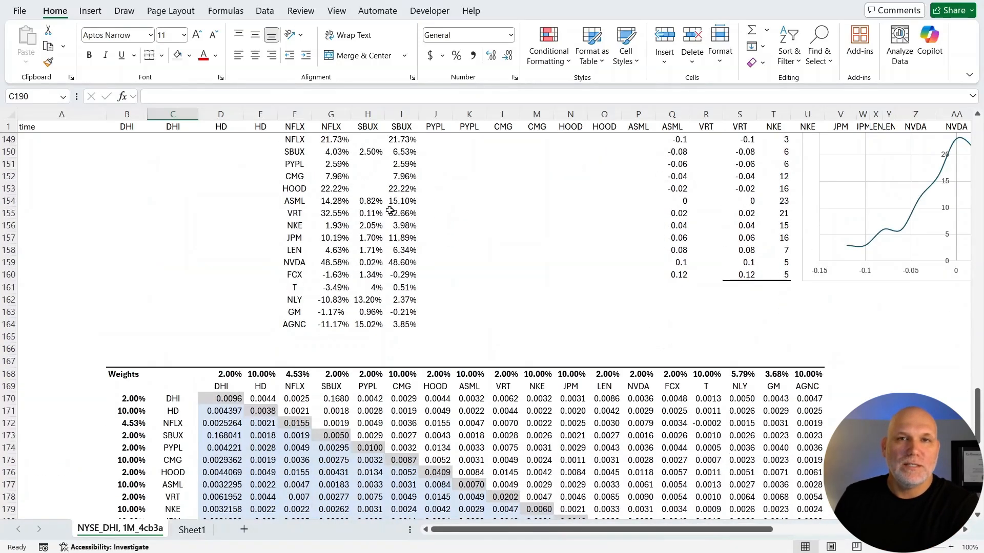
scroll(399, 303, "down", 3)
scroll(133, 412, "down", 3)
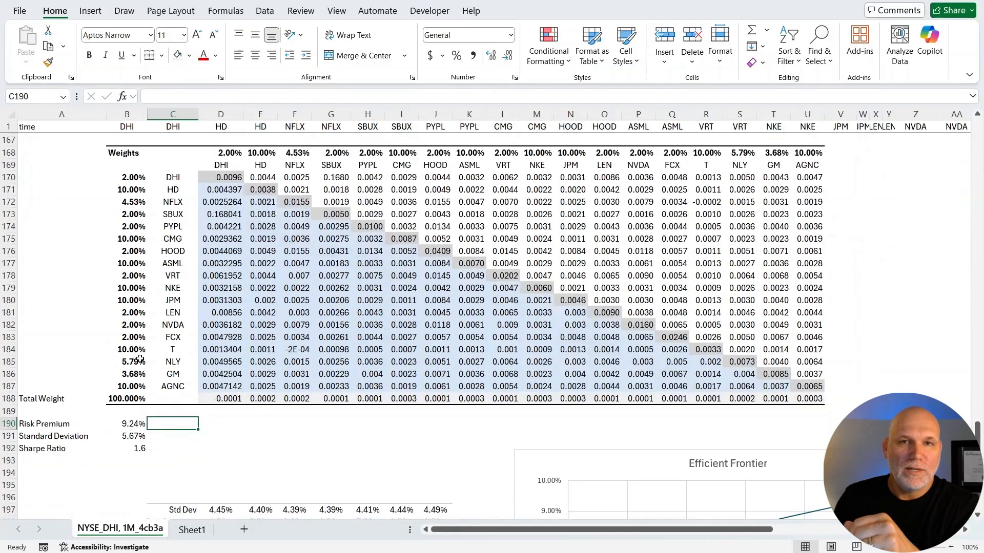
left_click(140, 425)
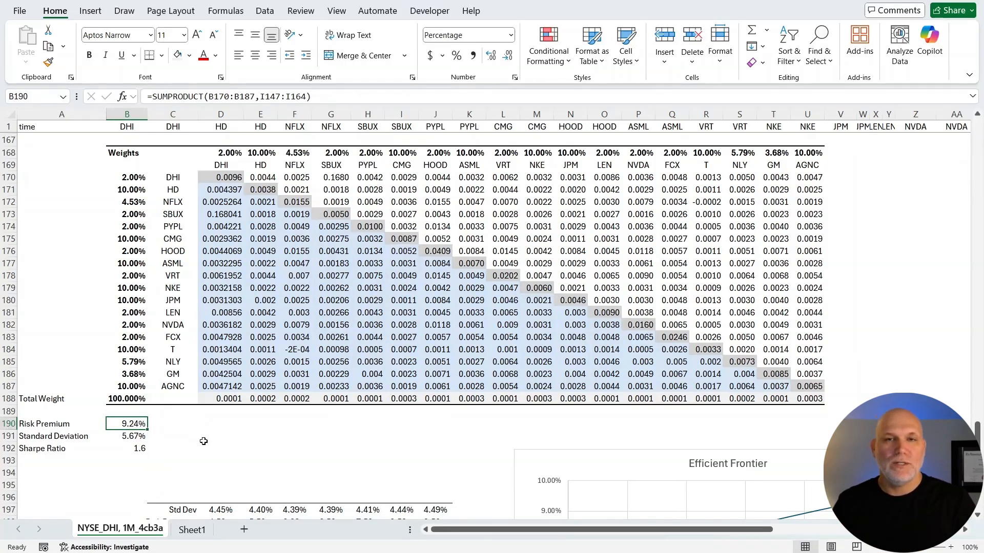
left_click(117, 438)
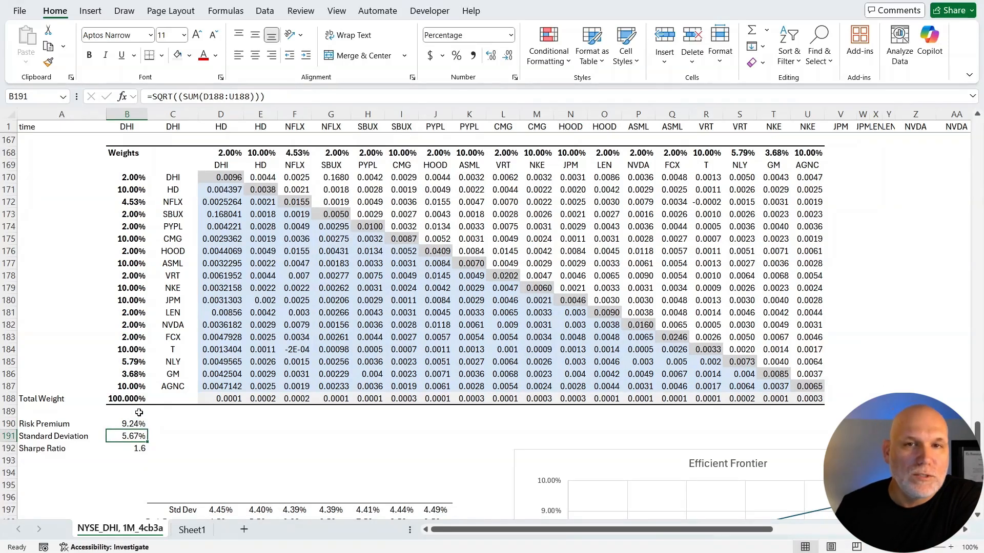
left_click(138, 450)
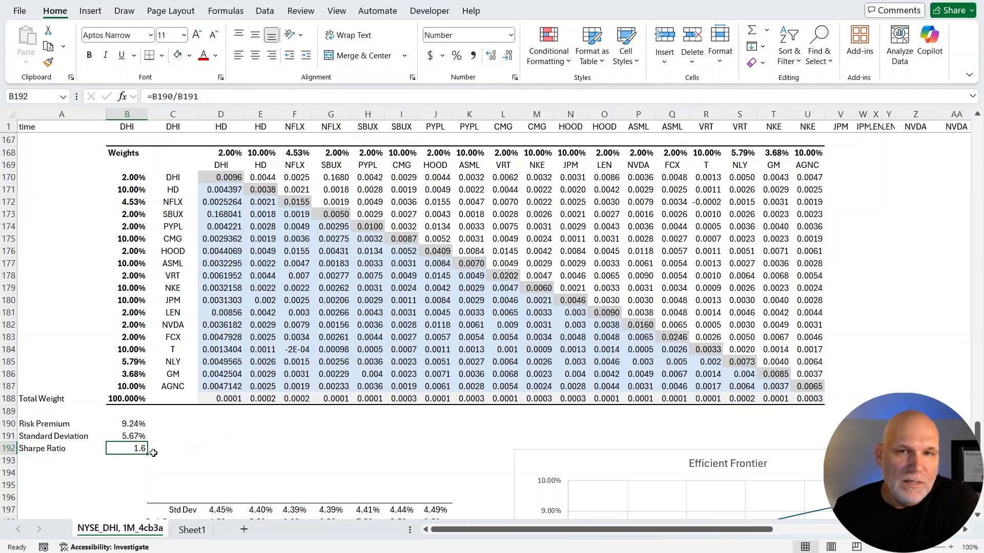
Open Solver for the standard deviation in B191 and delete the B170:B187 weight constraints <= 0.1 and >= 0.02.
left_click(129, 437)
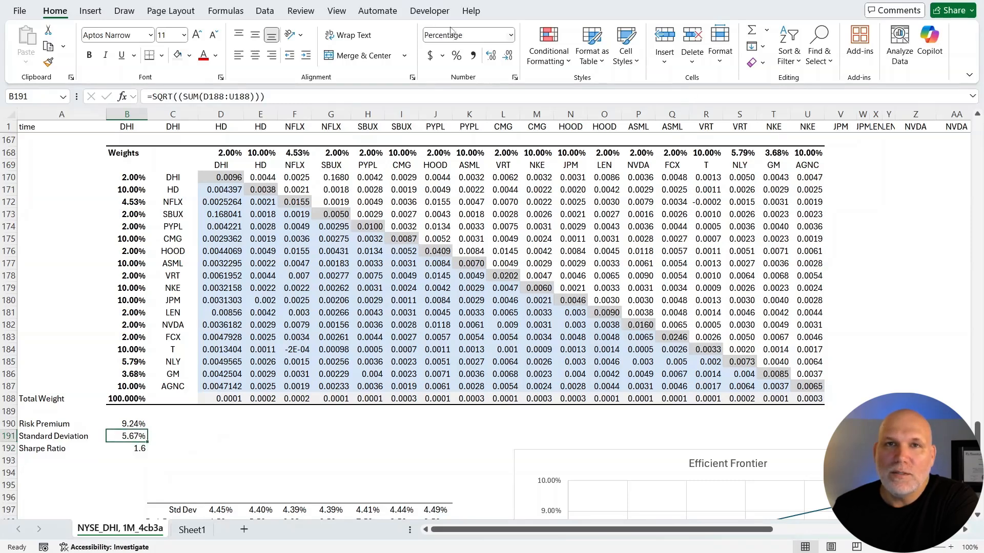
left_click(265, 13)
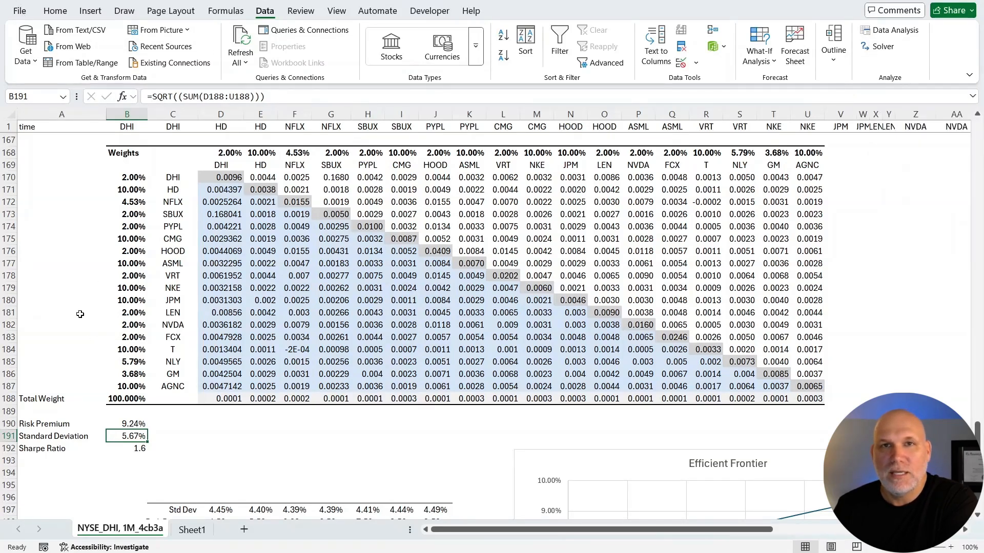
left_click(879, 47)
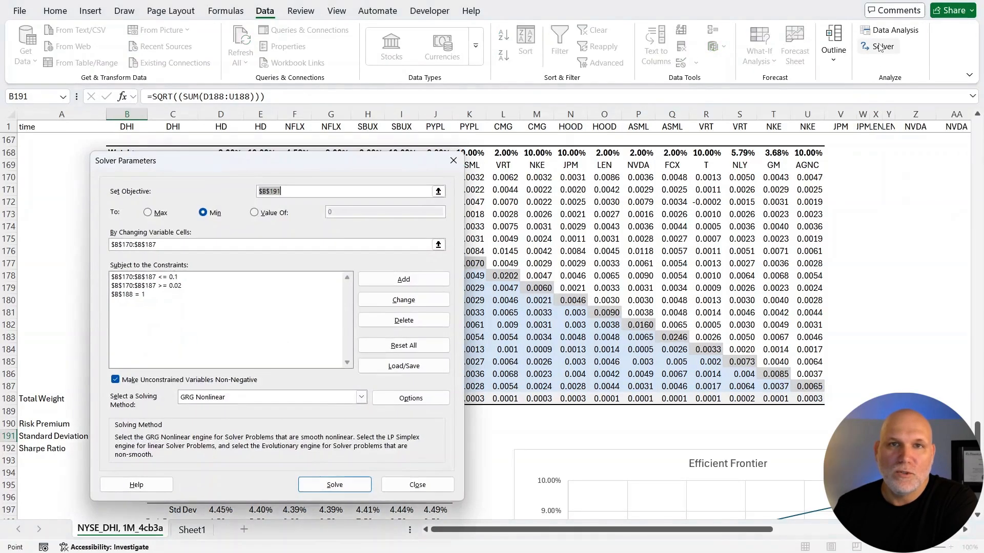
left_click_drag(277, 165, 542, 142)
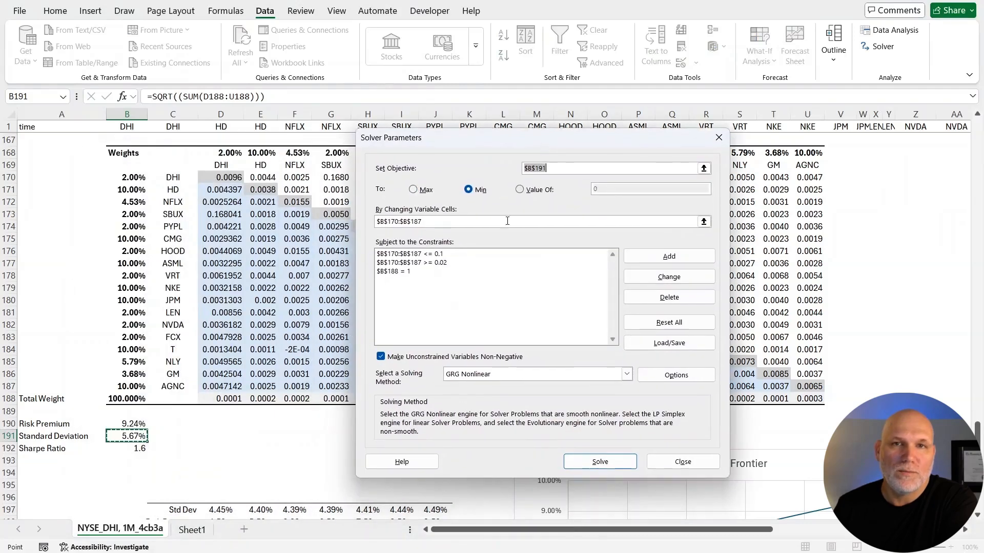
left_click(441, 254)
left_click(665, 296)
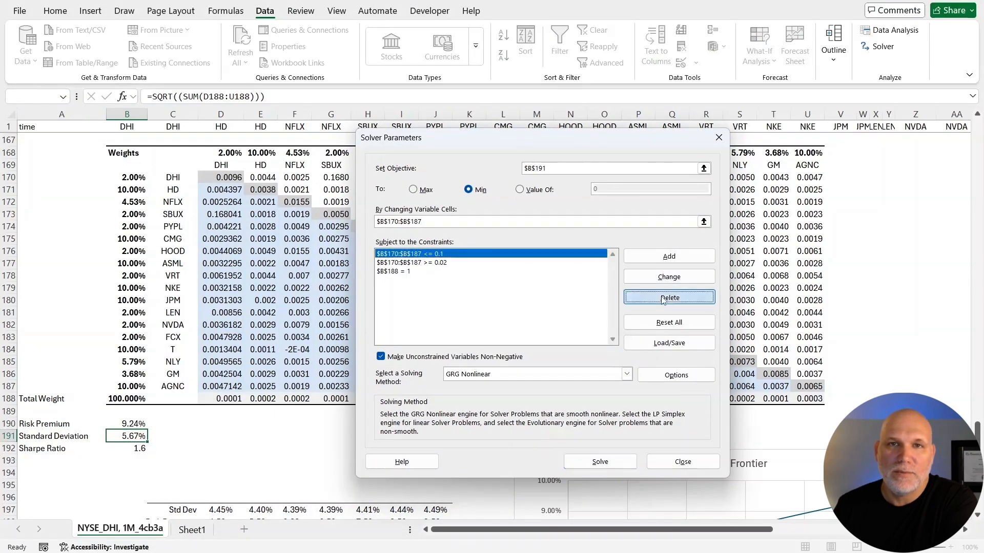
left_click(424, 255)
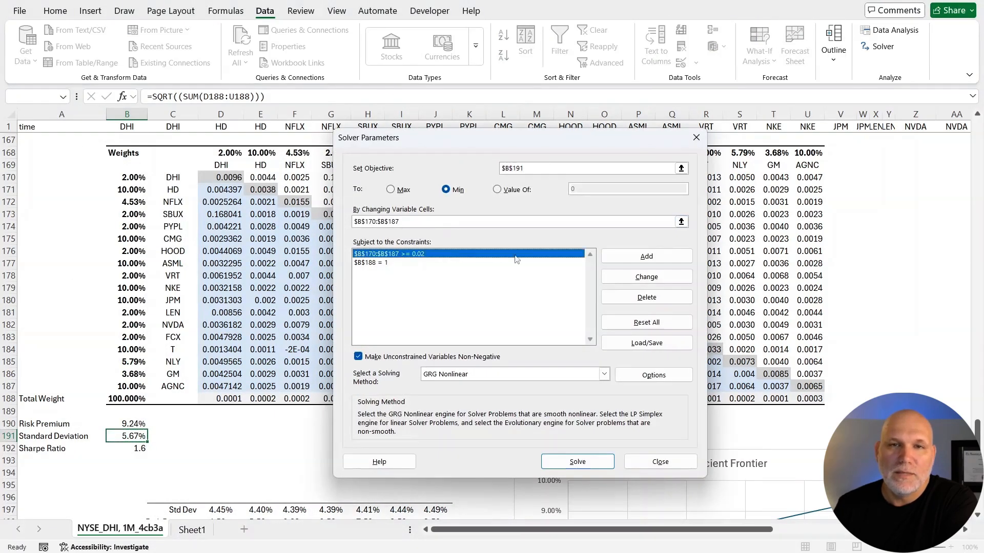
left_click(645, 297)
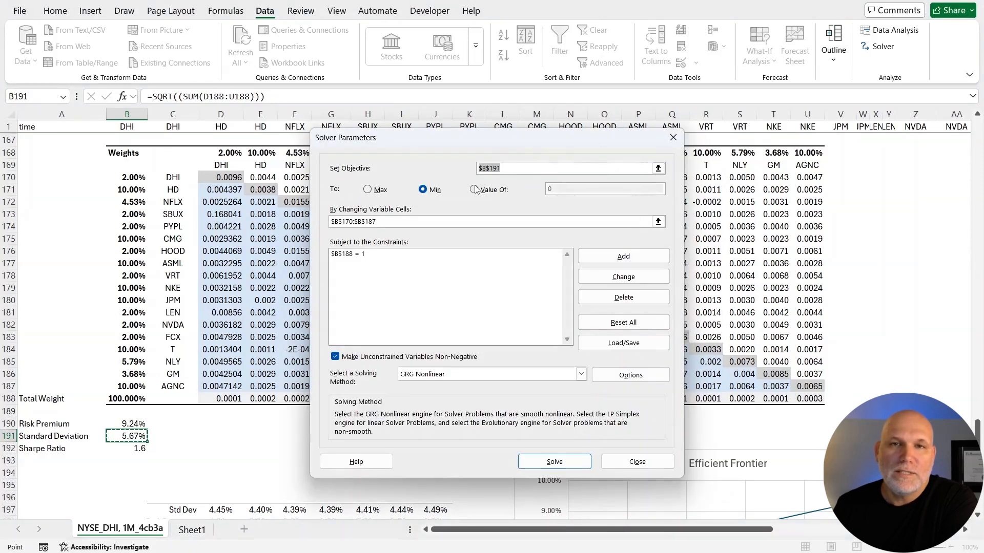
Minimise B191 in Solver by changing B170:B187, subject to B188 = 1 with unconstrained variables non-negative, and keep the solution.
left_click(502, 169)
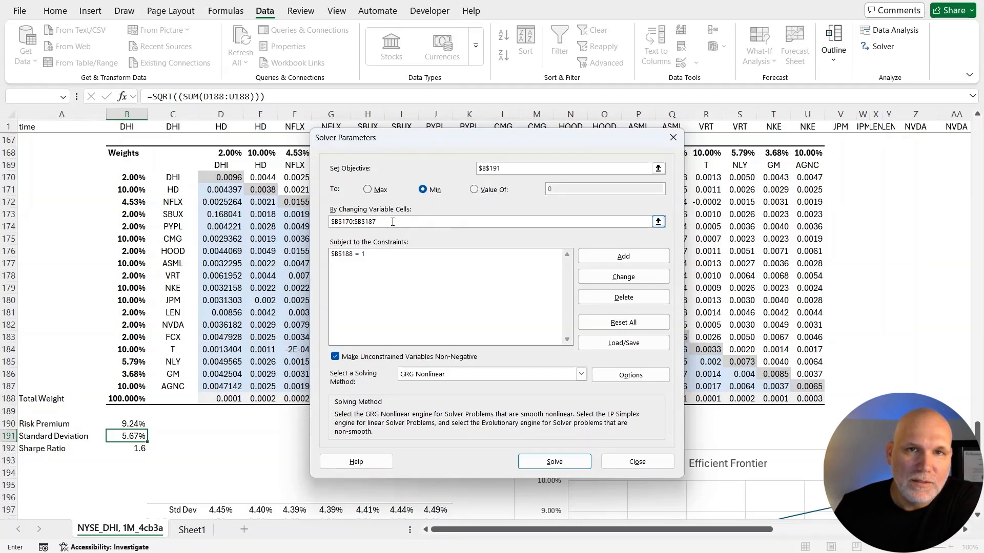
left_click(658, 222)
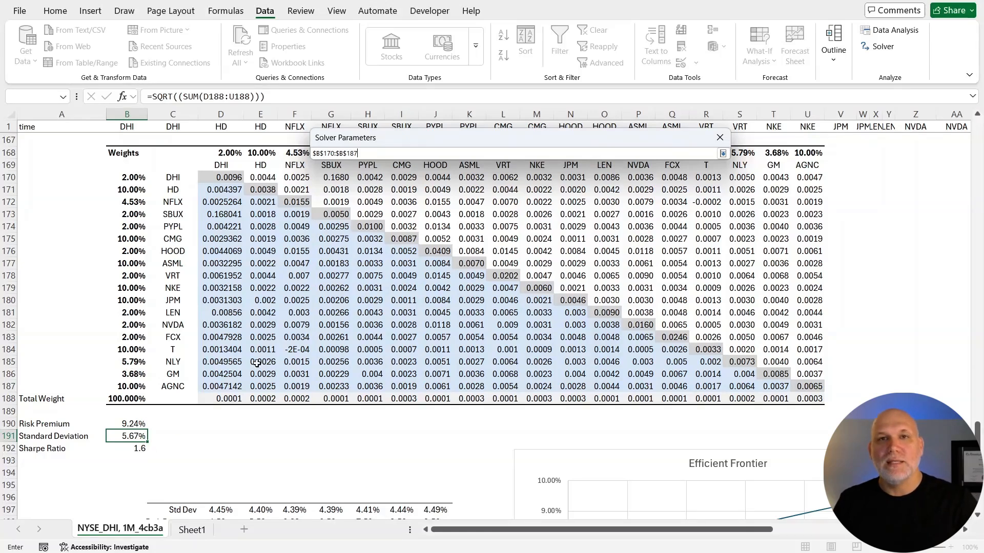
left_click(722, 153)
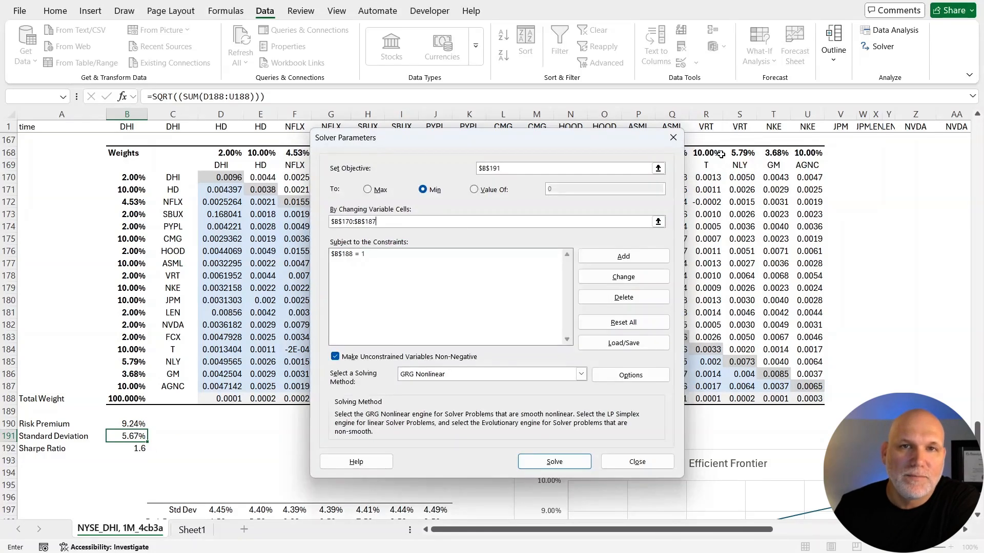
left_click(348, 256)
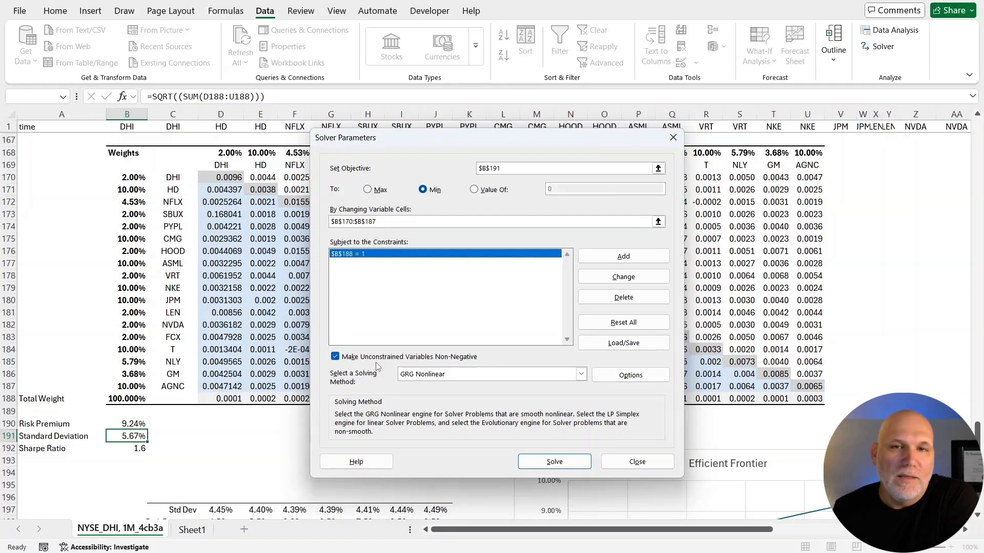
left_click(337, 358)
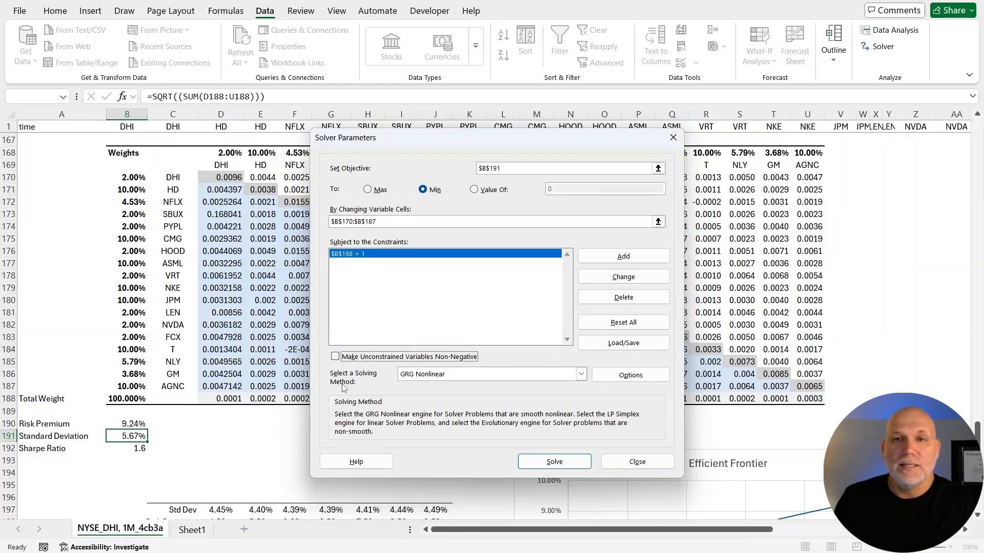
left_click(336, 357)
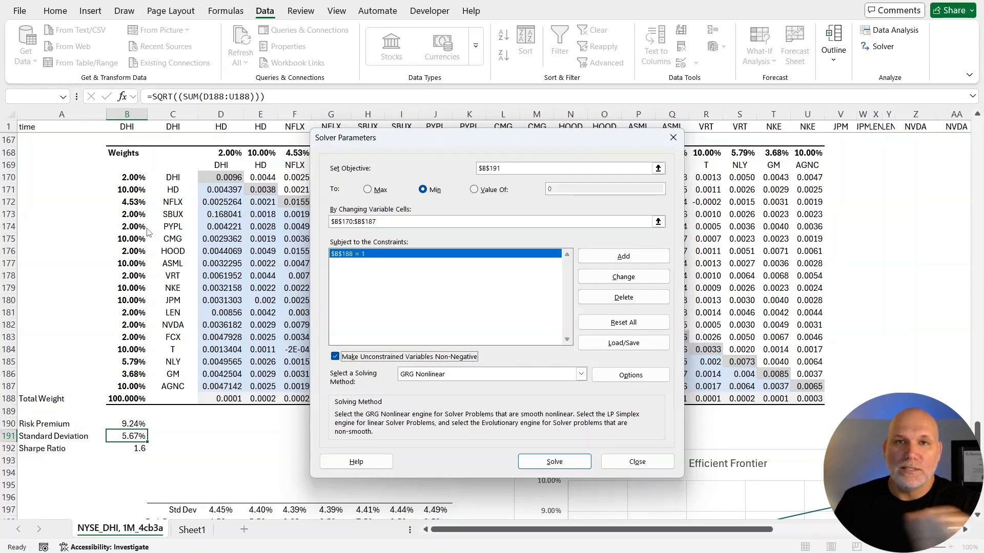
left_click(571, 463)
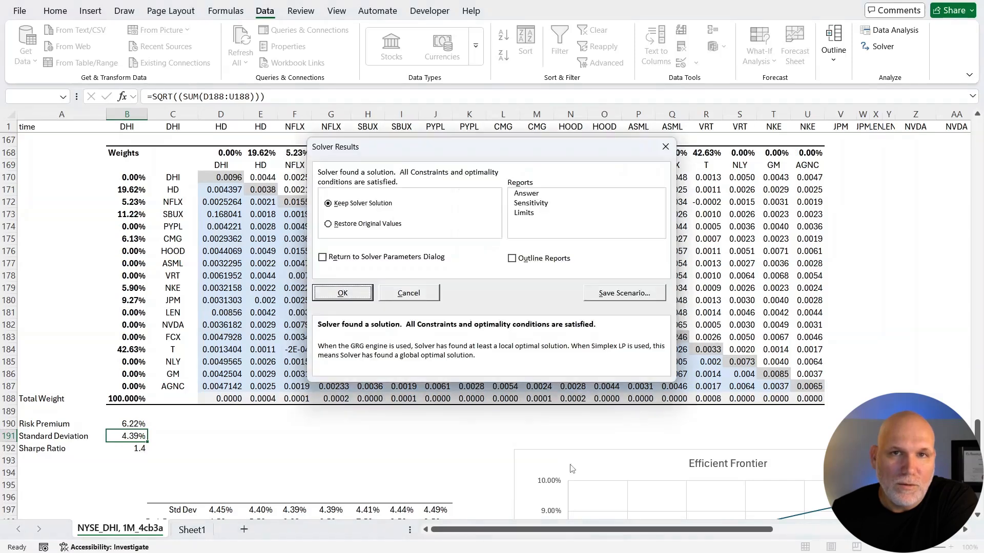
left_click(342, 293)
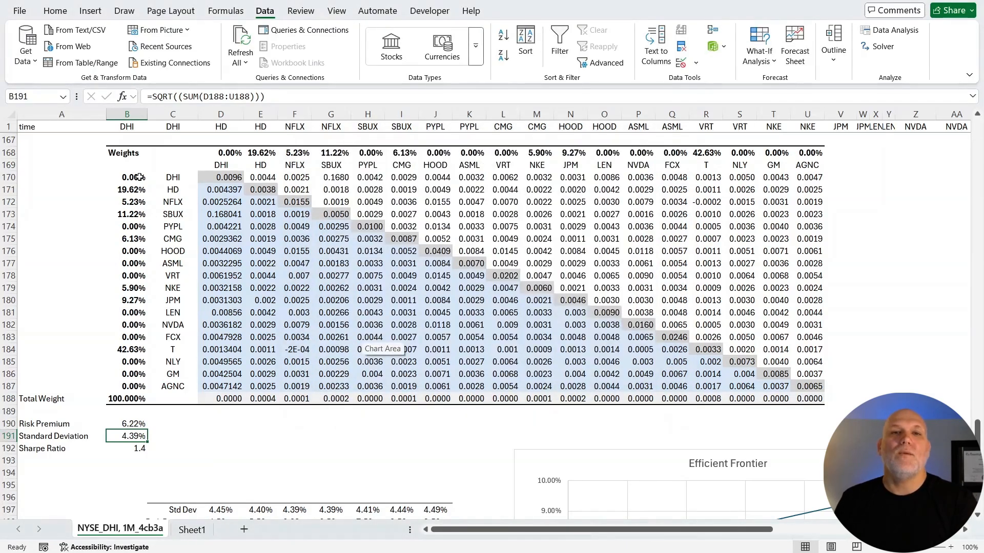
Examine the Solver-optimised weights in column B for DHI, HD, SBUX and T.
left_click(139, 177)
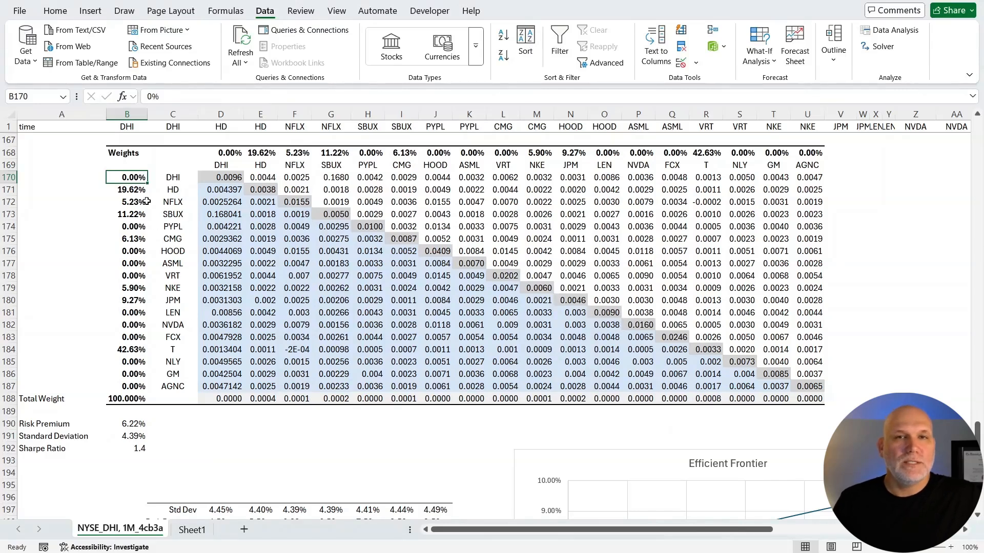
left_click(137, 190)
left_click(145, 215)
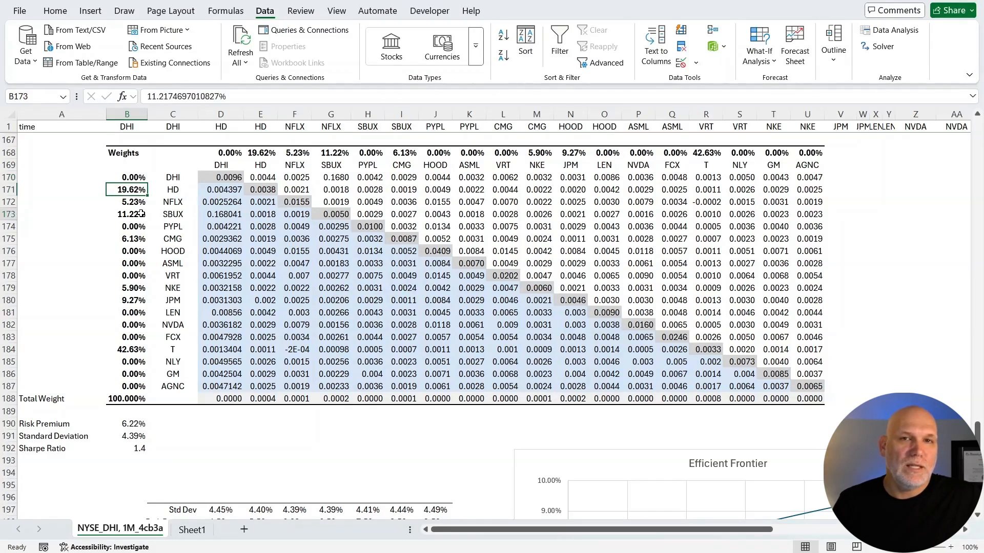
left_click(137, 350)
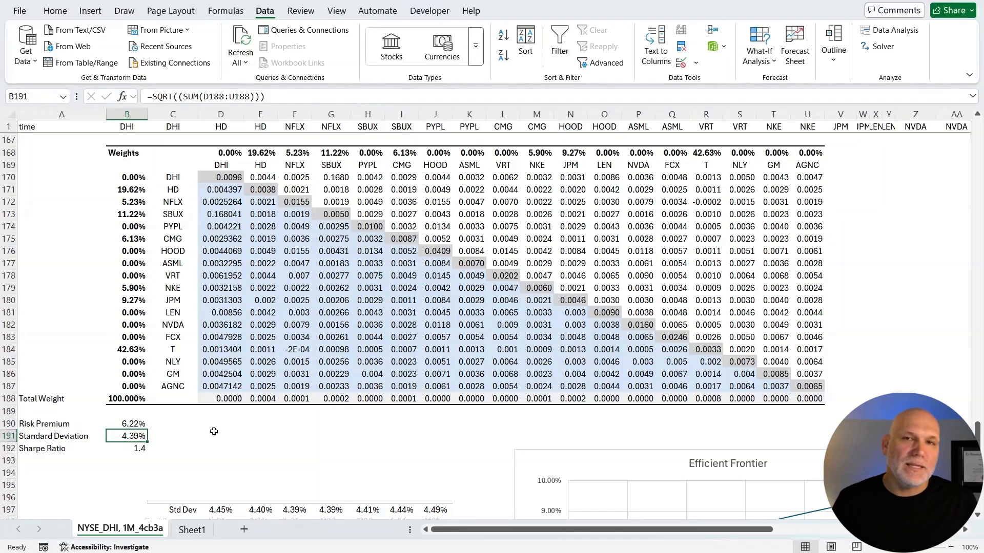
left_click(132, 351)
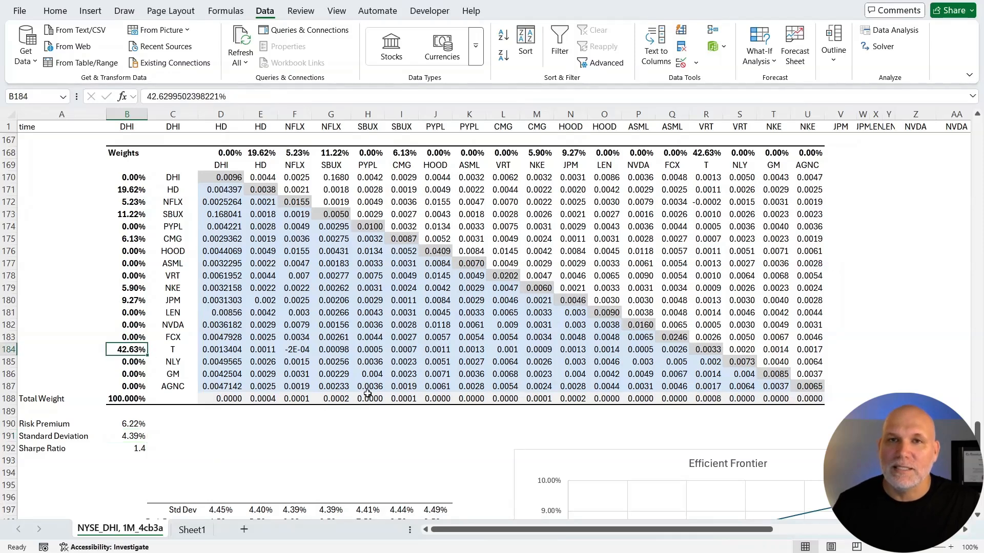
Compare the average return and standard deviation in rows 141 and 142 for T and NVDA, alongside the AT&T Distribution chart.
scroll(368, 394, "up", 10)
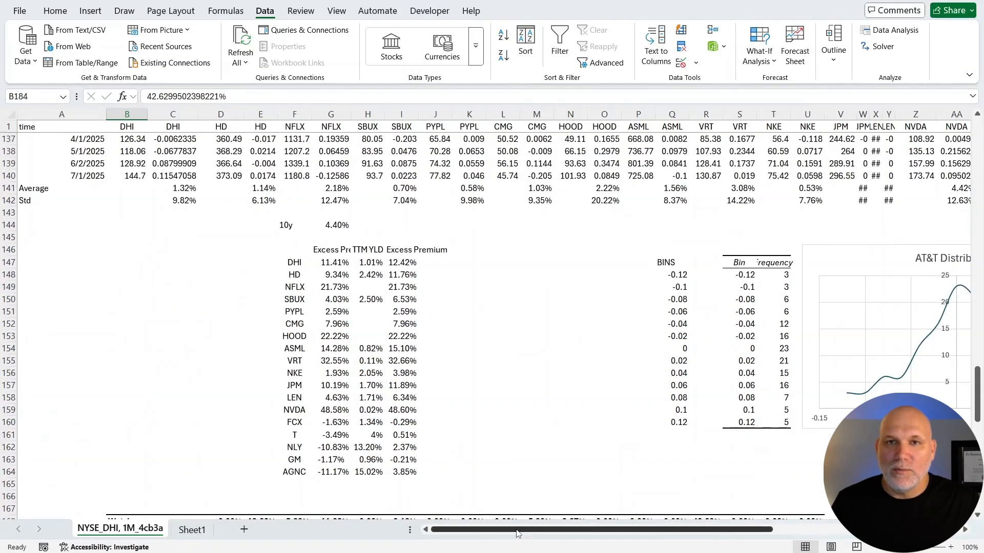
left_click_drag(524, 536, 665, 519)
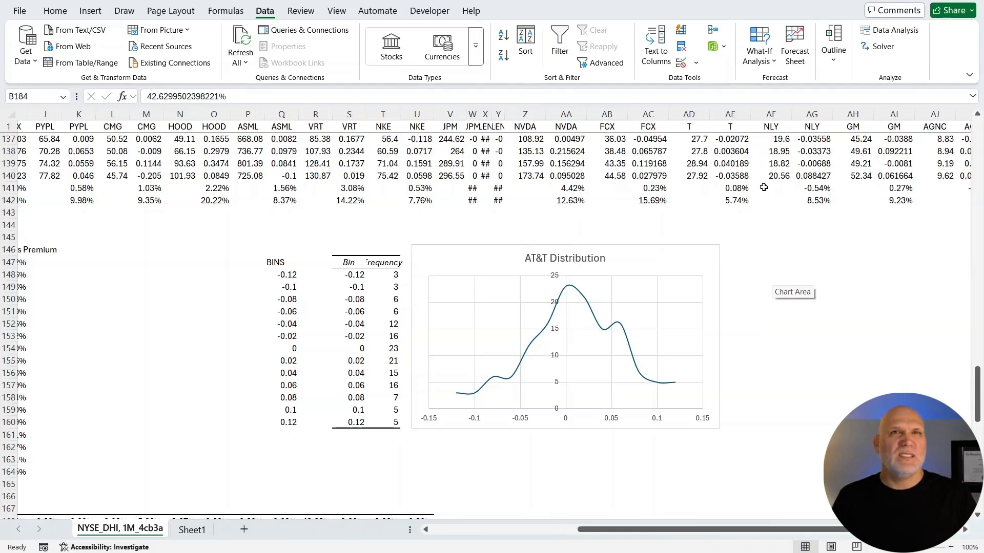
left_click(730, 192)
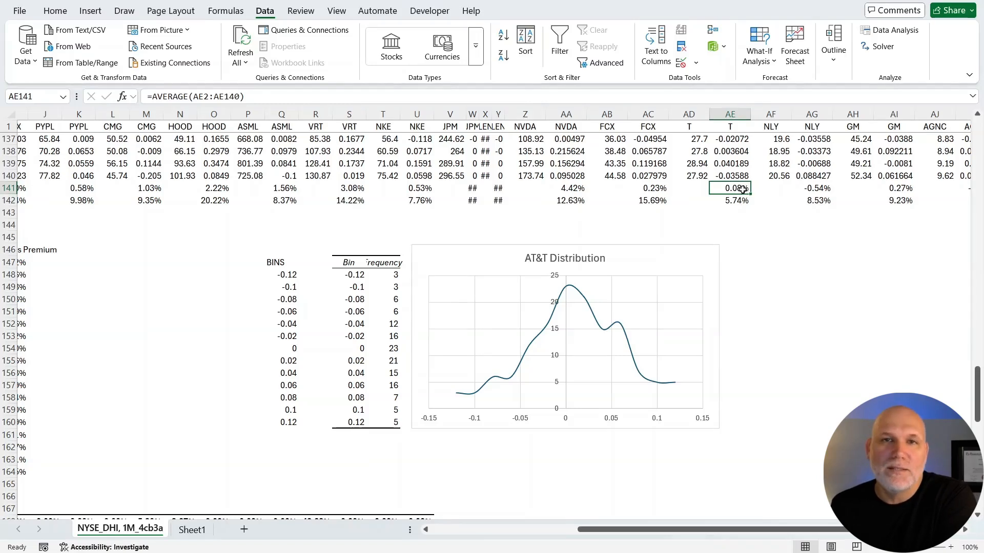
left_click(741, 204)
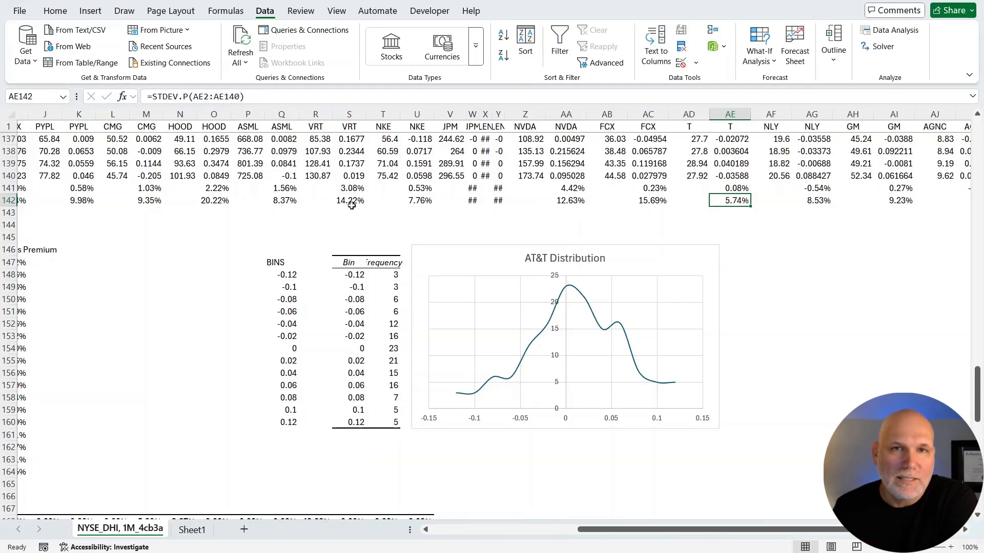
left_click(579, 201)
left_click(581, 214)
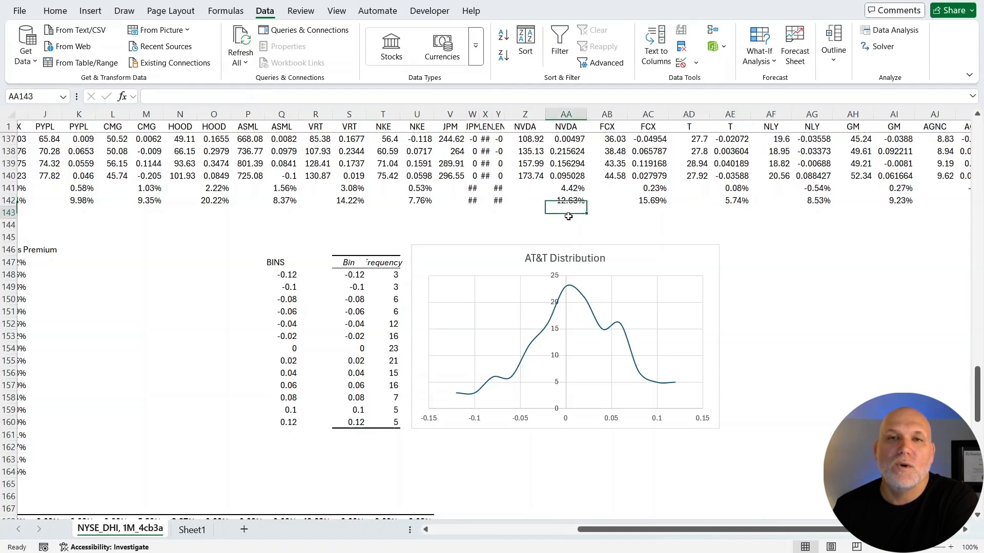
left_click(575, 190)
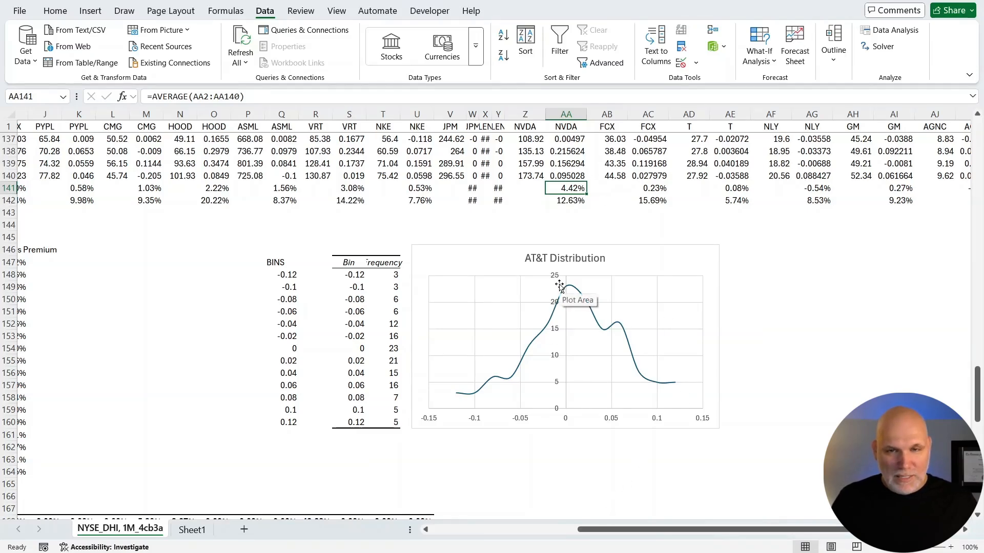
Examine the portfolio risk premium and standard deviation in B190:B191 and the minimum-risk point on the Efficient Frontier chart.
left_click_drag(599, 533, 418, 534)
scroll(103, 322, "down", 13)
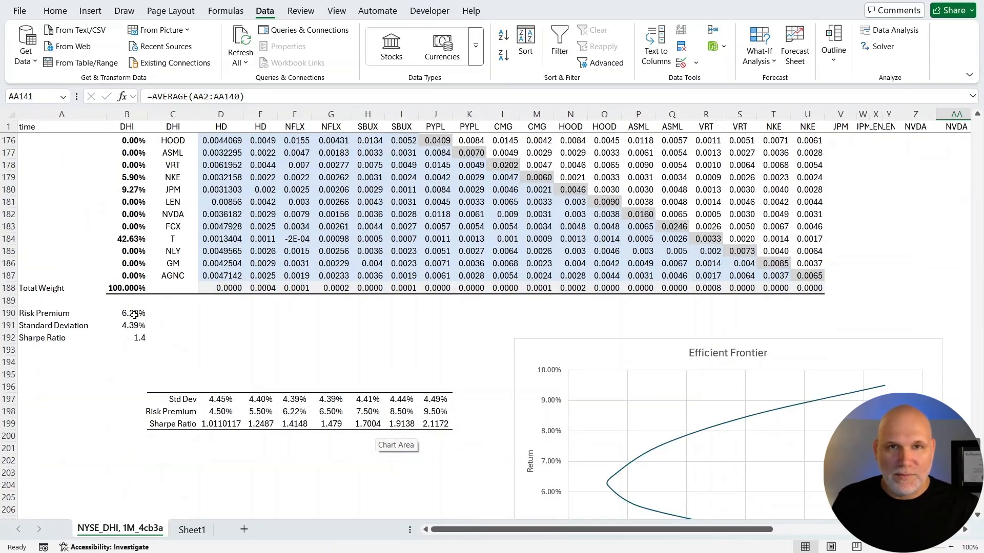
left_click_drag(134, 315, 134, 327)
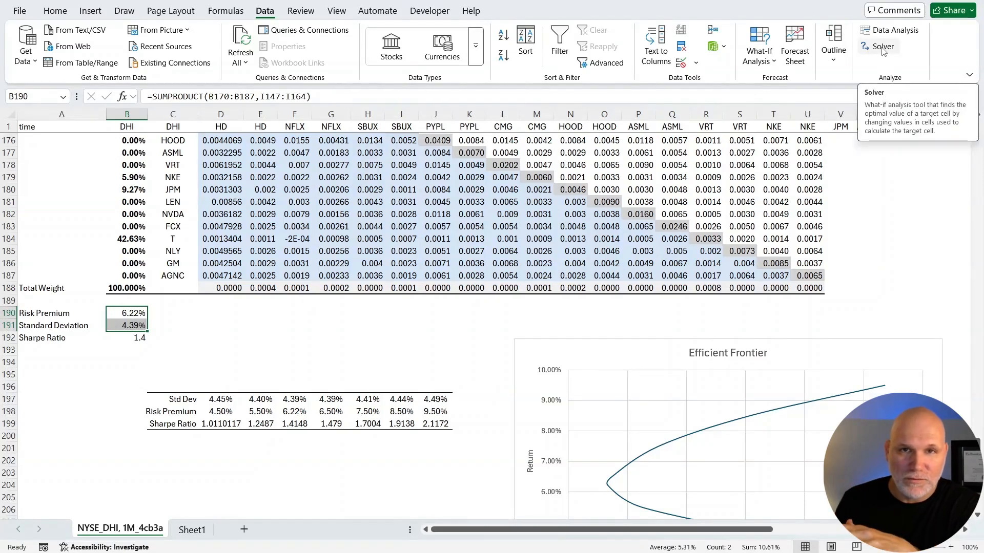
left_click(225, 338)
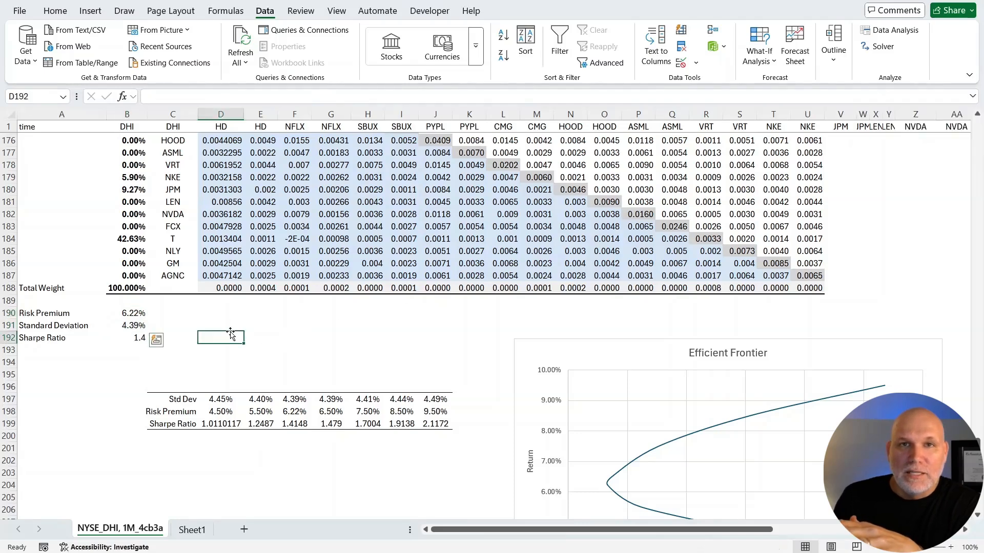
scroll(364, 355, "down", 1)
scroll(364, 355, "down", 2)
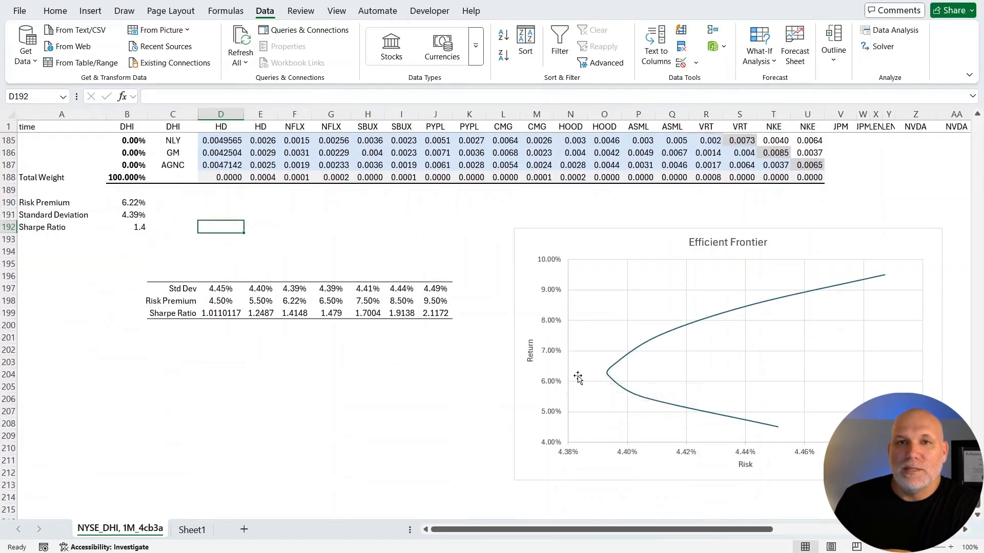
mouse_move(607, 377)
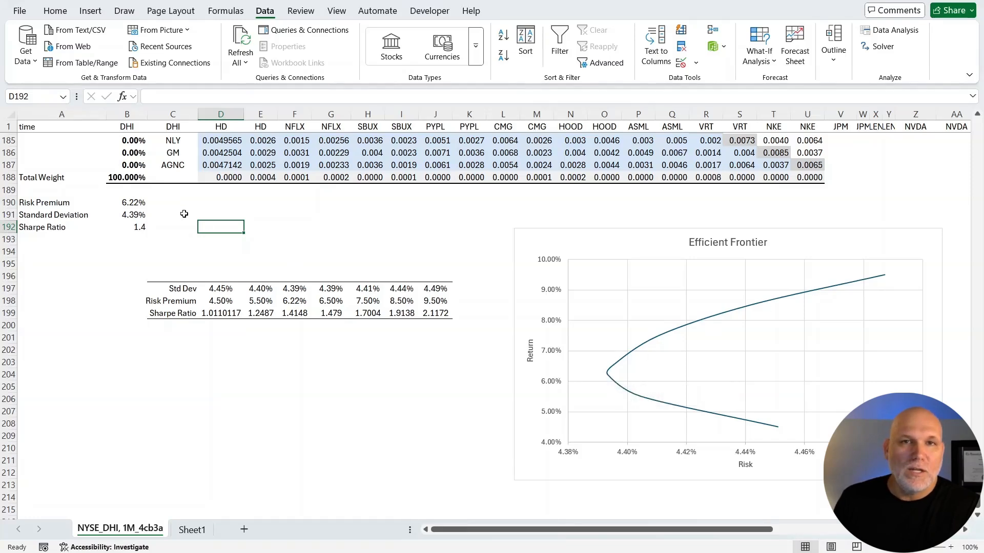
Add a Solver constraint that sets the portfolio risk premium in B190 equal to .05, keeping B191 as the minimised objective.
left_click(132, 203)
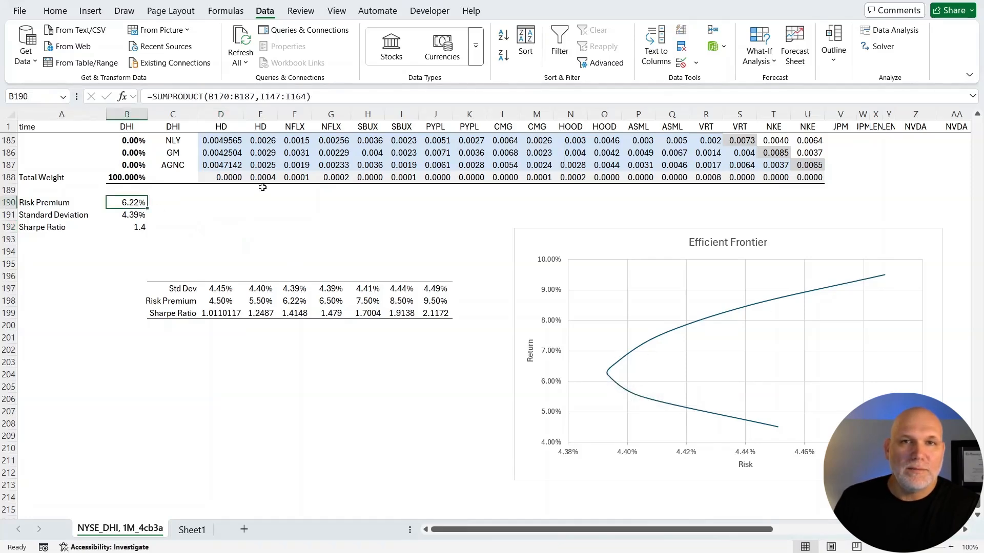
left_click(877, 45)
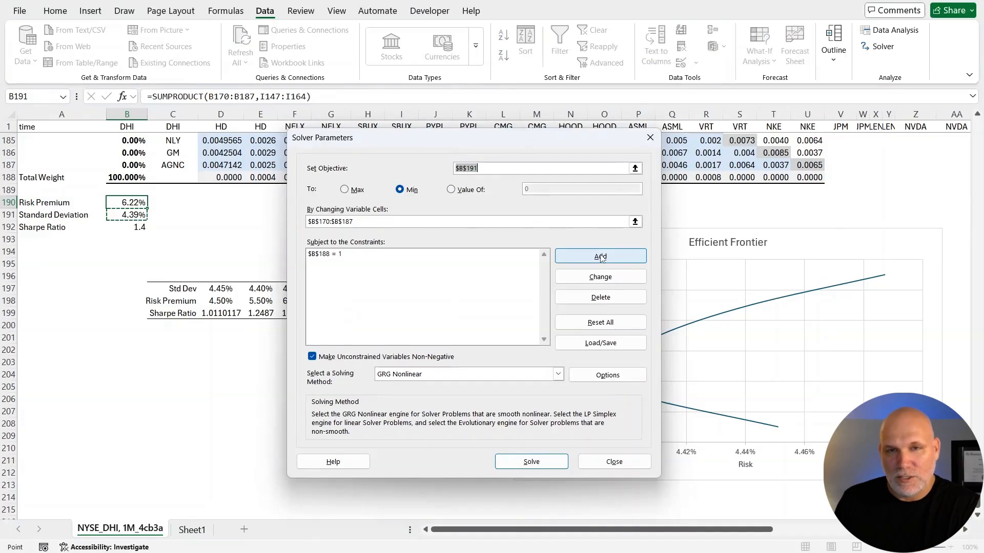
left_click_drag(547, 142, 415, 145)
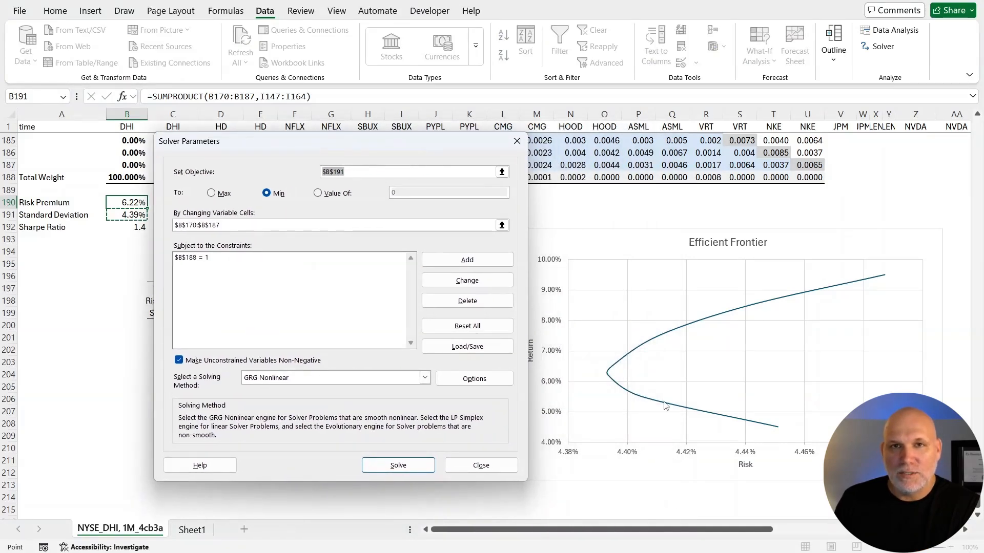
mouse_move(730, 419)
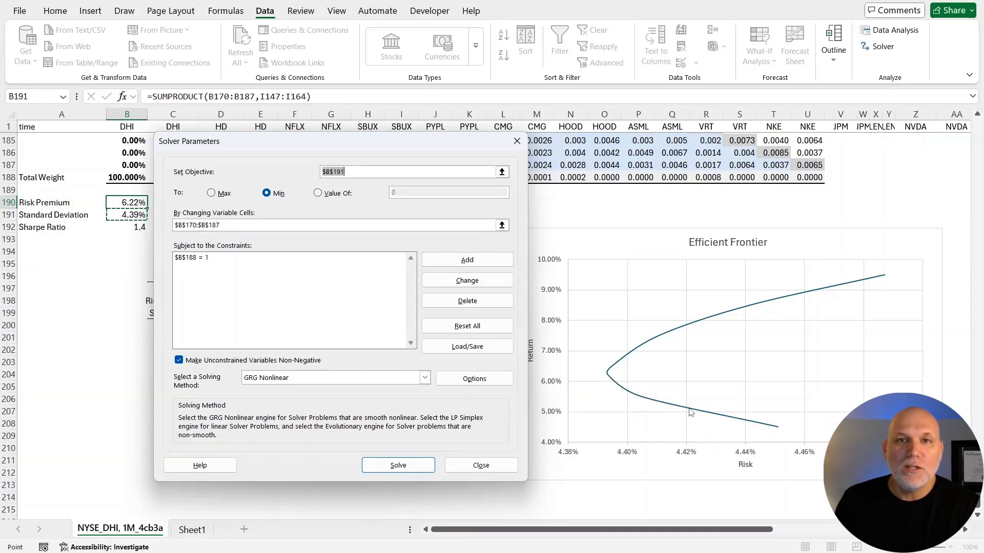
mouse_move(690, 413)
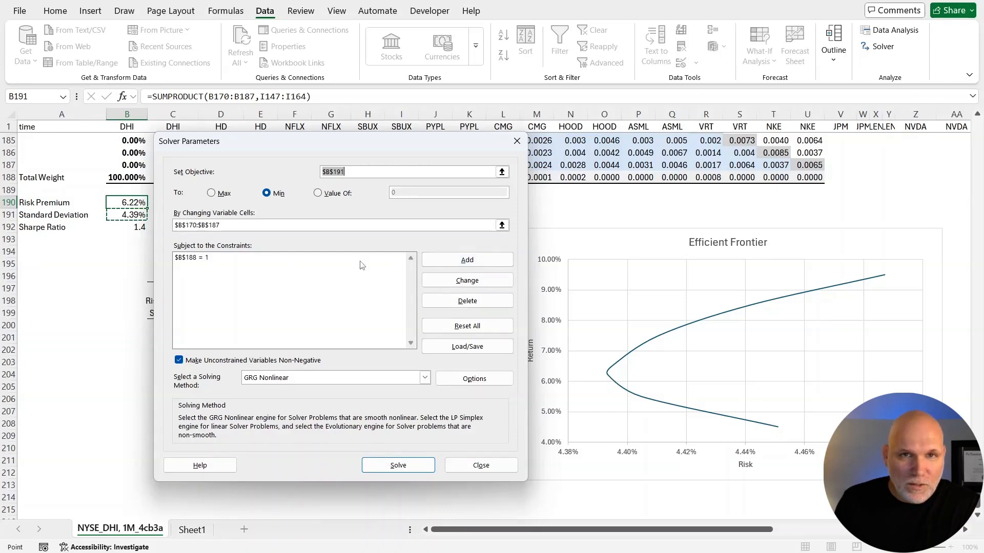
left_click(434, 264)
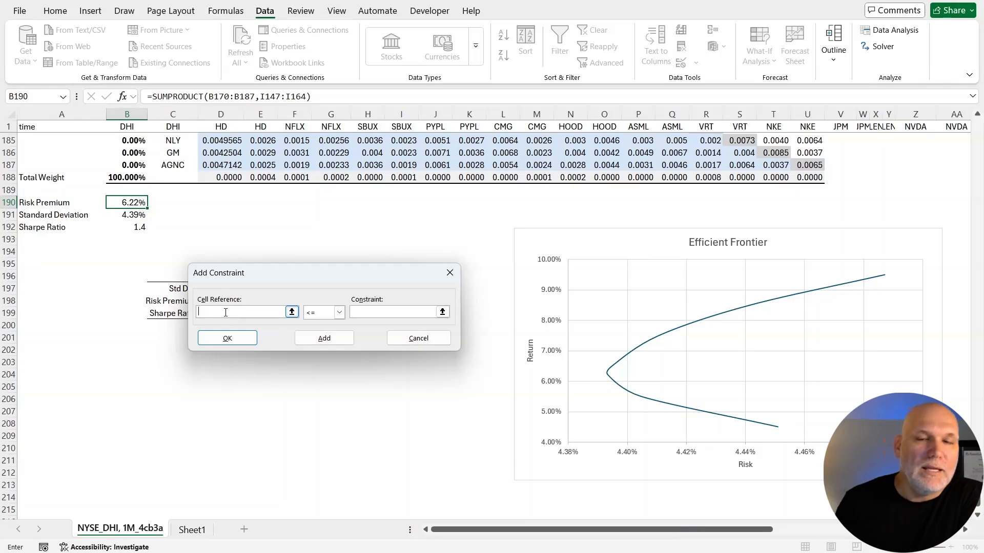
left_click(113, 203)
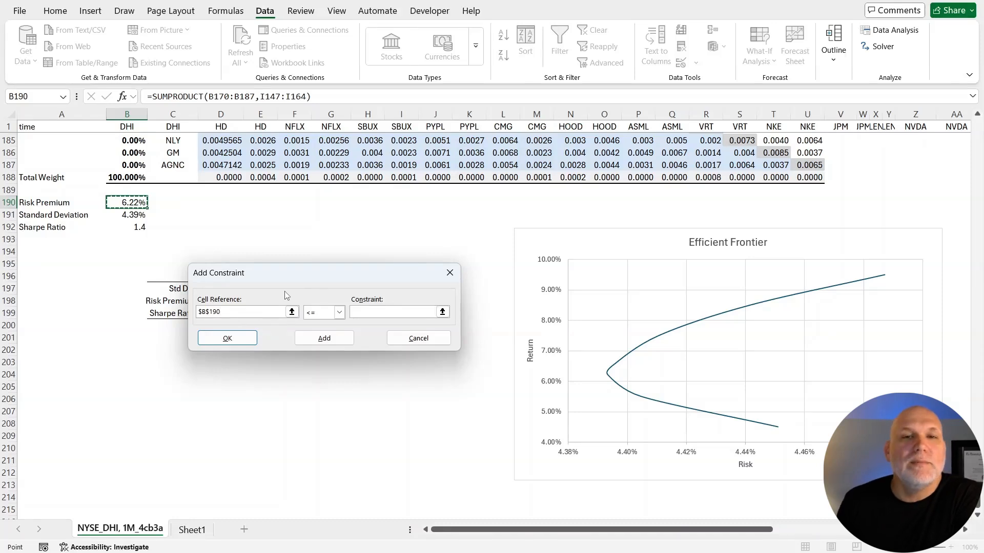
left_click(339, 312)
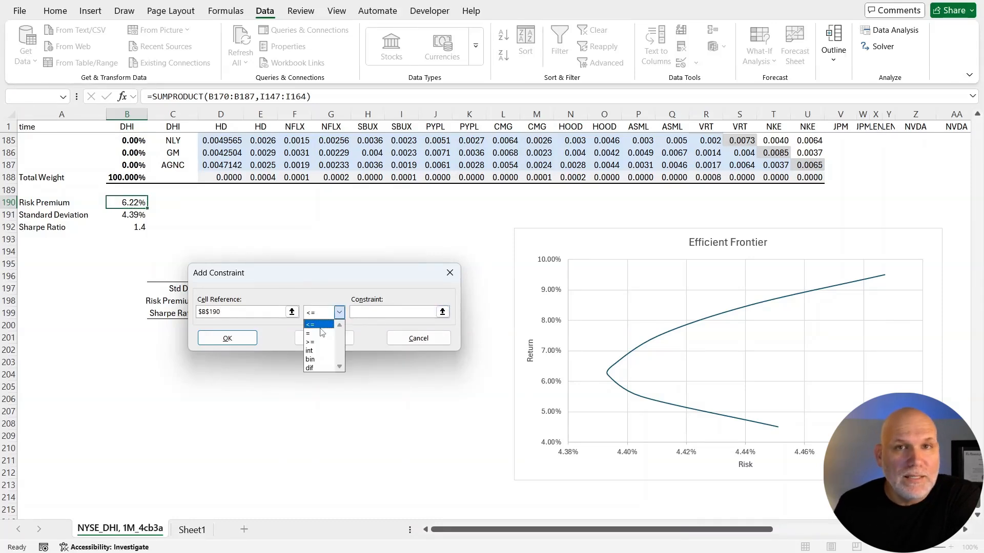
left_click(317, 329)
left_click(372, 314)
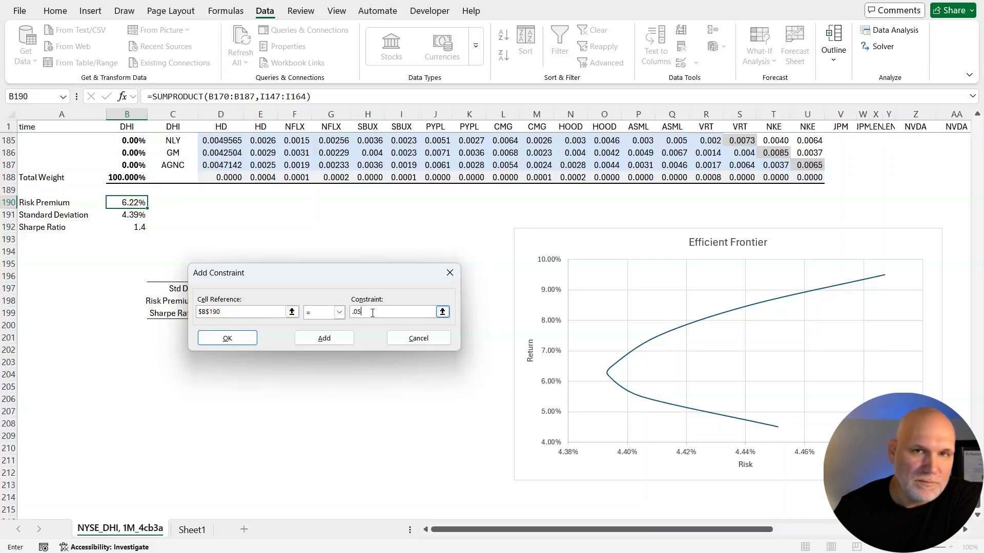
left_click(237, 343)
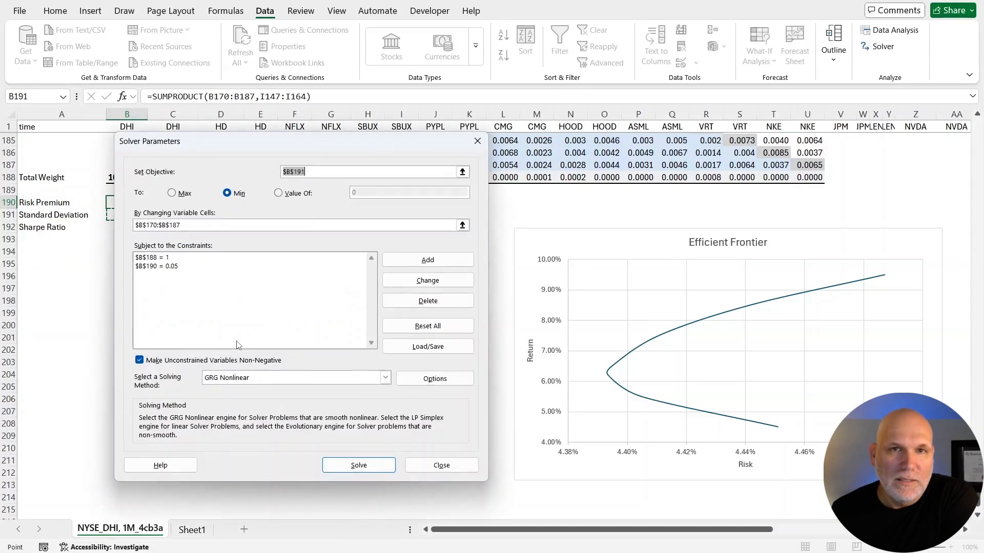
Solve for the minimum-risk weights under the 0.05 risk premium constraint, keep the solution and locate its point on the Efficient Frontier chart.
left_click(353, 465)
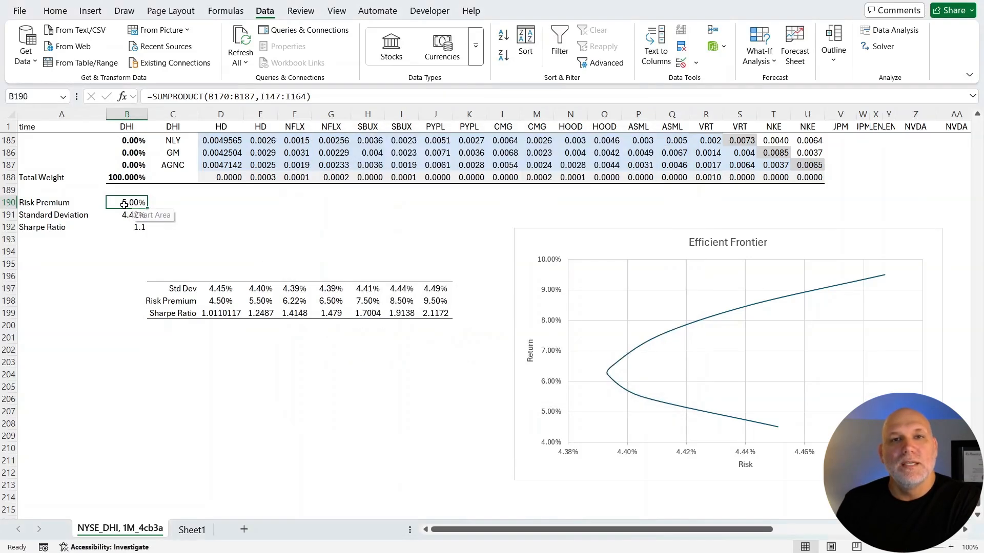
left_click(343, 295)
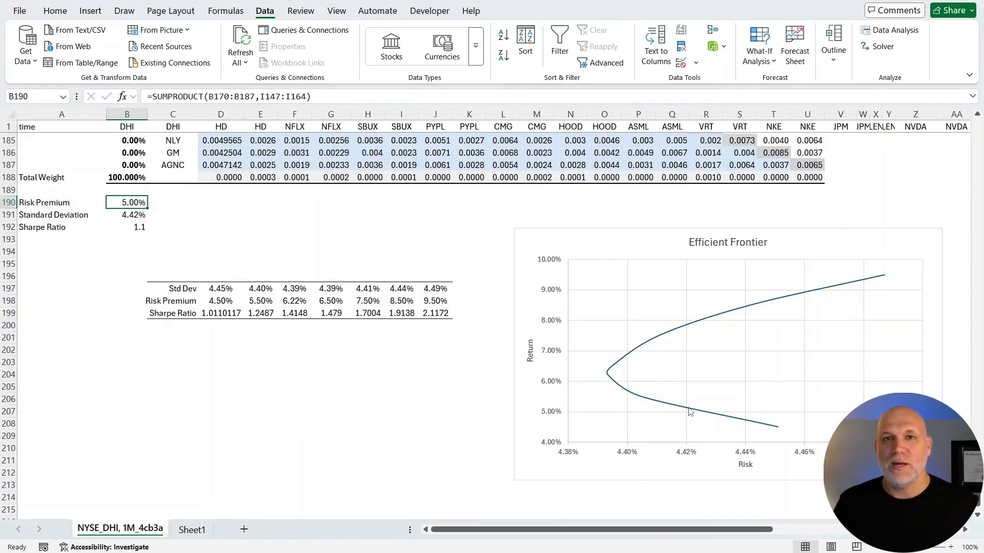
mouse_move(691, 413)
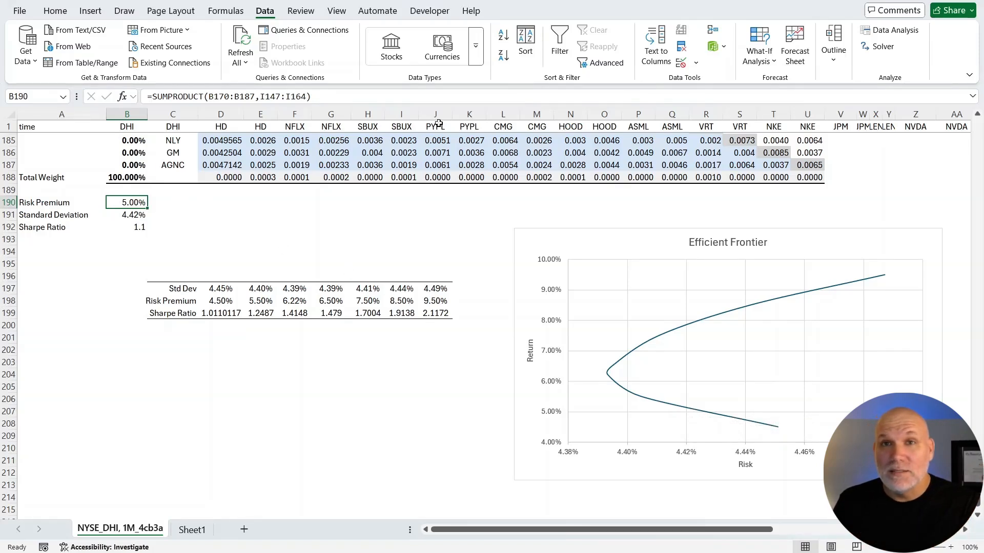
Change the B190 risk premium constraint in Solver to equal 0.1.
left_click(881, 47)
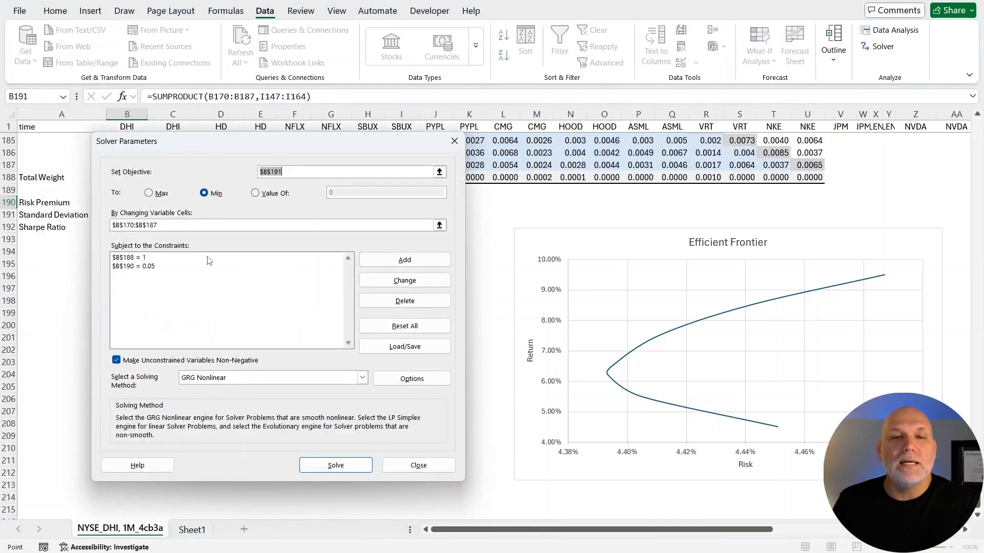
left_click(158, 268)
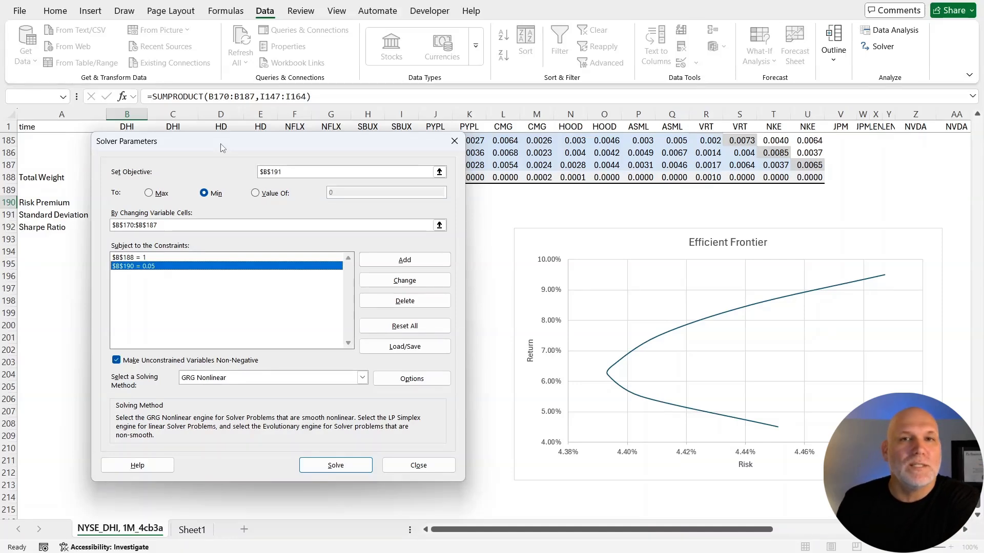
left_click(405, 280)
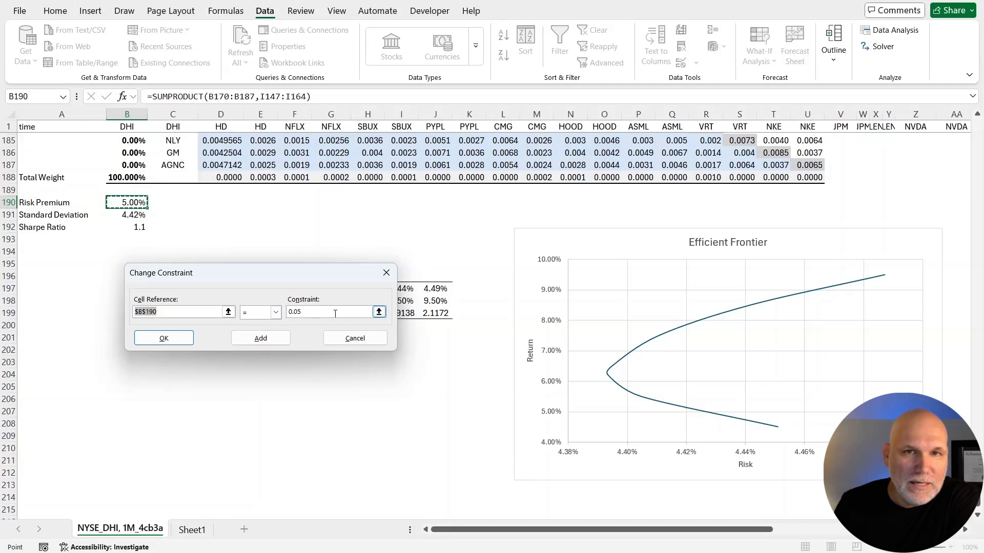
left_click(312, 315)
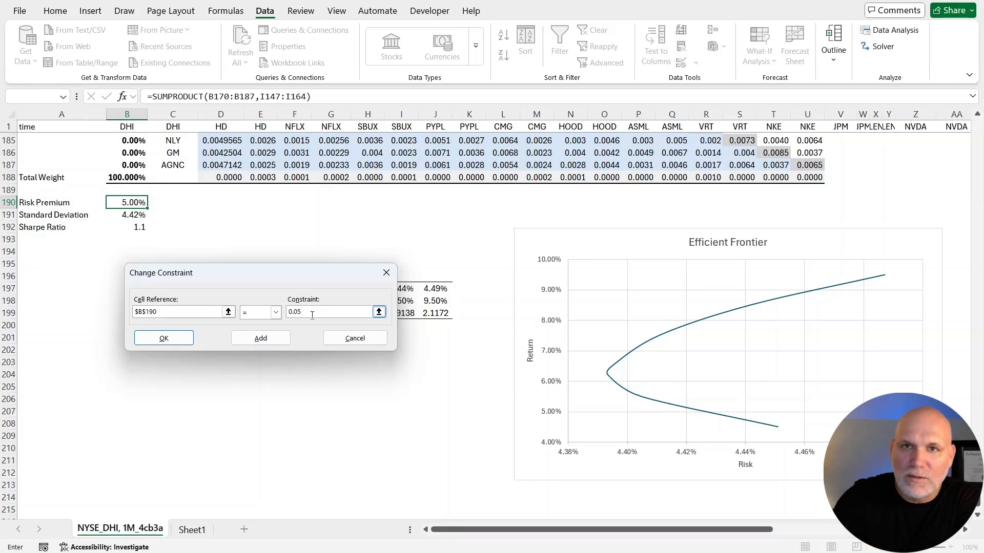
type("1")
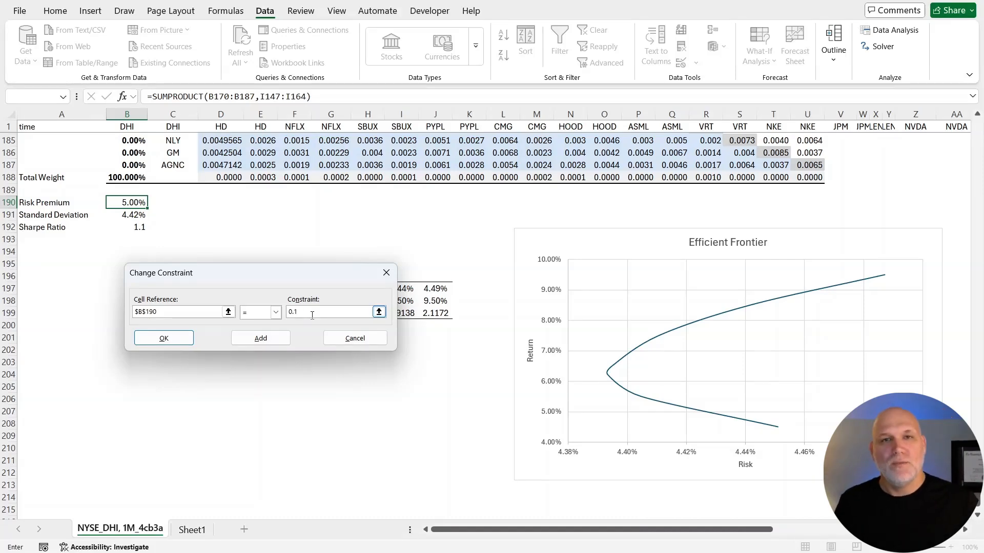
left_click(162, 343)
Solve for the minimum-risk weights under the 0.1 risk premium constraint, keep the solution and compare it with the frontier's upper end.
left_click(304, 466)
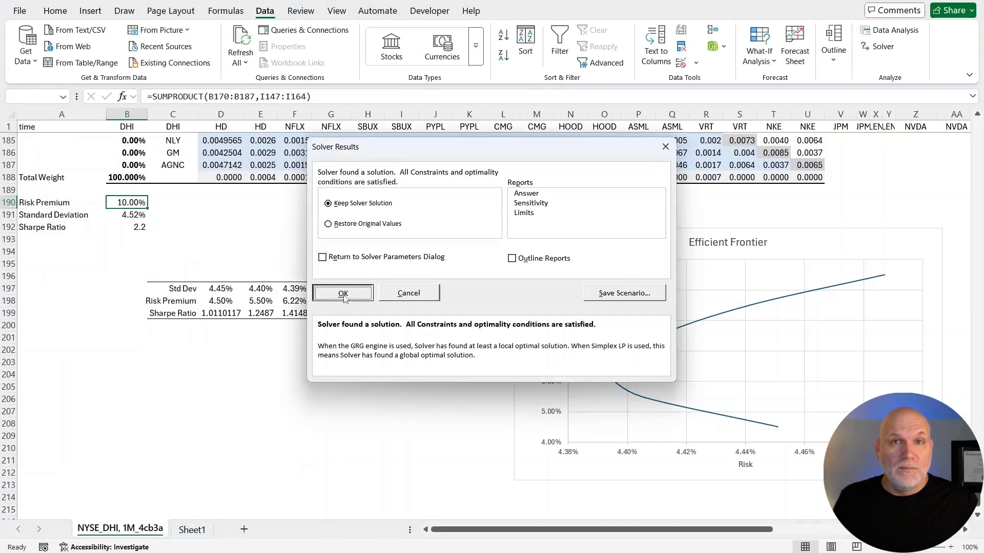
left_click(333, 291)
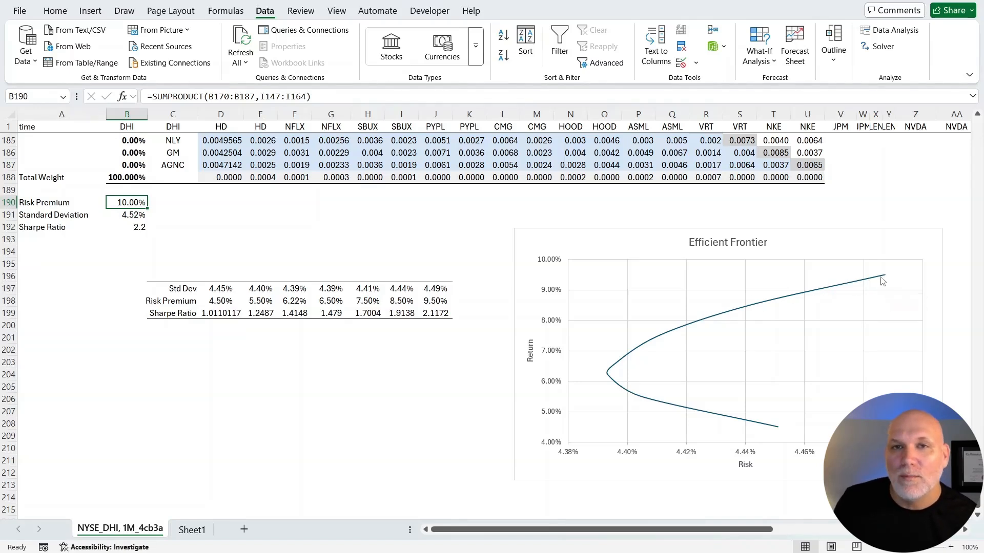
mouse_move(884, 279)
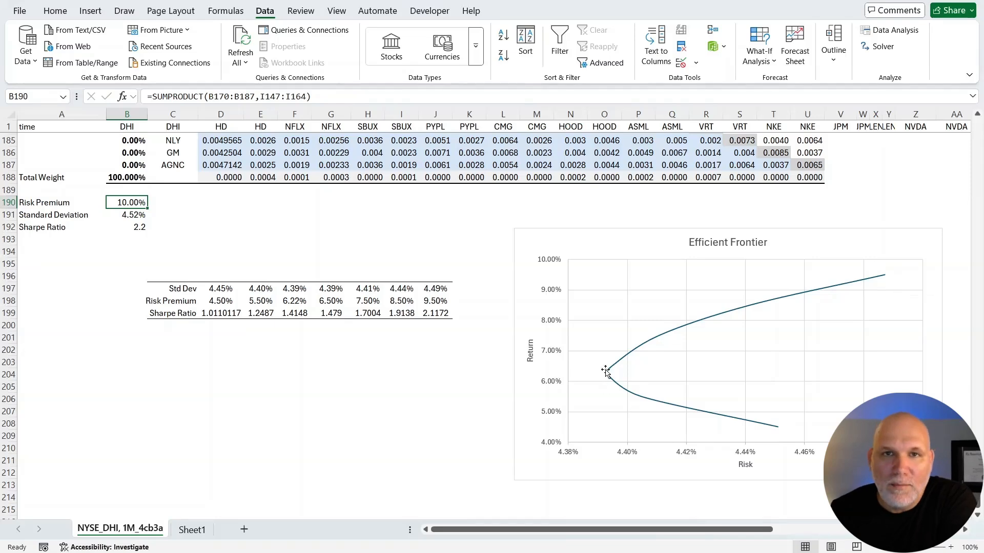
Add a Solver constraint limiting each portfolio weight in B170:B187 to at most .1.
scroll(439, 313, "up", 6)
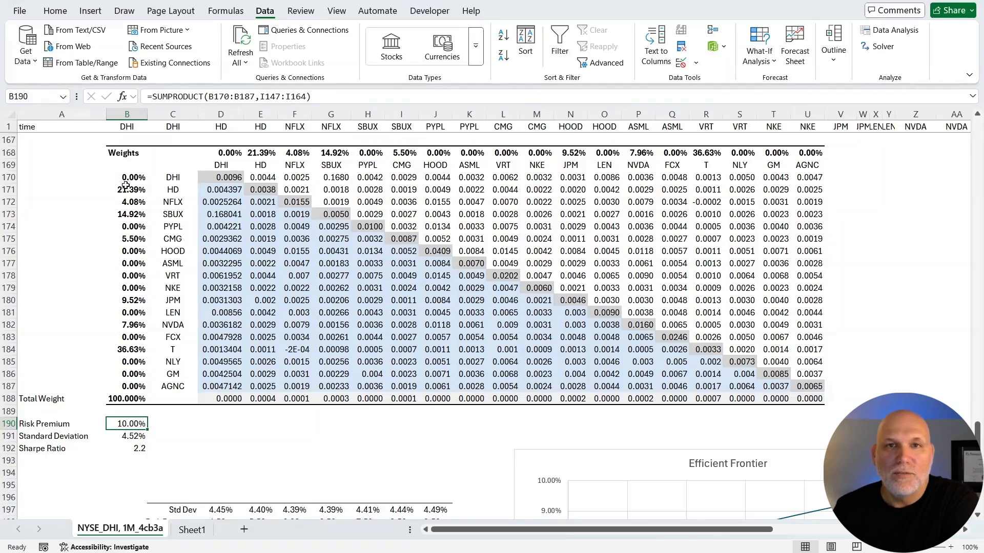
left_click(879, 46)
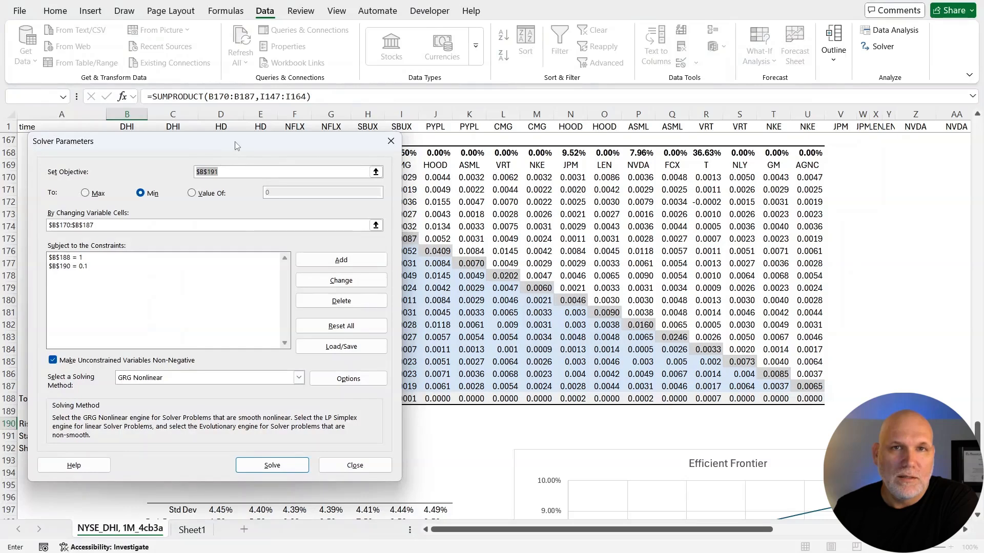
left_click_drag(232, 145, 588, 132)
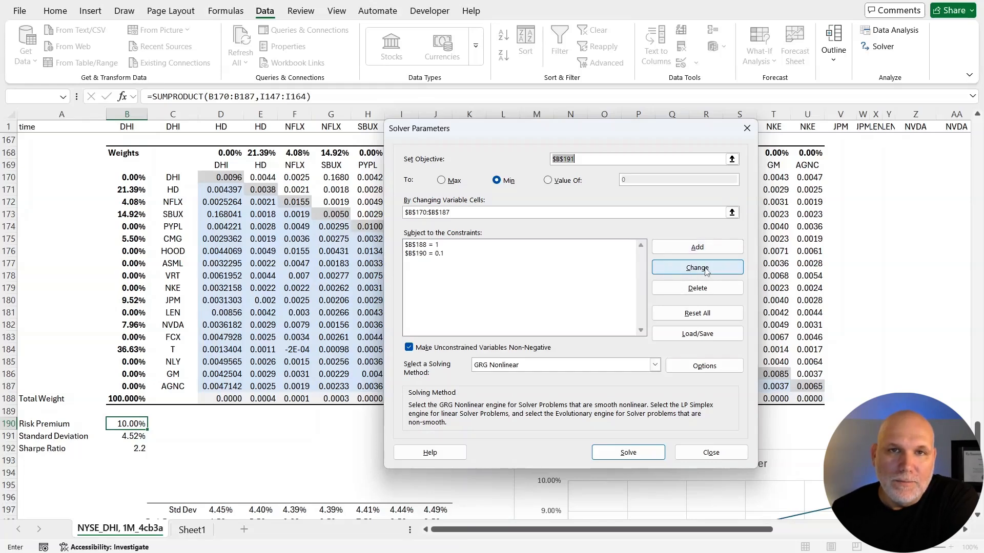
left_click(697, 247)
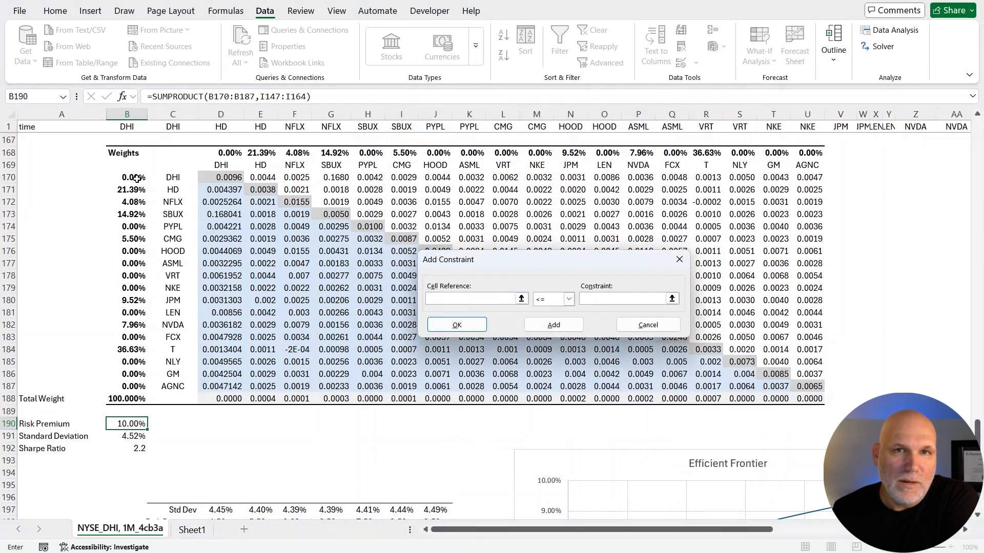
left_click_drag(137, 178, 137, 387)
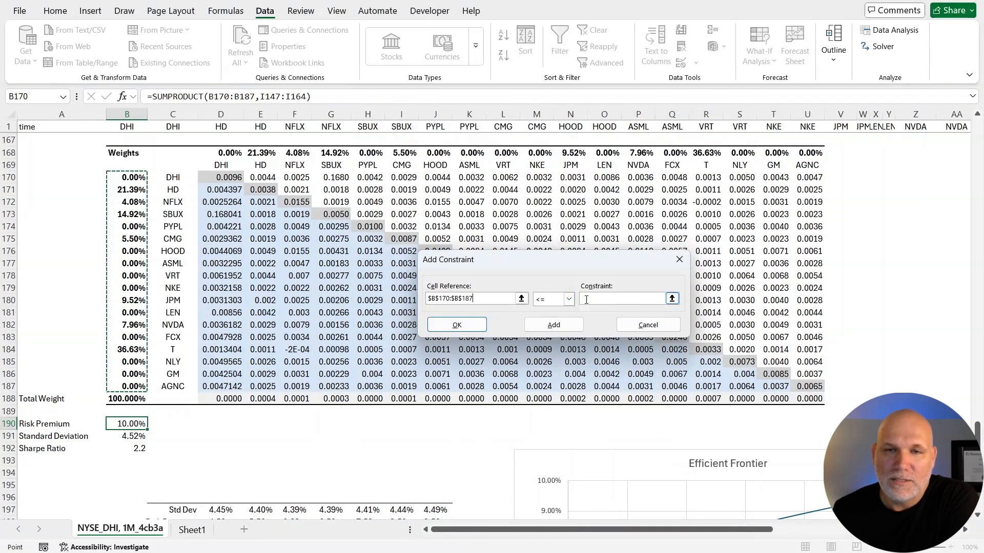
left_click(605, 298)
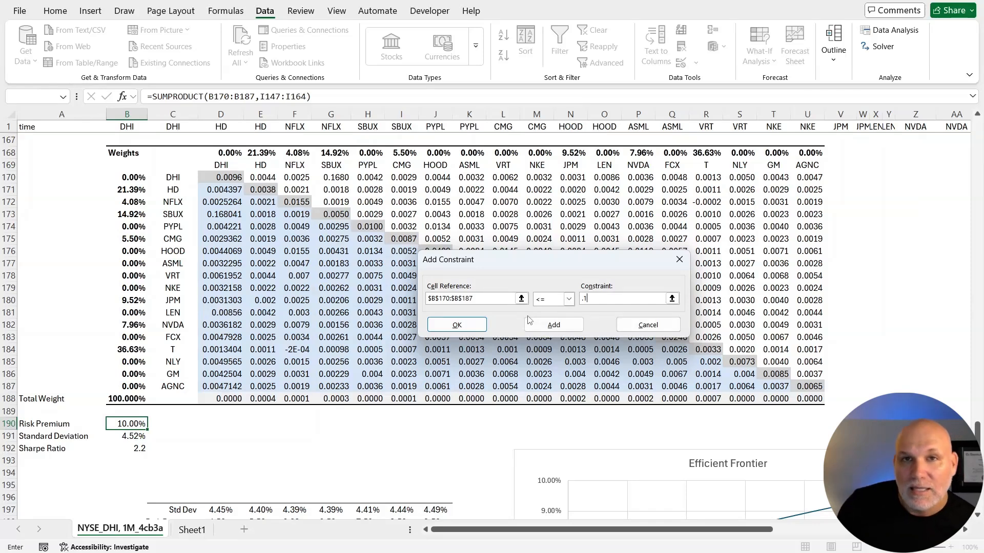
left_click(473, 330)
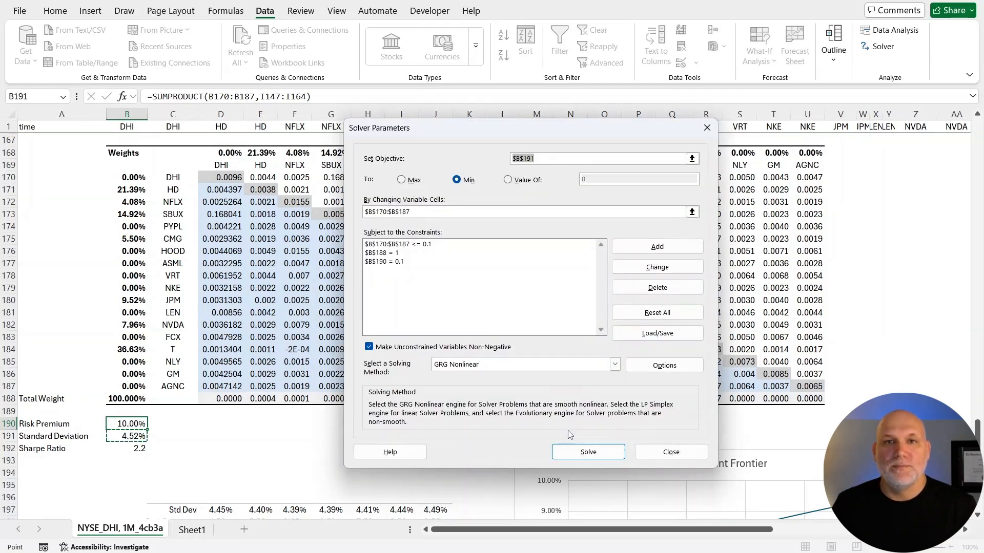
Solve with the 0.1 cap on individual weights, keep the solution and check the standard deviation and risk premium in B190:B191.
left_click(587, 453)
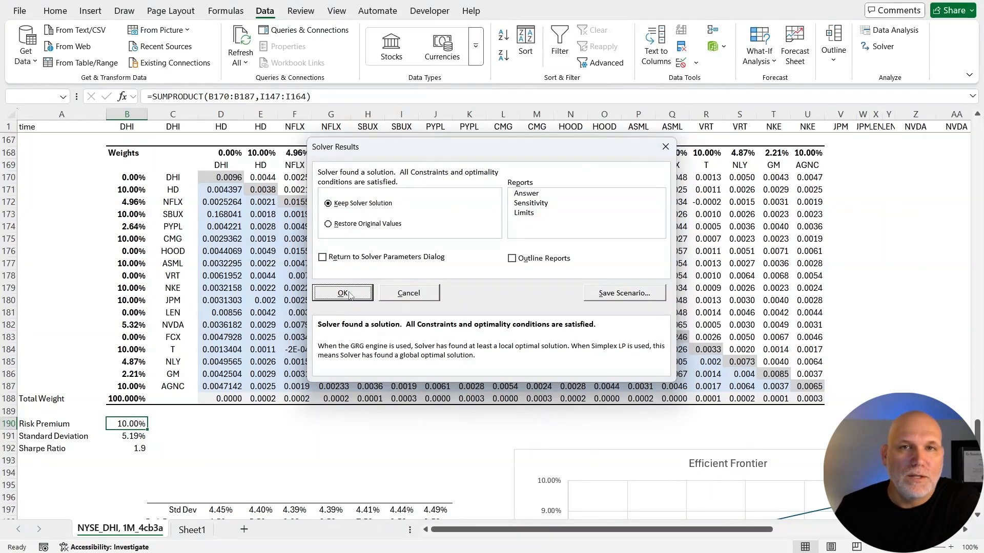
left_click(342, 293)
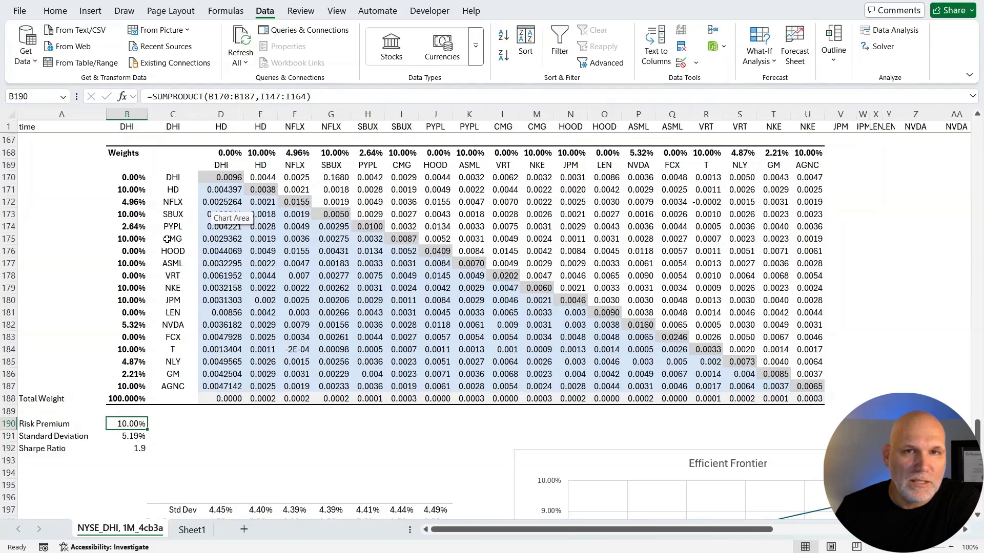
left_click(127, 437)
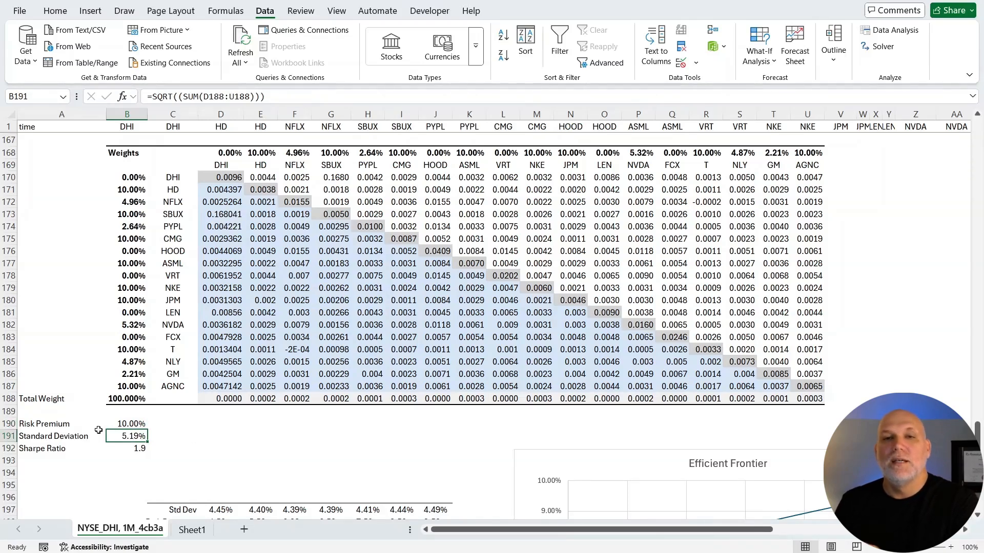
left_click(129, 425)
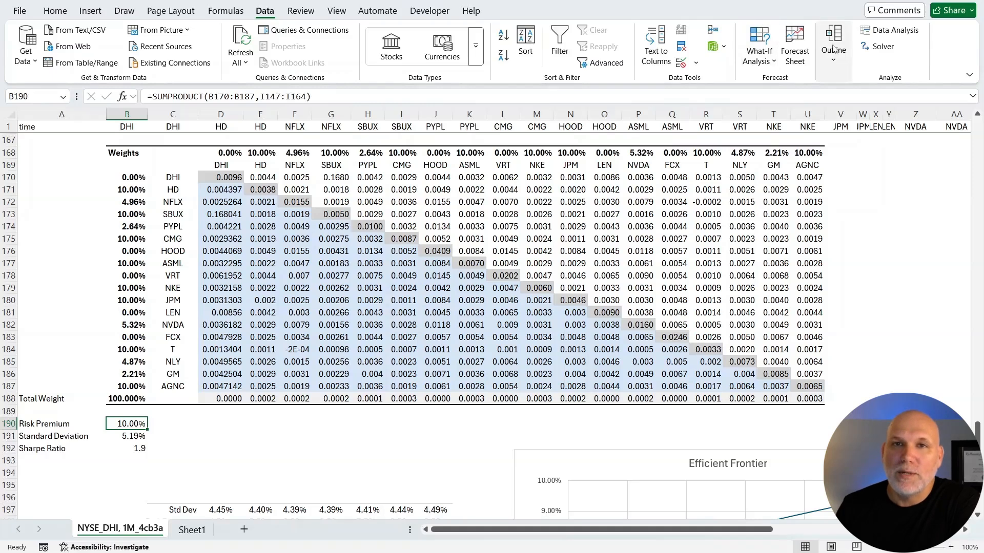
Delete the B190 = 0.1 risk premium constraint from Solver, solve for the minimum standard deviation and keep the solution.
left_click(880, 46)
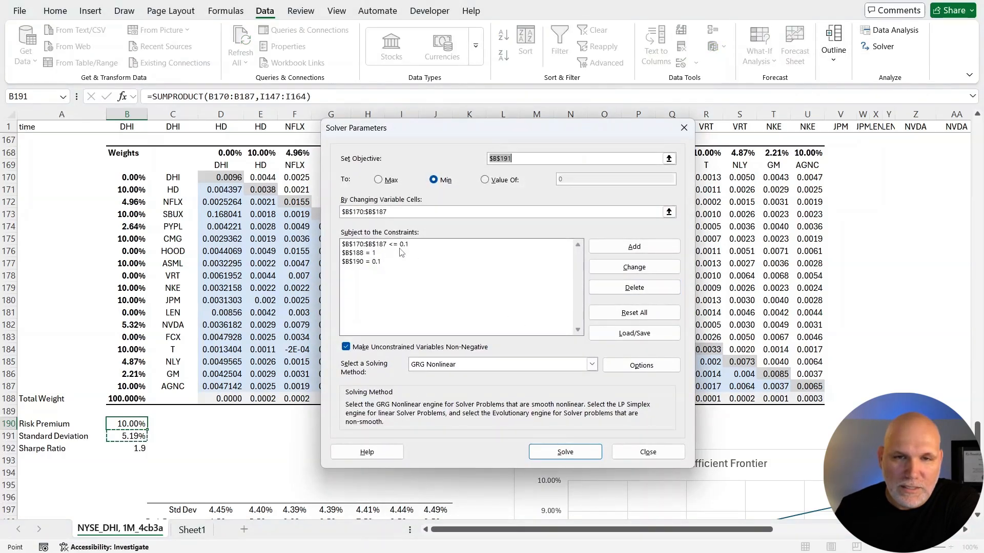
left_click(395, 246)
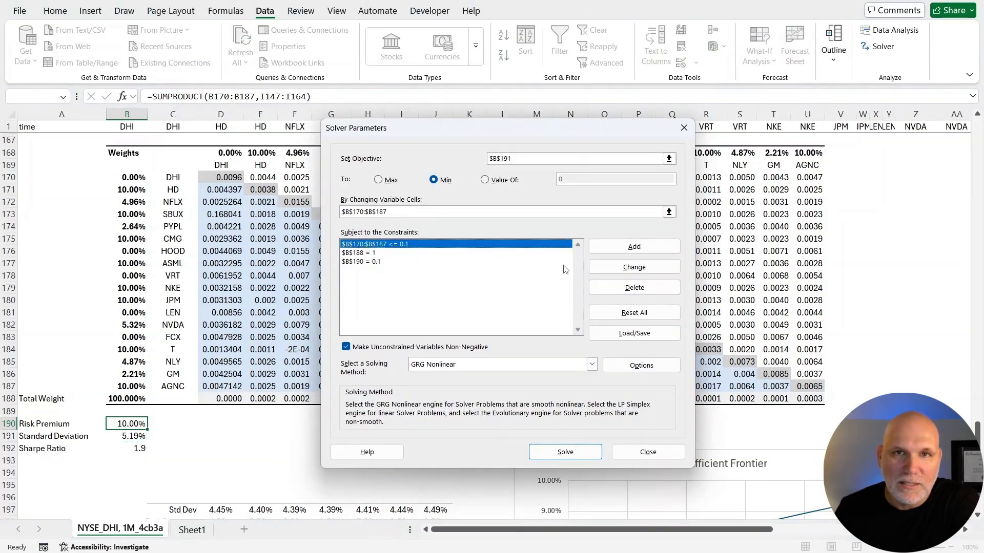
left_click(385, 262)
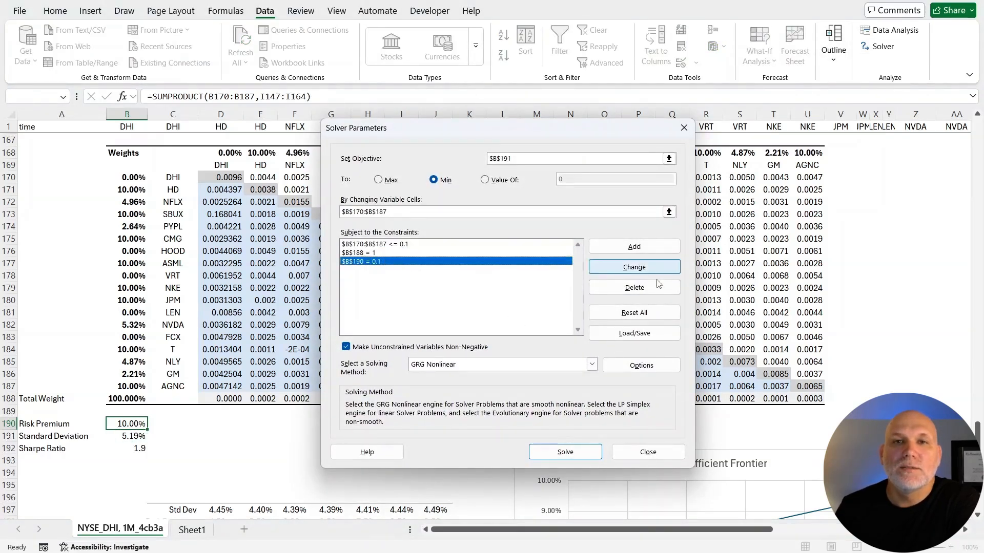
left_click(634, 288)
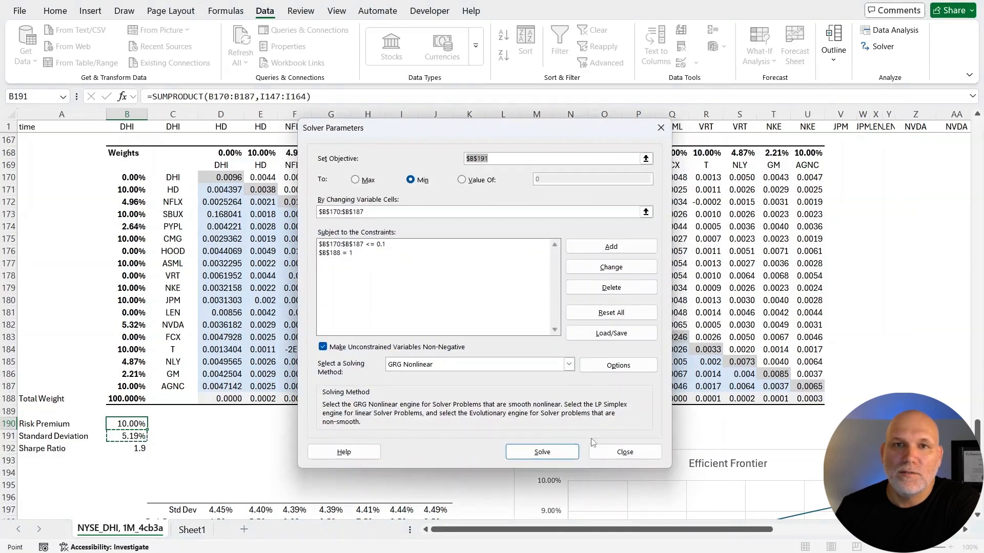
left_click(564, 449)
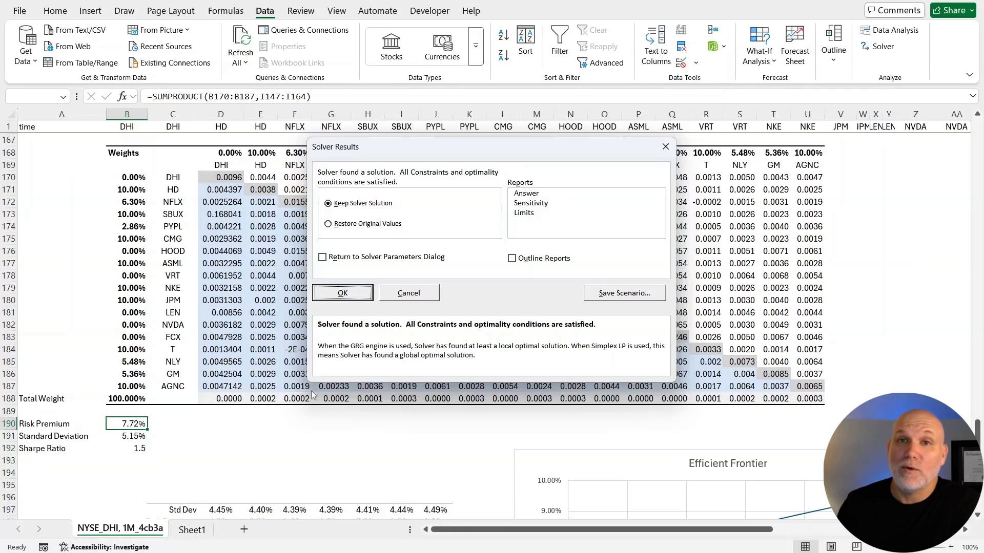
left_click(343, 293)
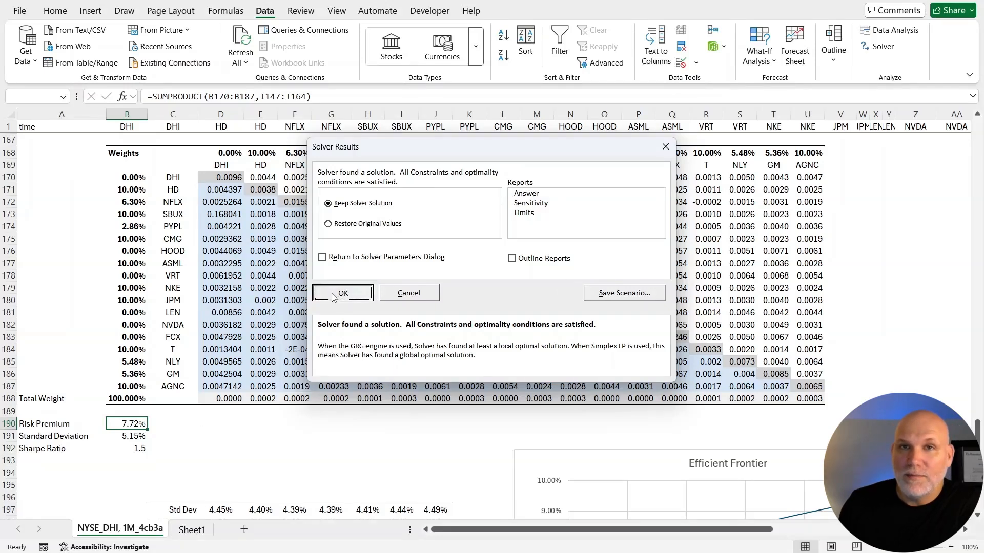
Add a Solver constraint requiring each weight in B170:B187 to be at least .02, solve again and keep the solution.
left_click(881, 48)
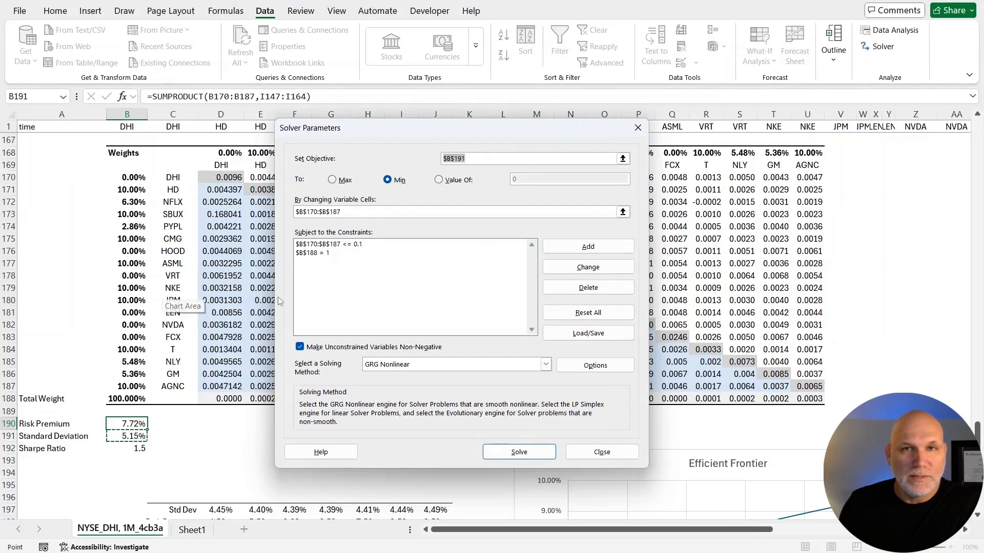
left_click(588, 248)
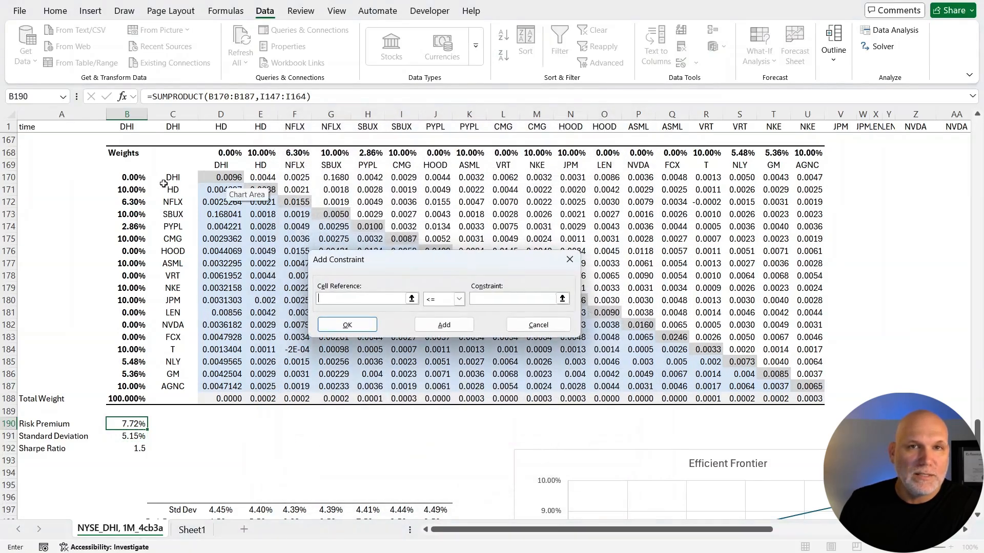
left_click_drag(135, 178, 134, 388)
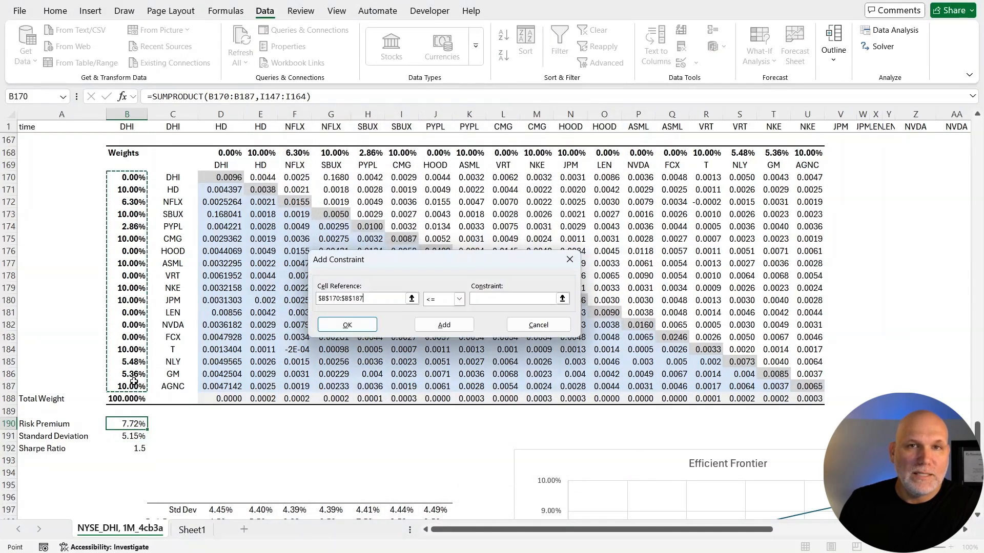
left_click(459, 299)
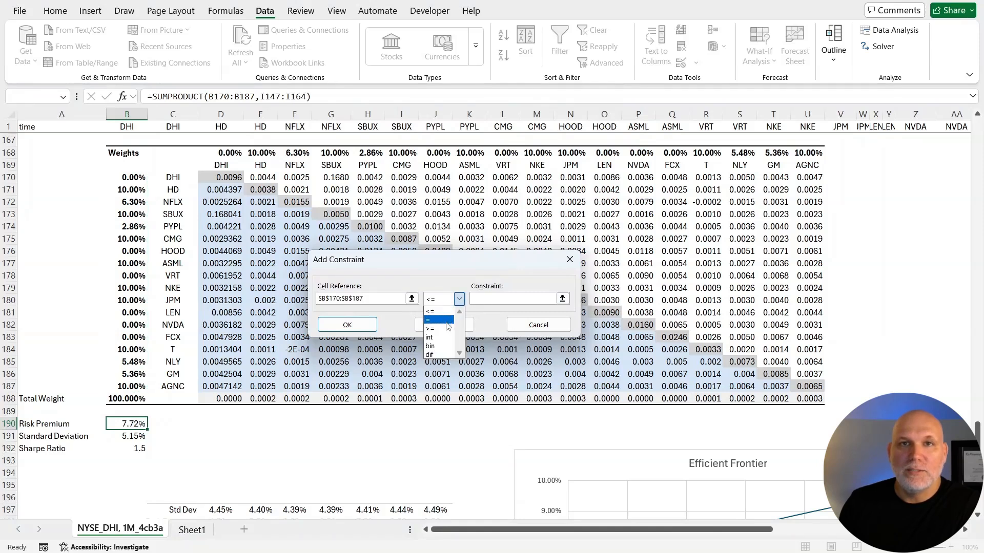
left_click(446, 329)
left_click(502, 301)
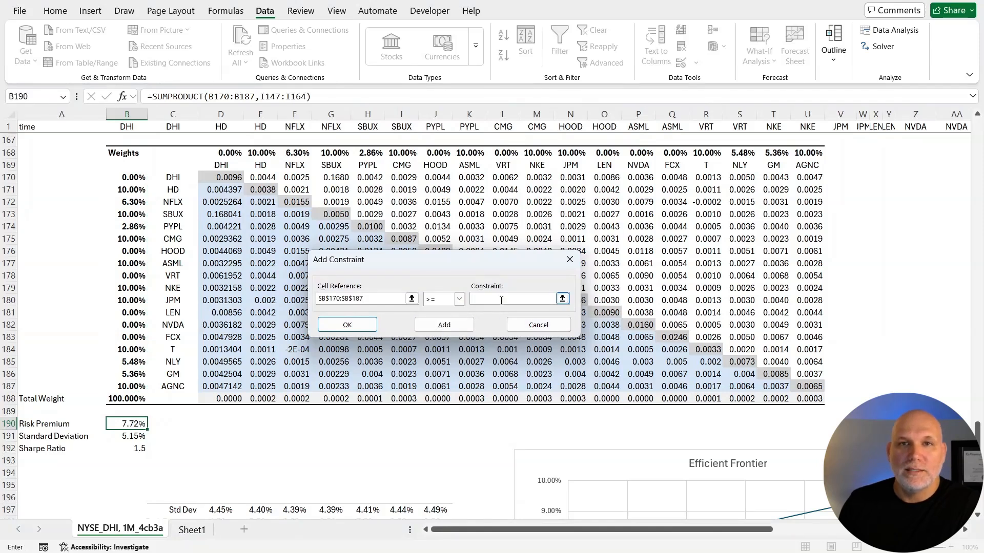
type(".02")
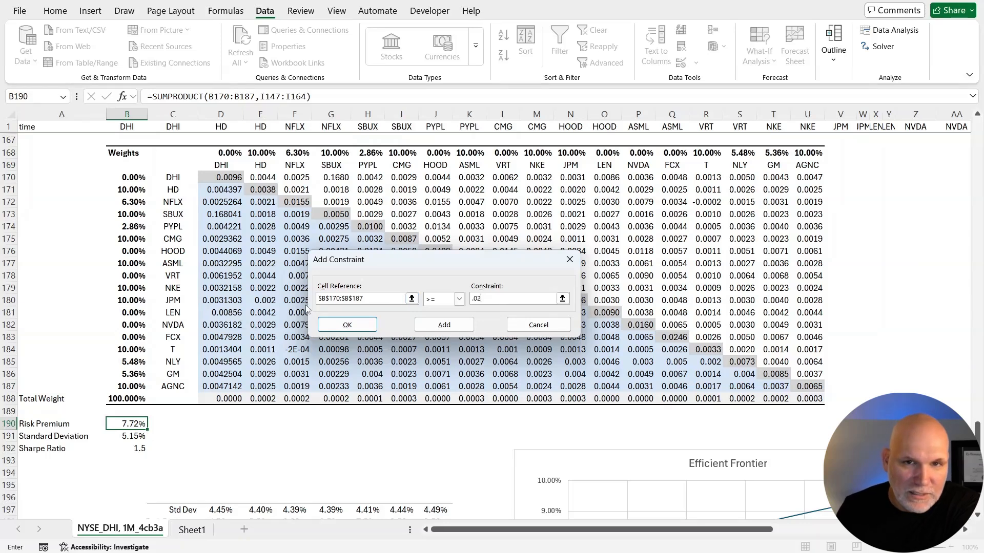
left_click(343, 326)
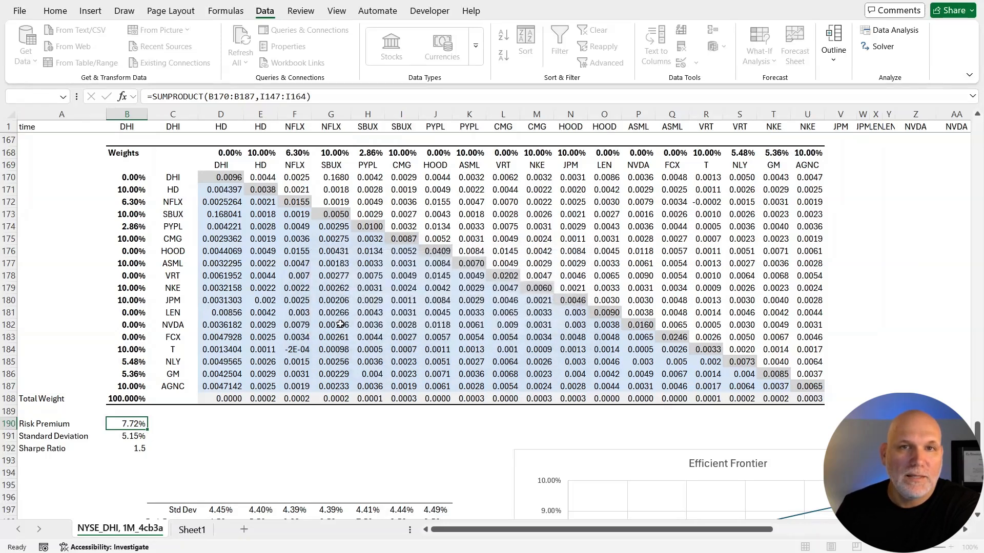
left_click(472, 451)
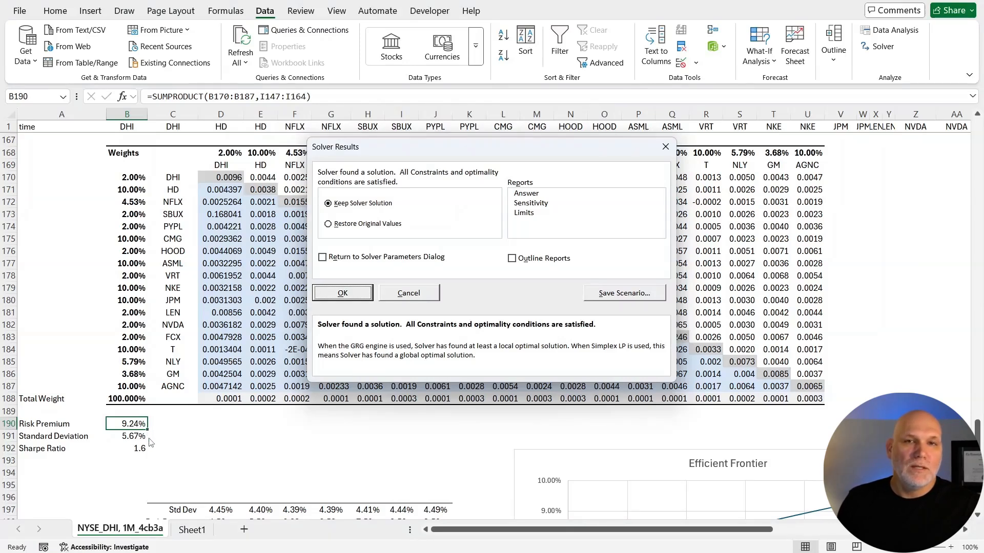
left_click(342, 293)
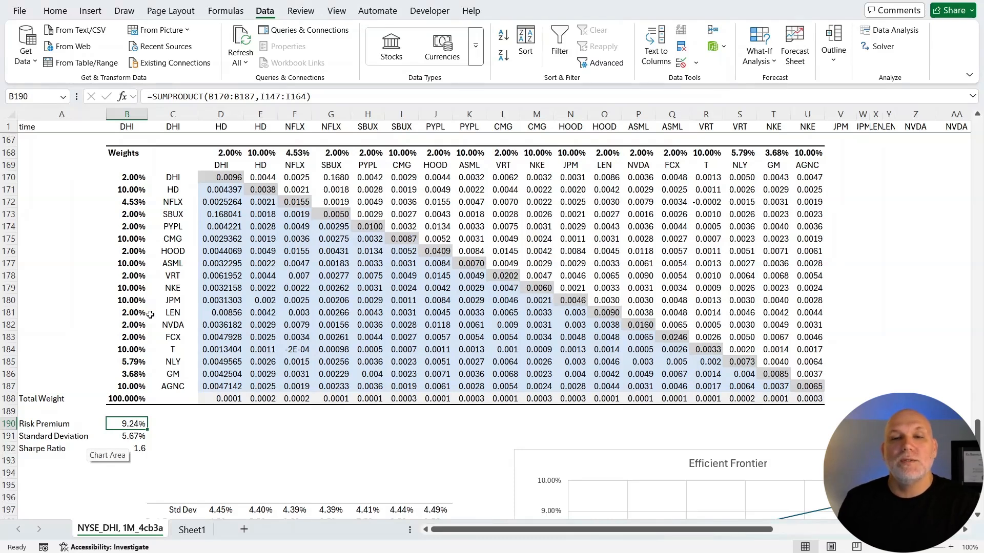
Review the solved weights in B170:B187 and compare the portfolio's risk premium and standard deviation with the Efficient Frontier chart.
scroll(158, 429, "down", 1)
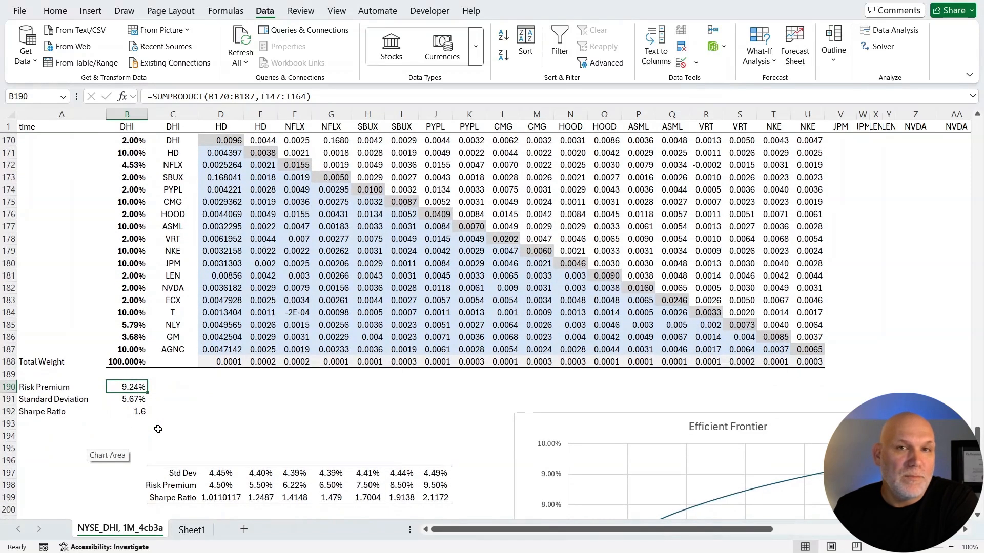
scroll(158, 428, "up", 1)
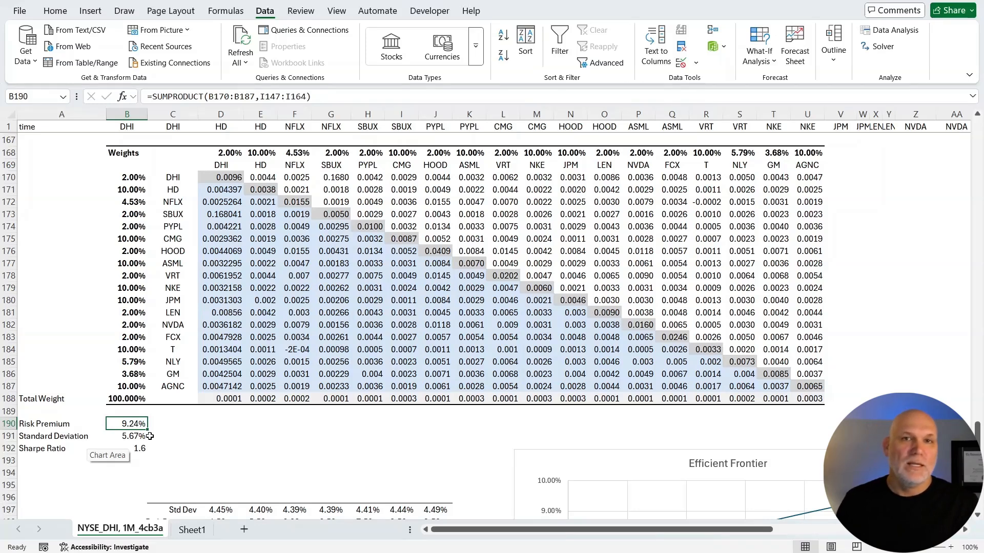
left_click_drag(128, 178, 132, 388)
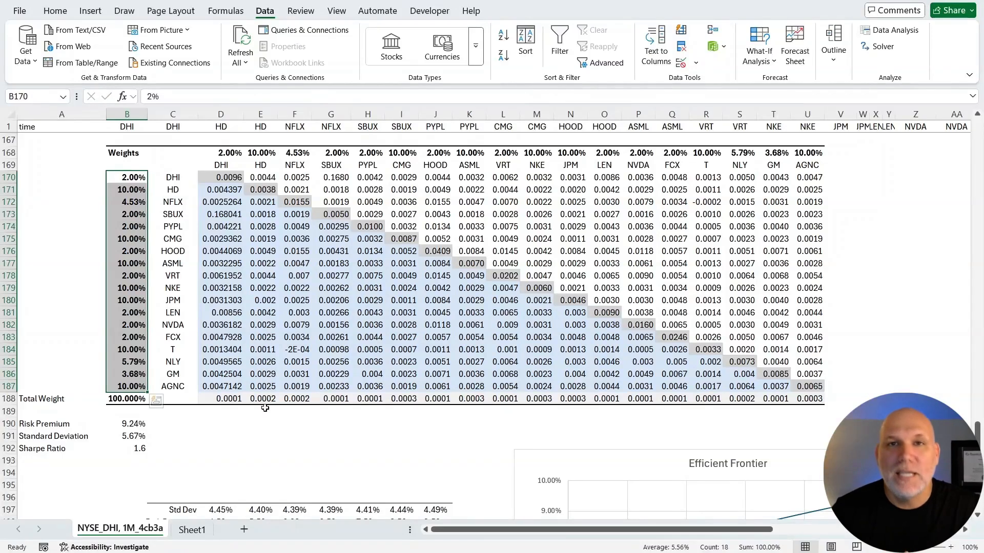
scroll(265, 409, "up", 2)
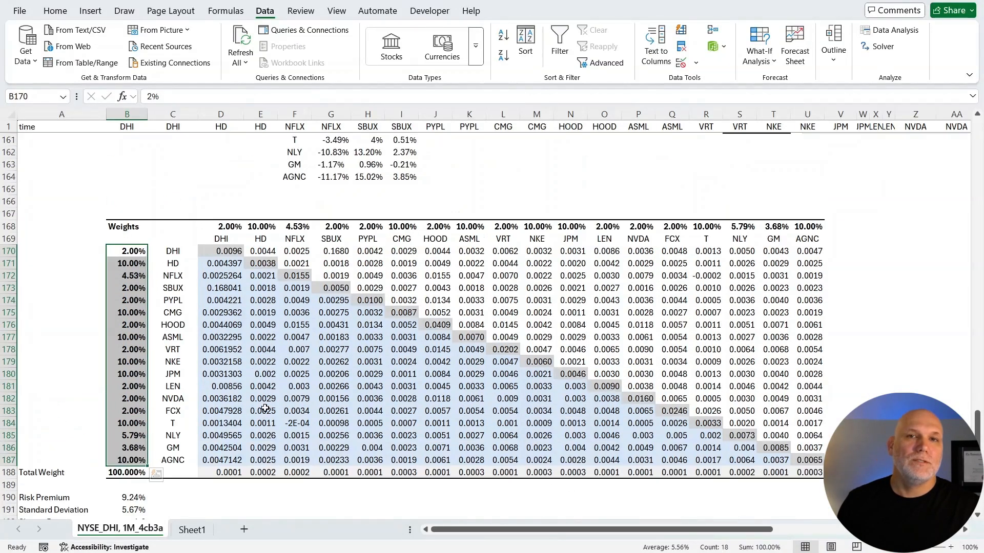
scroll(265, 408, "down", 1)
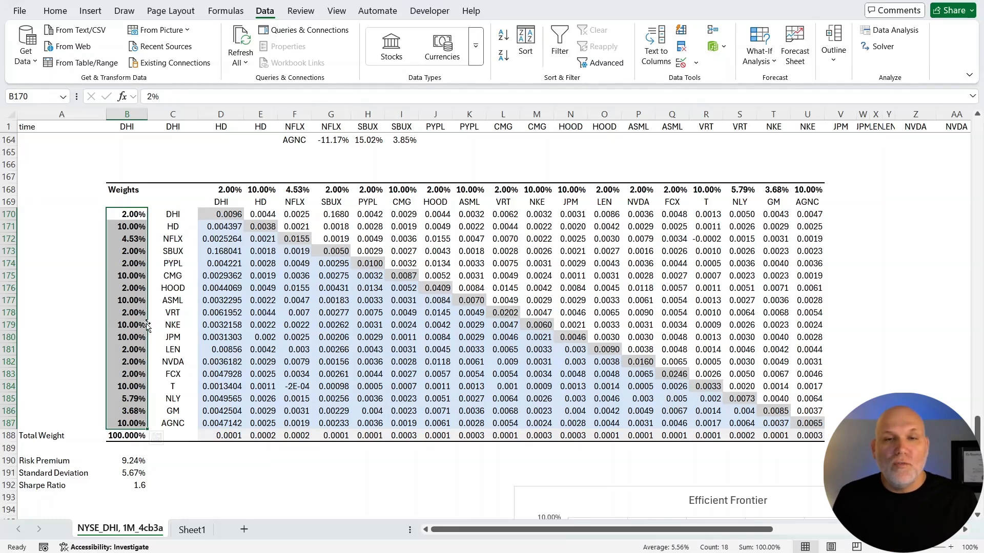
scroll(564, 314, "down", 6)
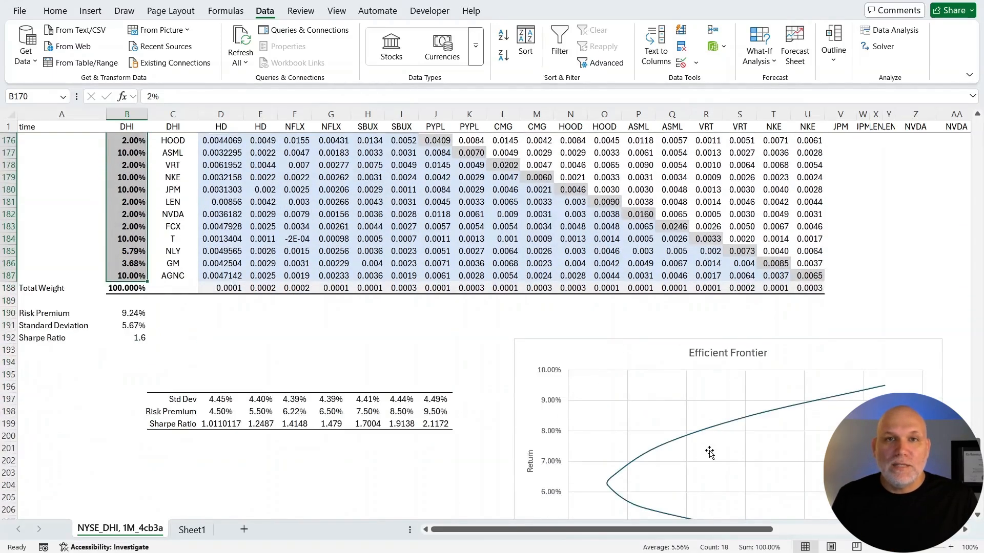
scroll(708, 450, "down", 1)
scroll(707, 450, "down", 1)
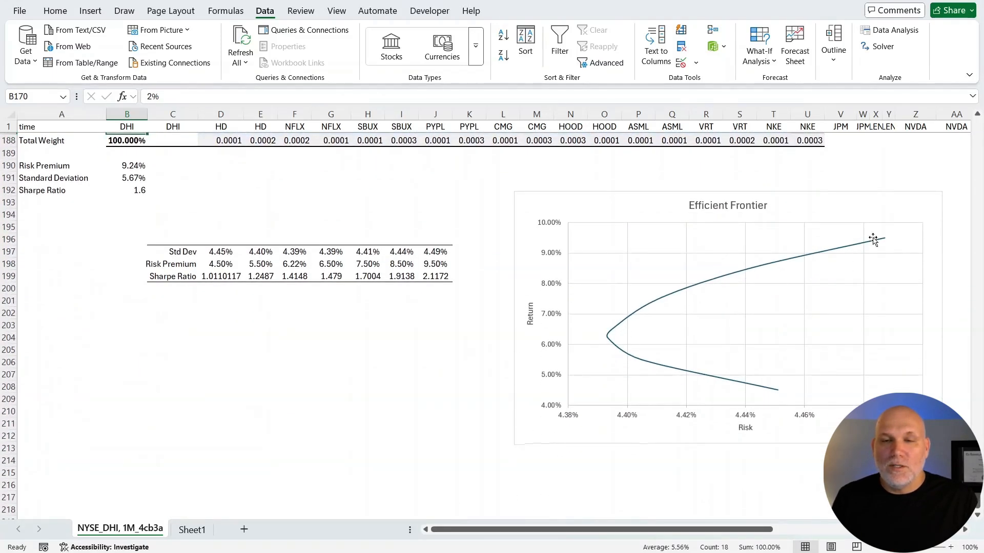
Delete the AT&T Distribution chart beside the bin and frequency table.
scroll(614, 351, "up", 17)
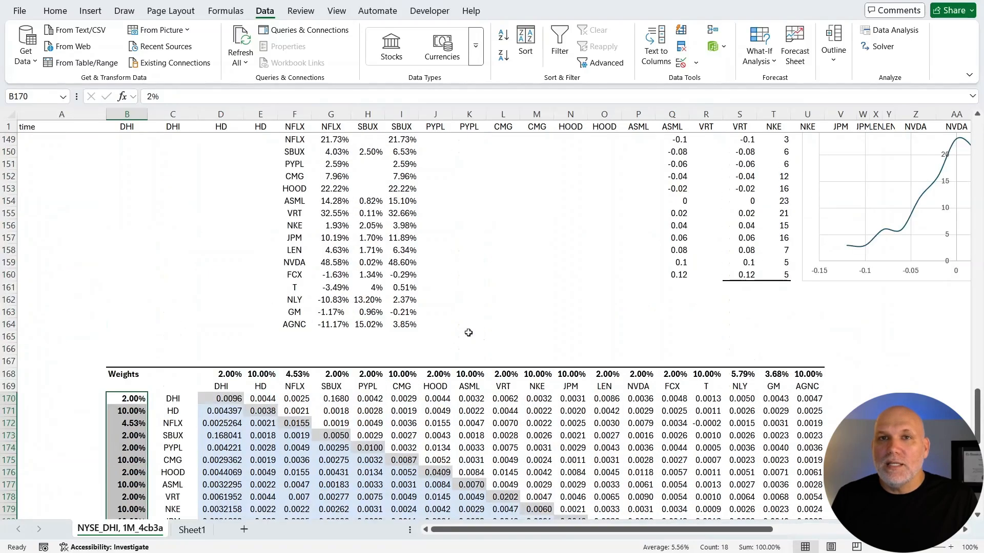
left_click_drag(643, 531, 763, 528)
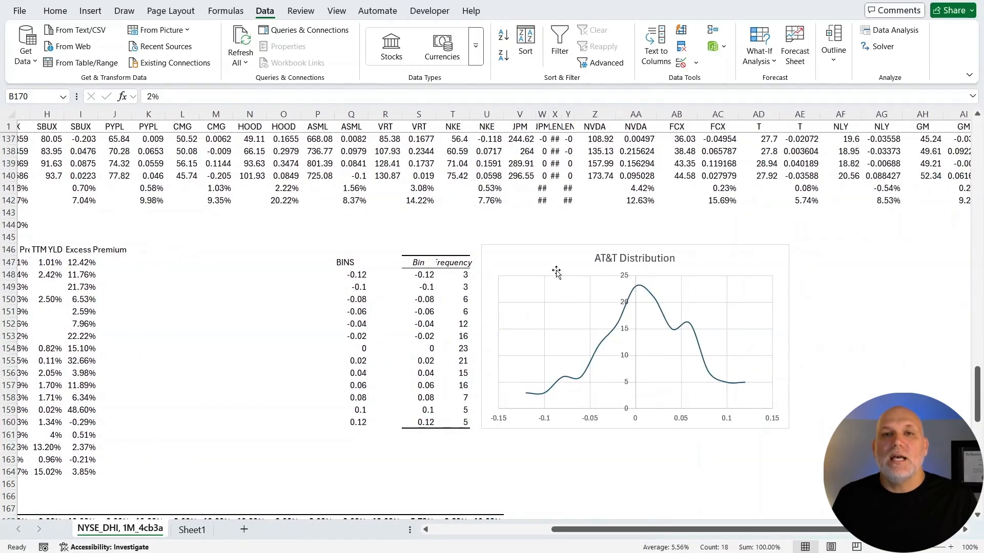
left_click(529, 260)
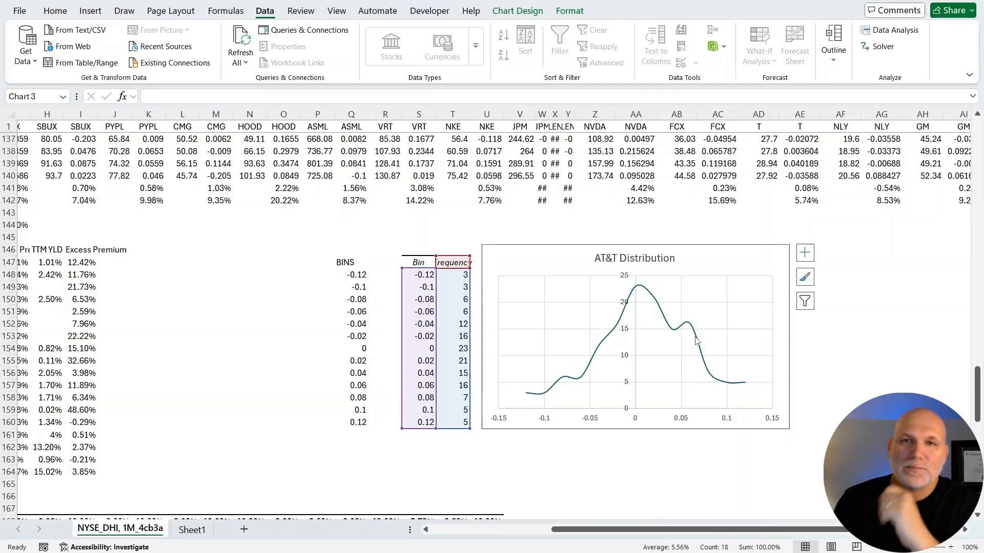
mouse_move(695, 341)
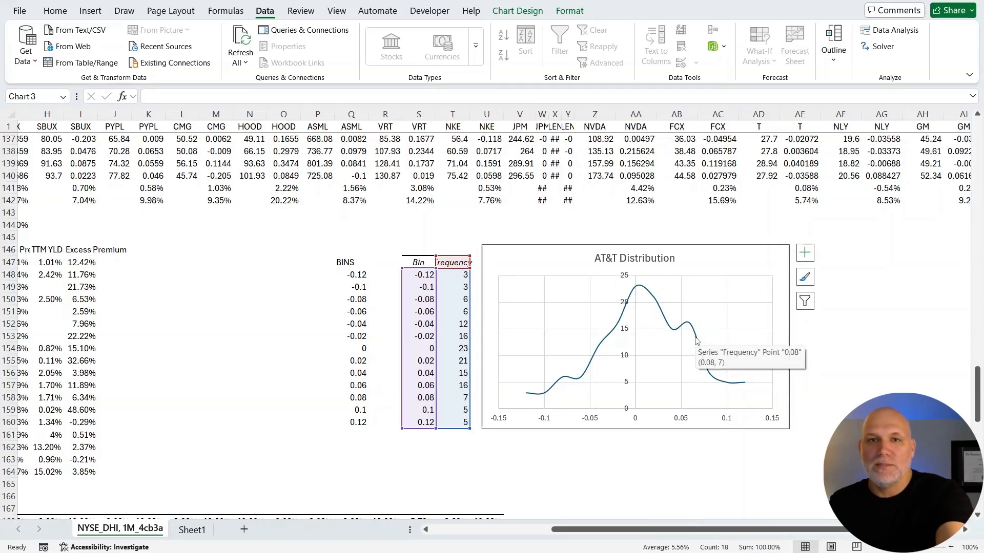
key("Delete")
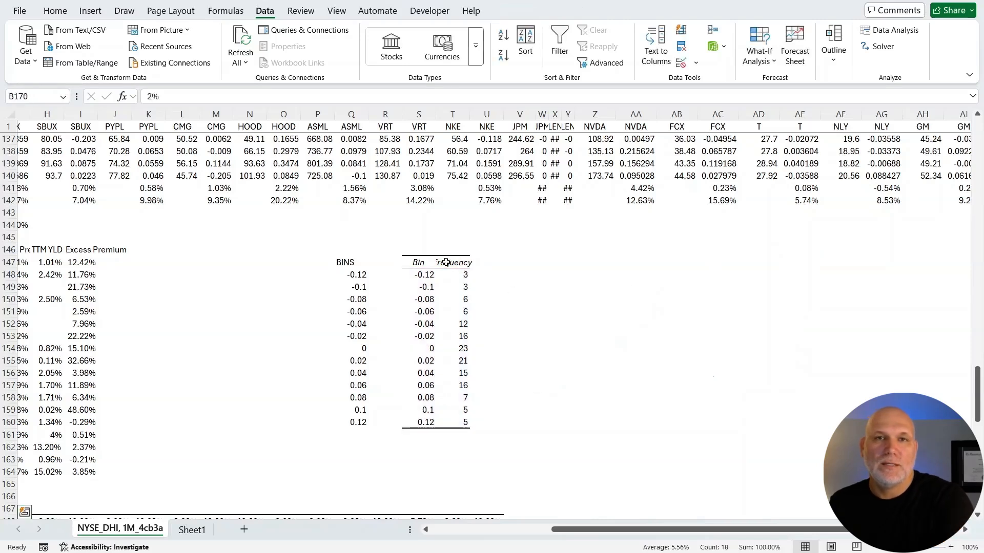
Clear the contents of the old Bin and Frequency output table within R146:V163.
left_click(416, 250)
left_click_drag(408, 245, 564, 435)
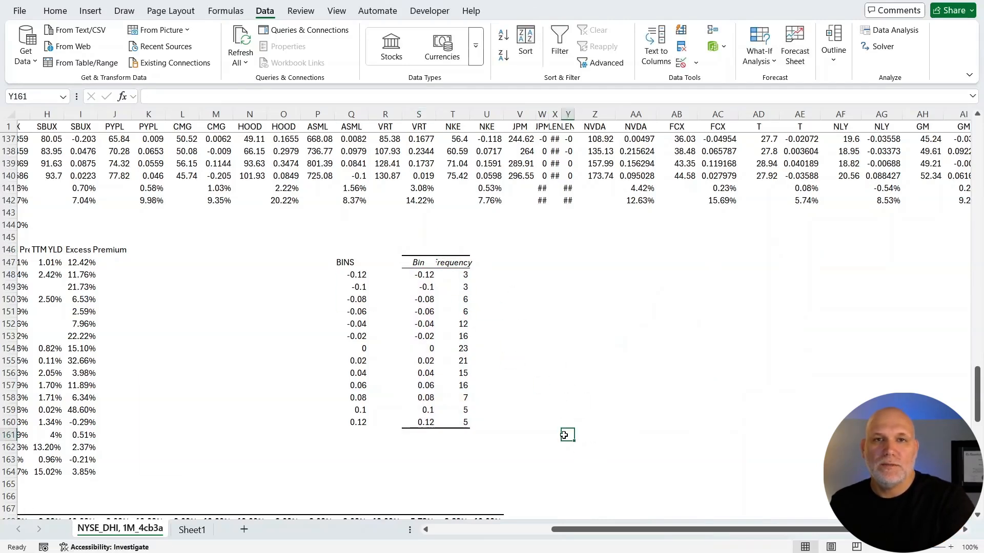
left_click_drag(384, 249, 517, 460)
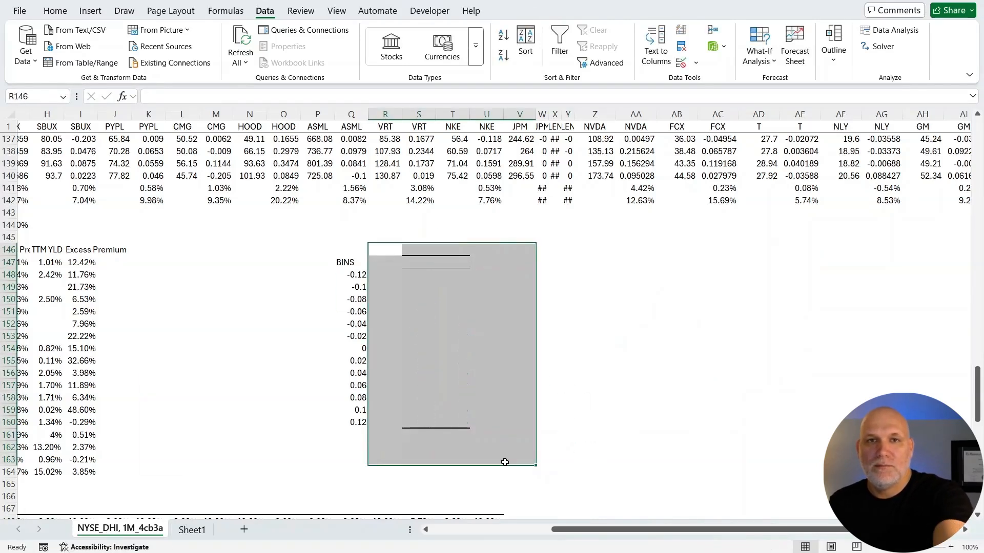
left_click(636, 337)
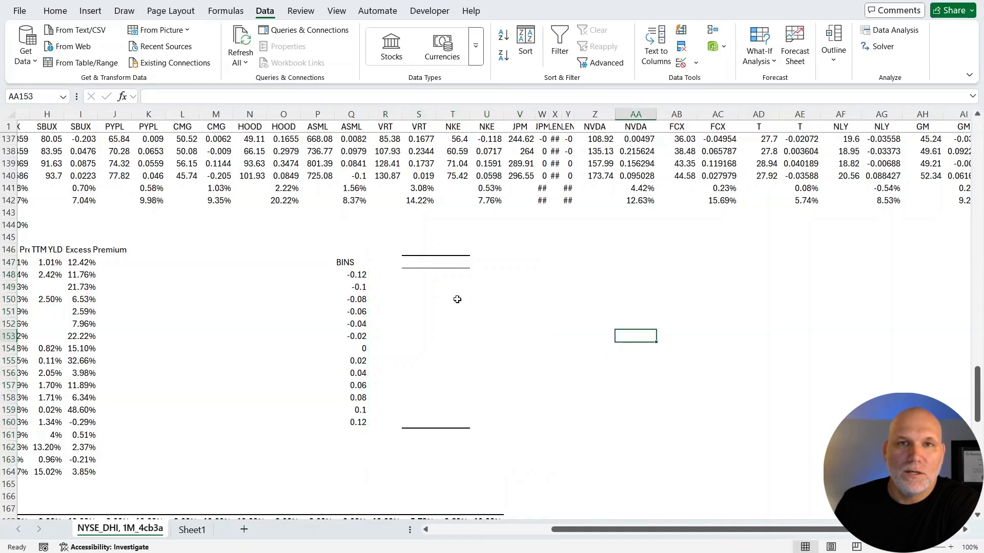
Set the first value under BINS, in cell Q148, to -0.3.
left_click(353, 276)
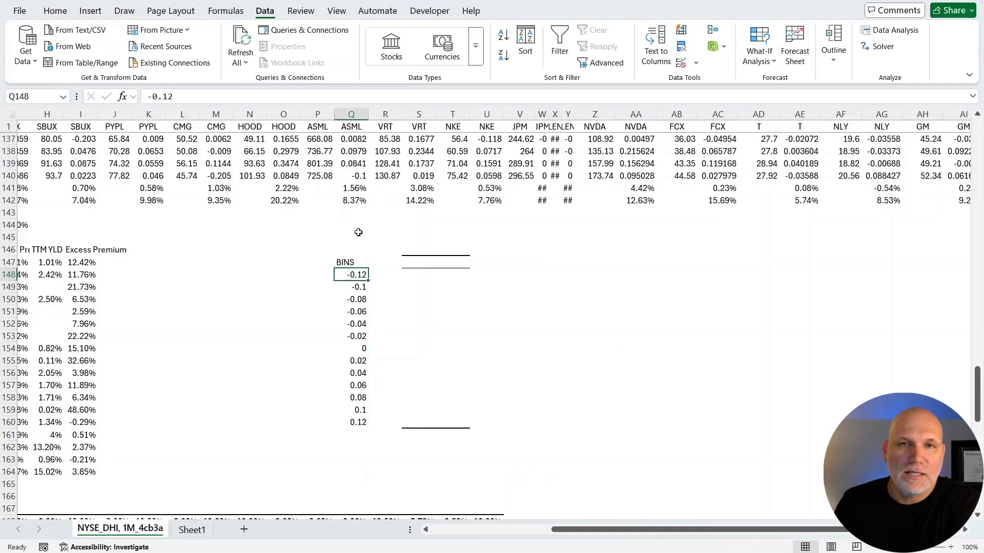
left_click_drag(176, 98, 163, 97)
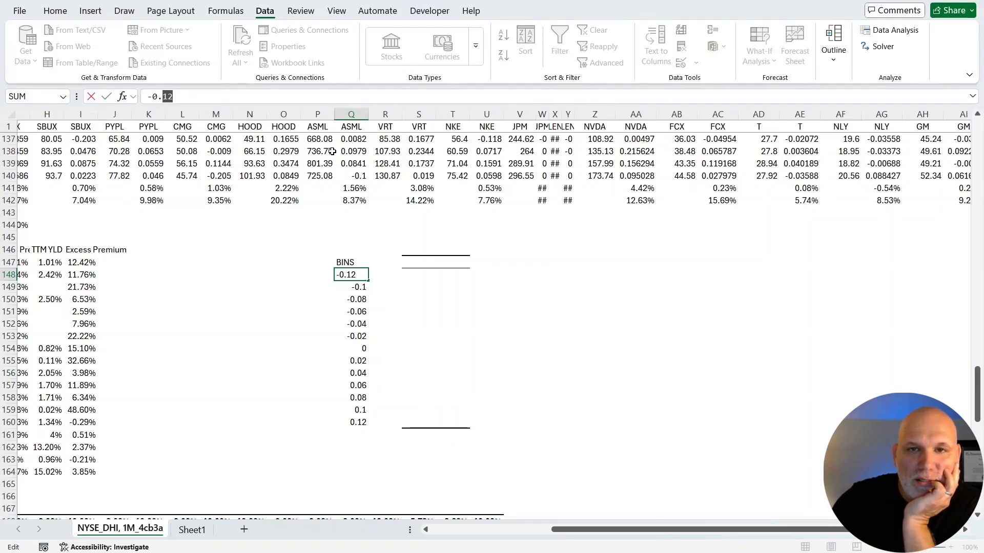
type(".")
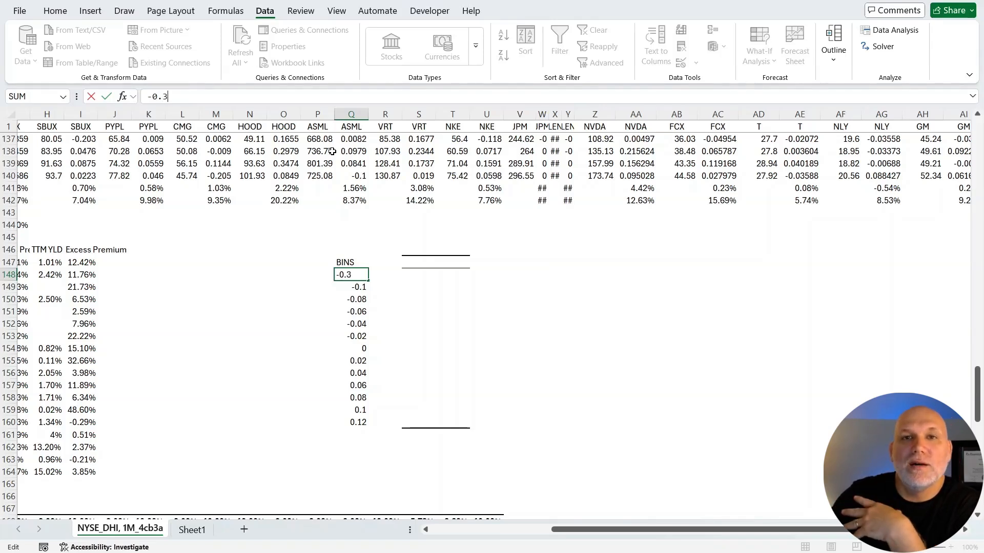
type("3")
key("Return")
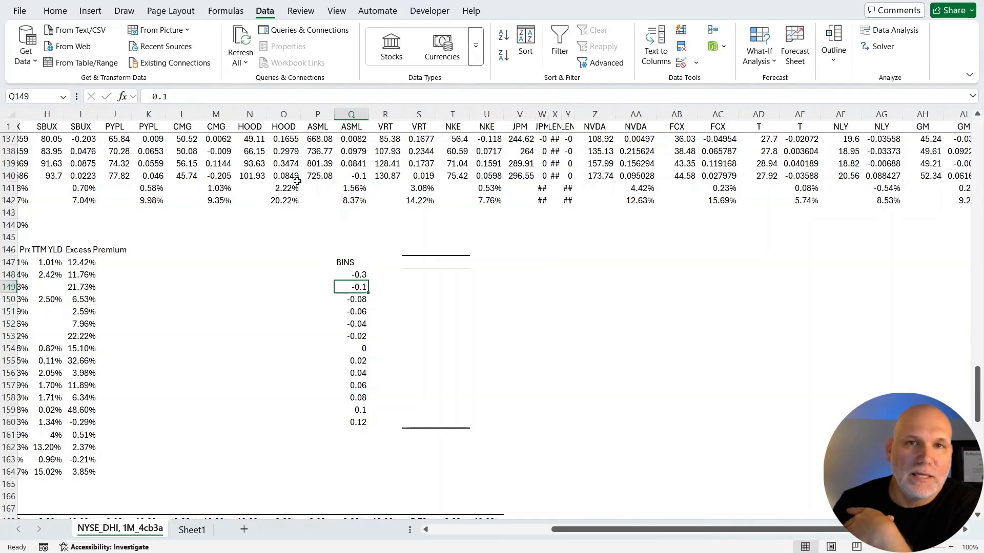
Set the second value under BINS, in cell Q149, to -0.27.
left_click(177, 98)
left_click_drag(178, 99, 164, 98)
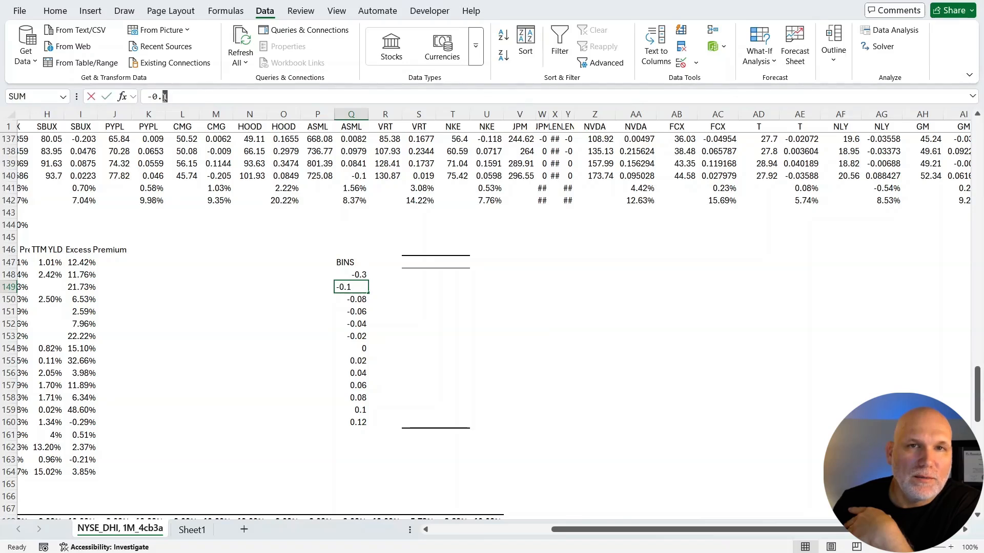
type("27")
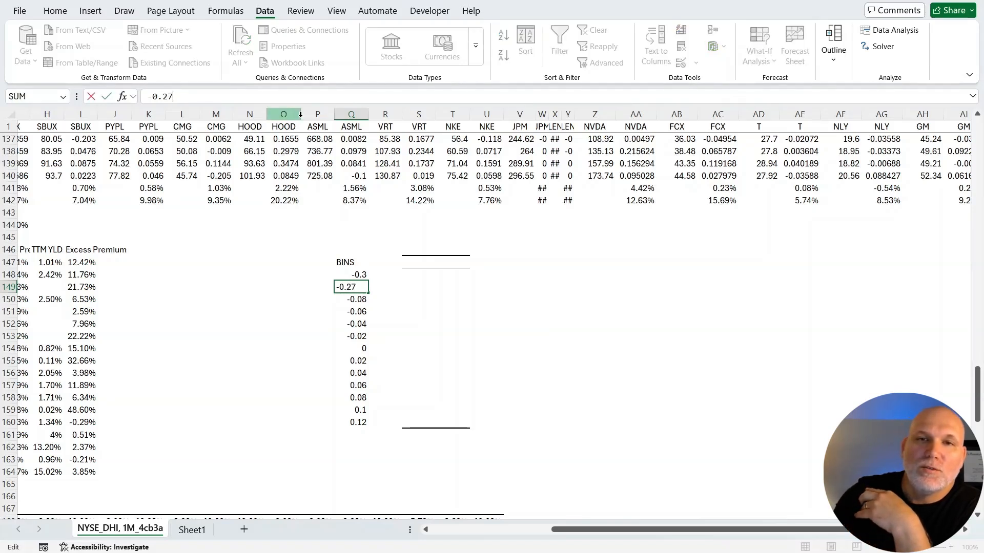
key("Return")
Set cell Q149 to -0.25 and fill the bin series down to 0.3 in Q160 in steps of 0.05.
key("Up")
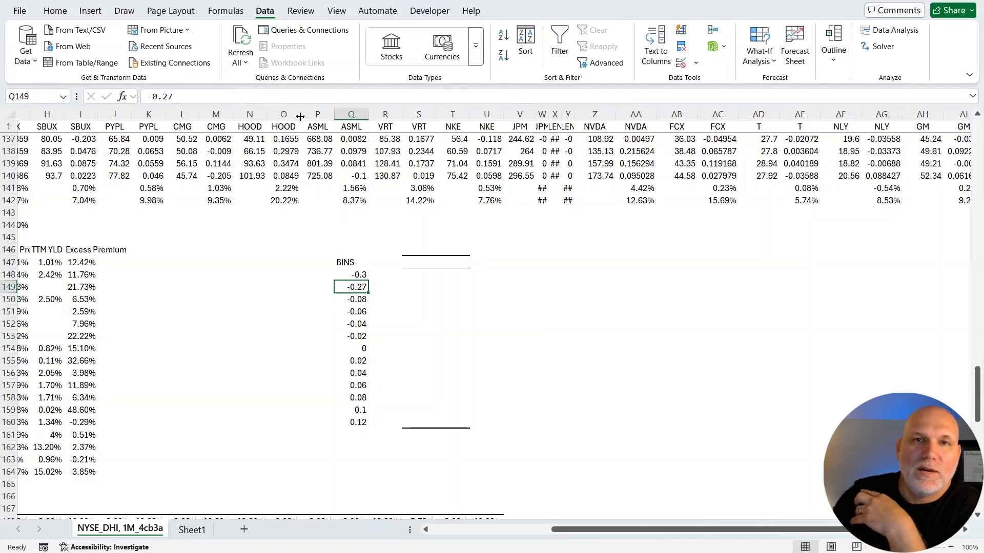
type("-0.25")
key("Return")
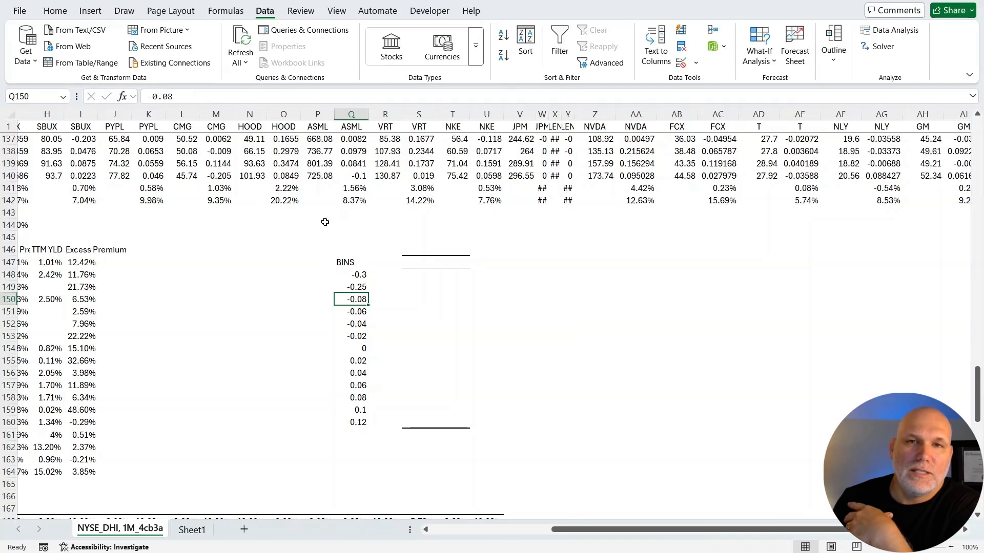
left_click_drag(362, 275, 369, 428)
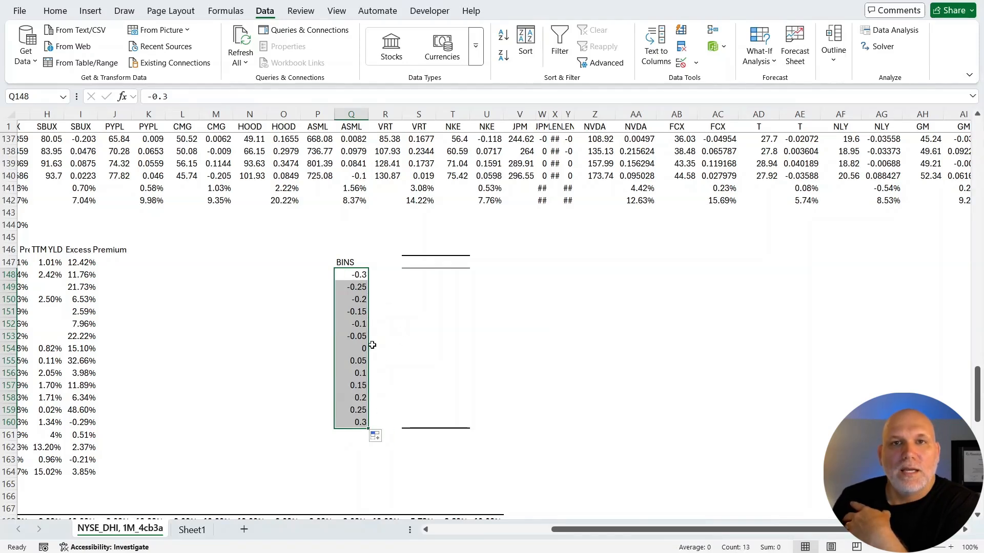
Start a Histogram analysis with the NVDA returns in AA3:AA140 as the input range.
left_click(454, 309)
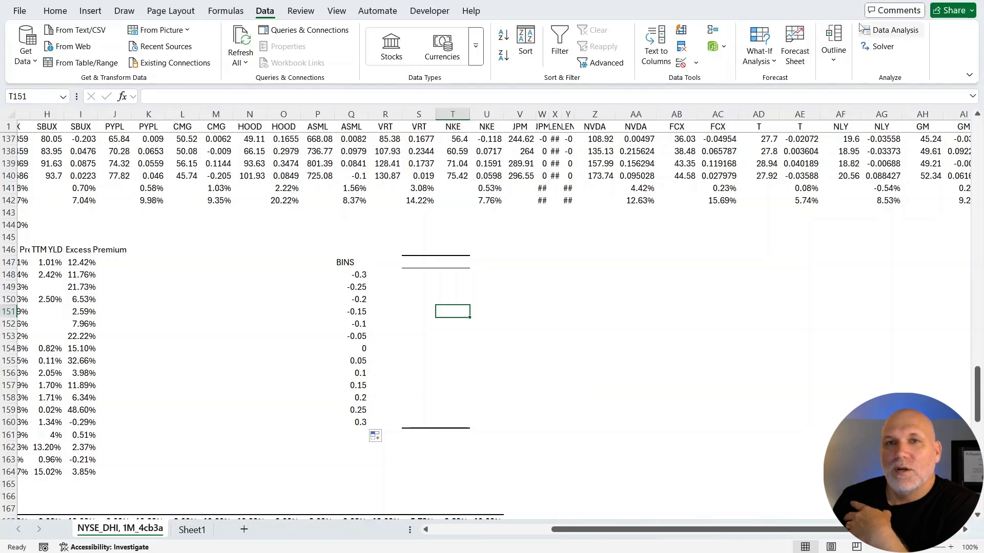
left_click(894, 30)
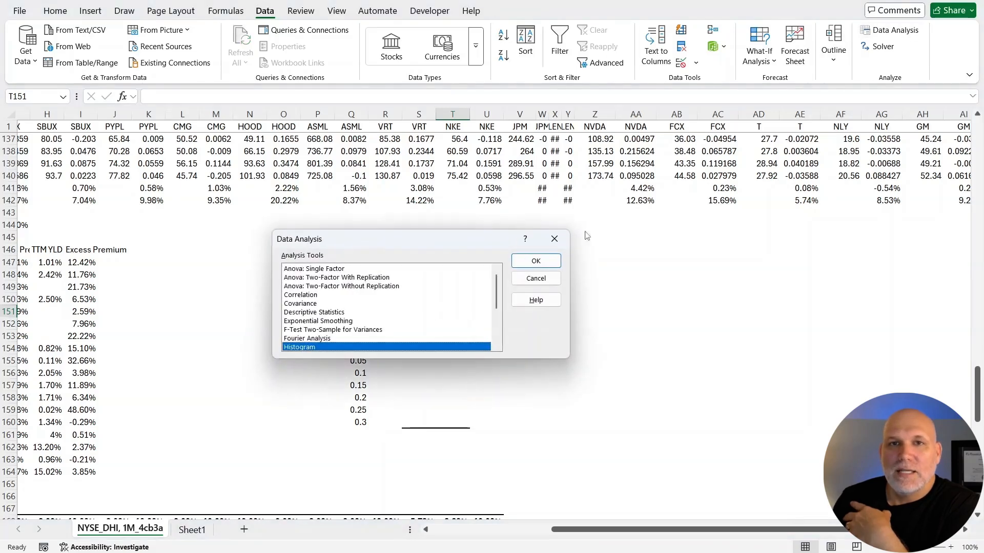
left_click(536, 261)
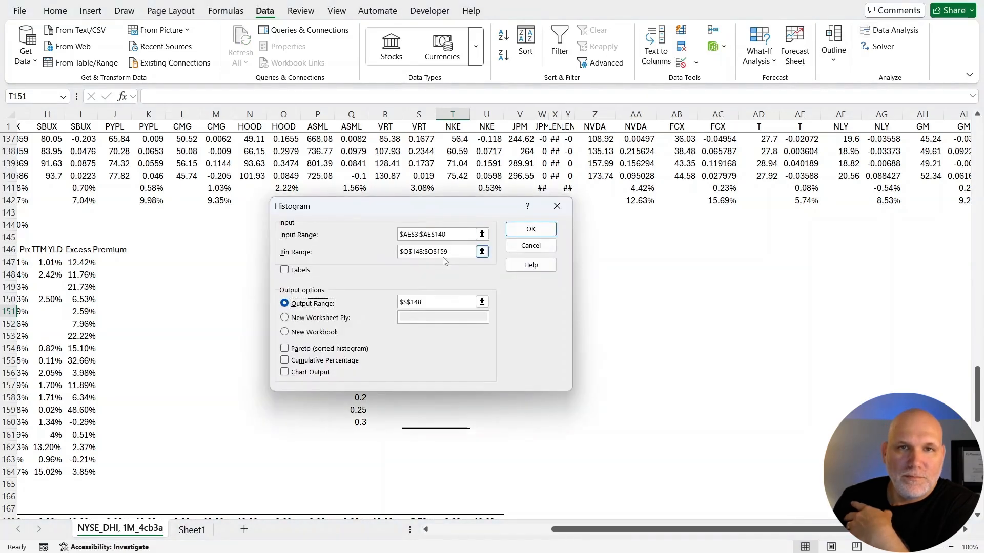
left_click(481, 234)
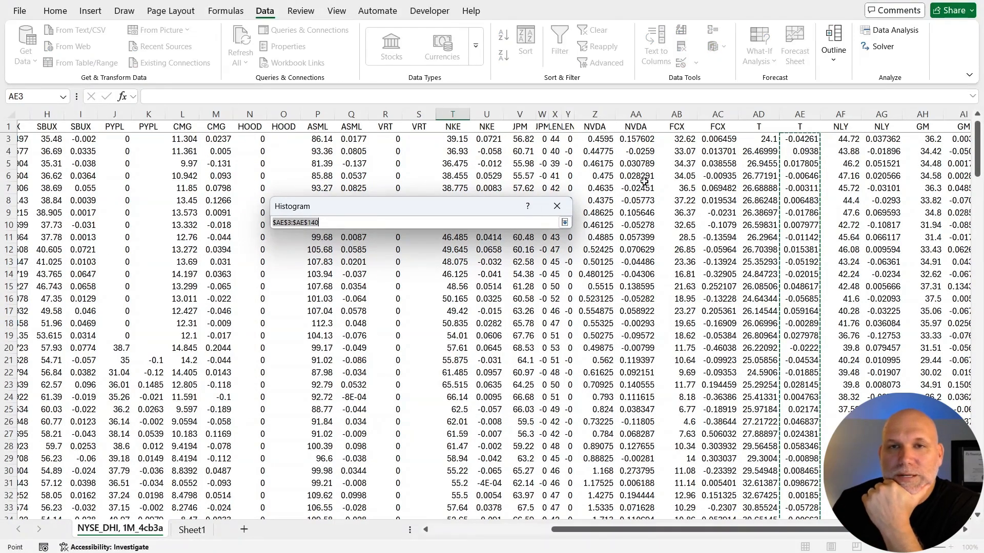
scroll(644, 182, "up", 1)
left_click_drag(643, 154, 646, 472)
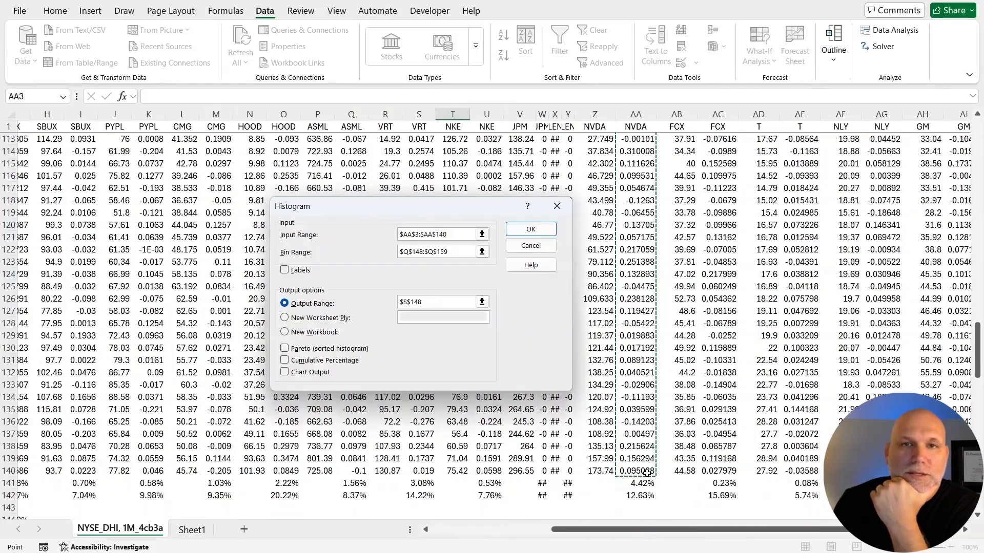
Set the histogram's bin range to Q148:Q160 and generate the frequency table at S148.
left_click(482, 252)
left_click_drag(360, 303, 361, 449)
left_click(564, 223)
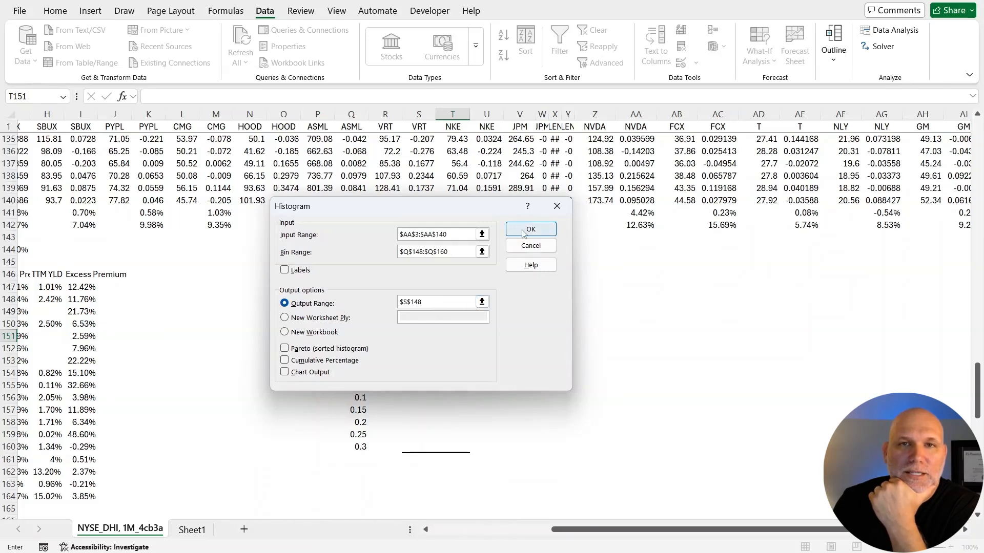
left_click(530, 230)
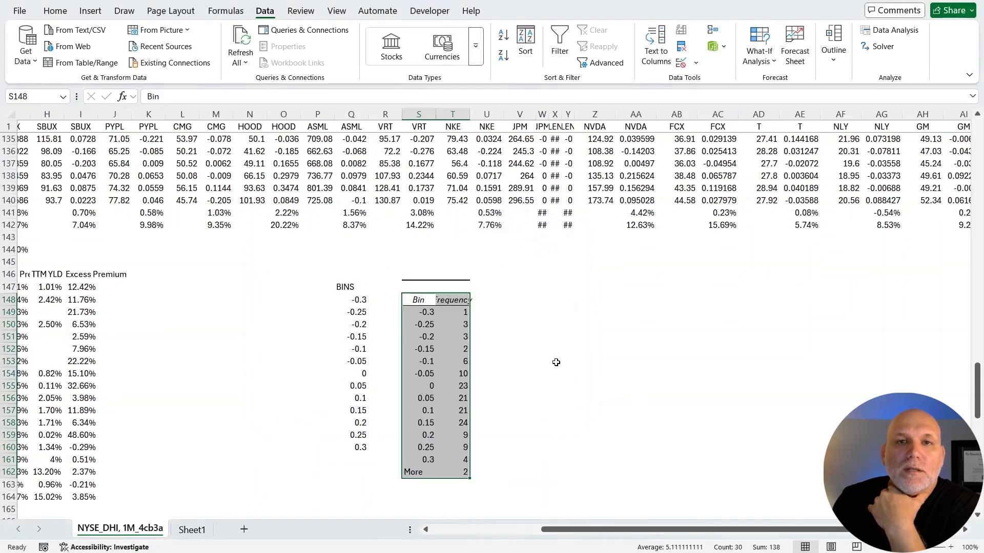
left_click(552, 357)
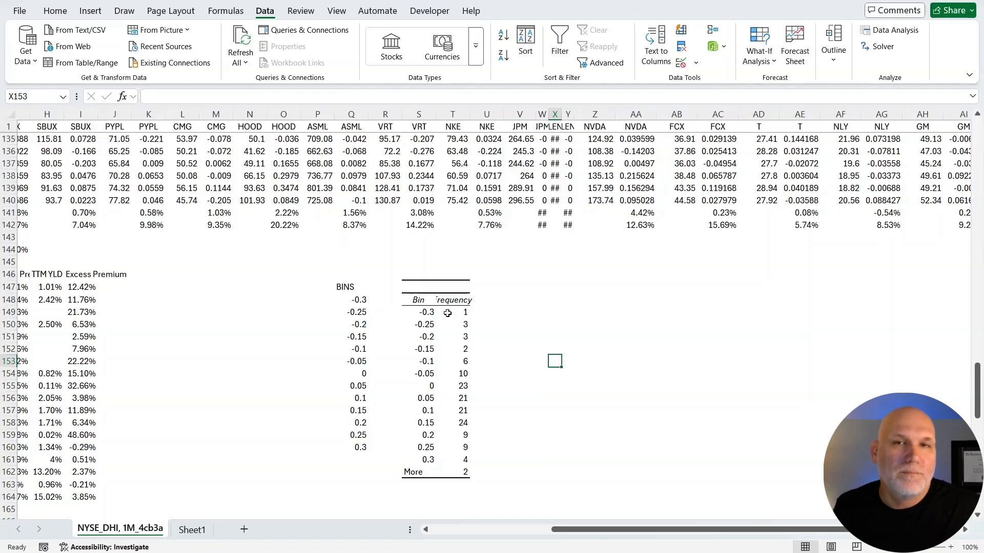
Apply the green-yellow-red color scale to the whole NVDA returns column AA.
scroll(447, 313, "up", 1)
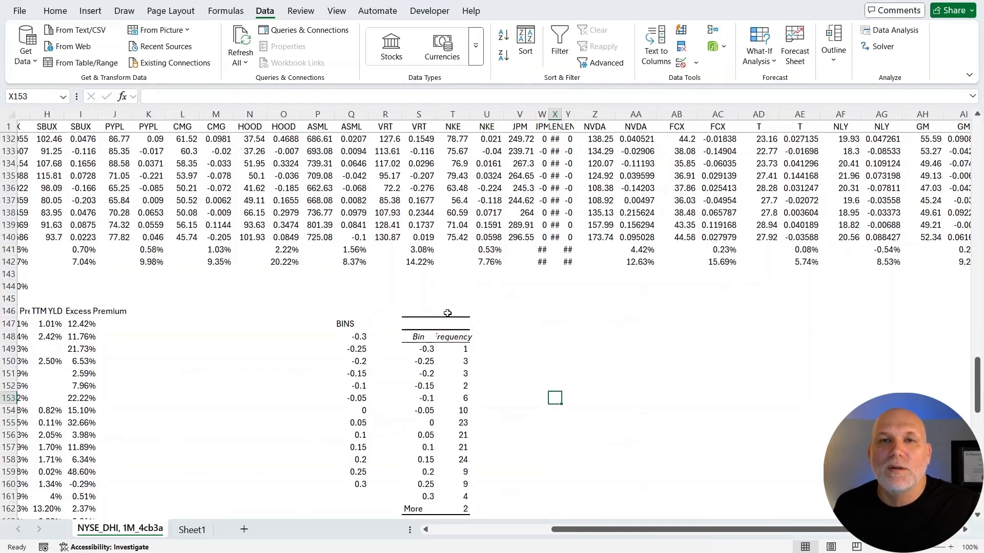
scroll(622, 292, "up", 1)
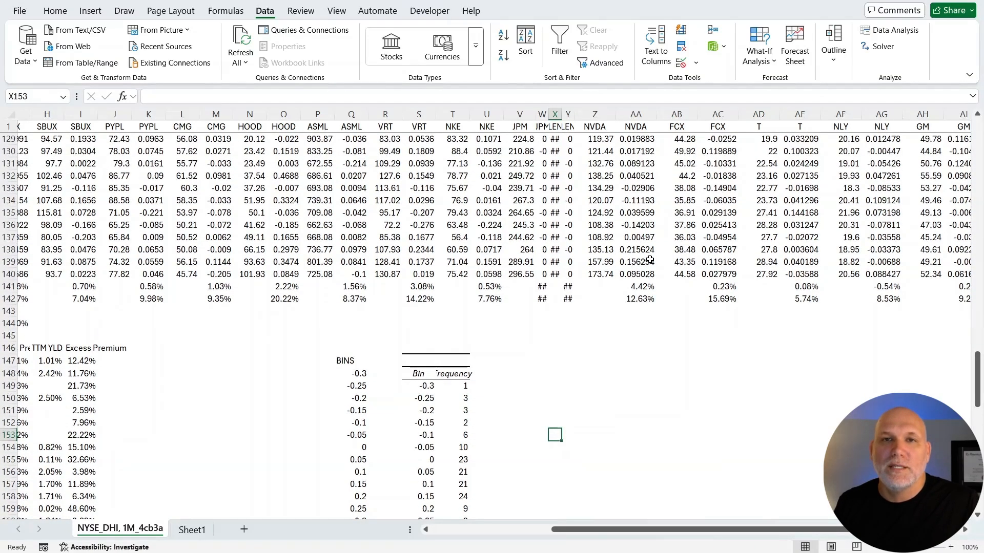
scroll(649, 261, "up", 3)
scroll(649, 260, "up", 20)
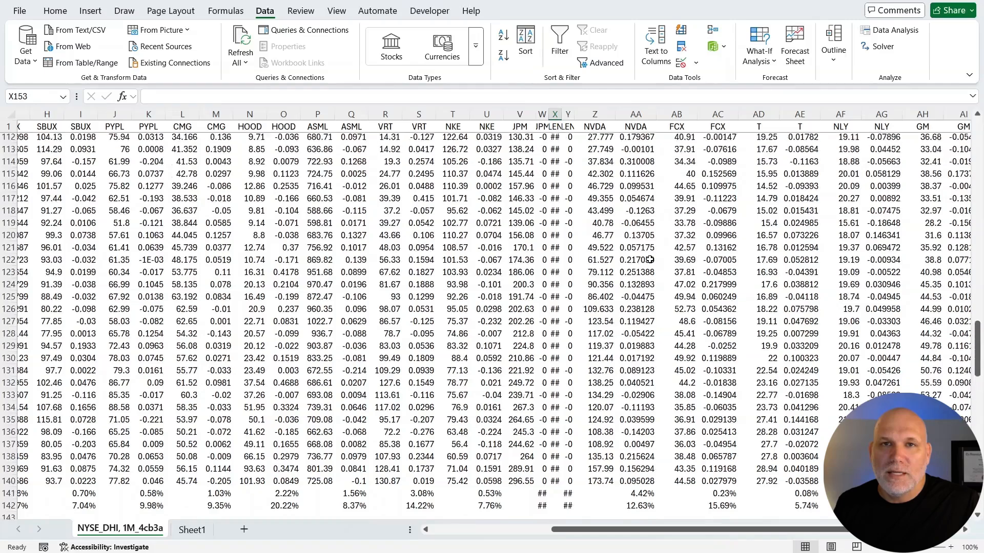
left_click(635, 114)
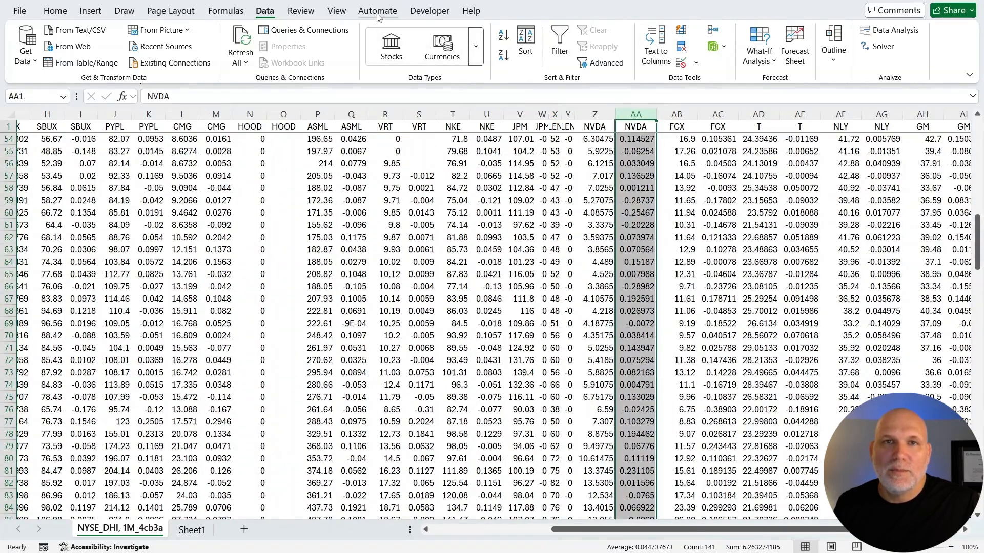
left_click(55, 11)
left_click(549, 51)
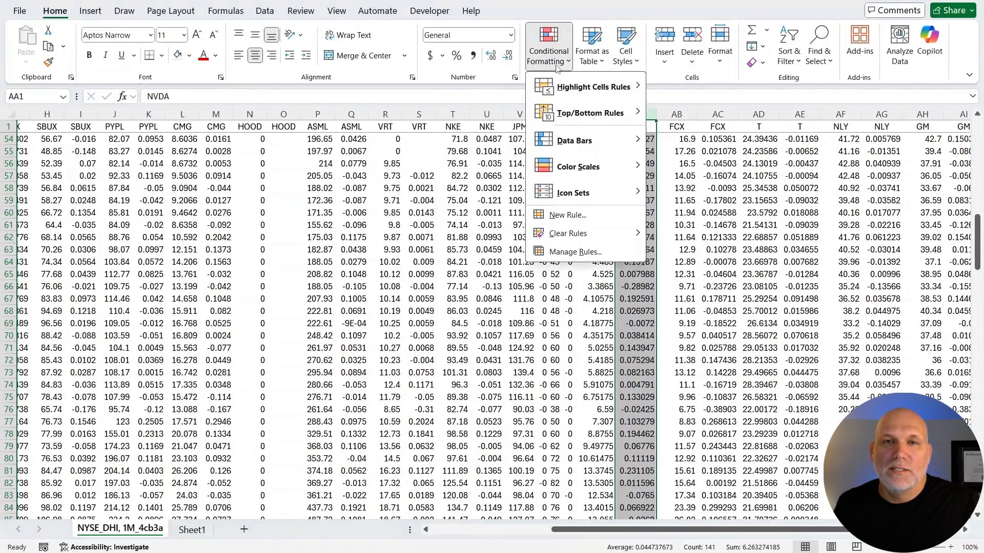
mouse_move(589, 167)
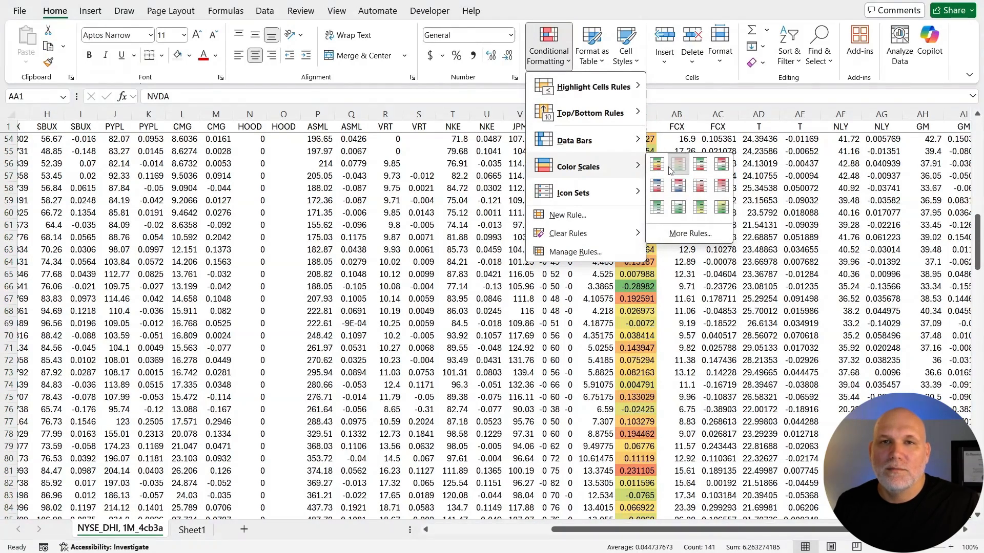
left_click(657, 165)
Examine the color-scaled NVDA returns in column AA for the most extreme negative and positive months.
left_click(633, 286)
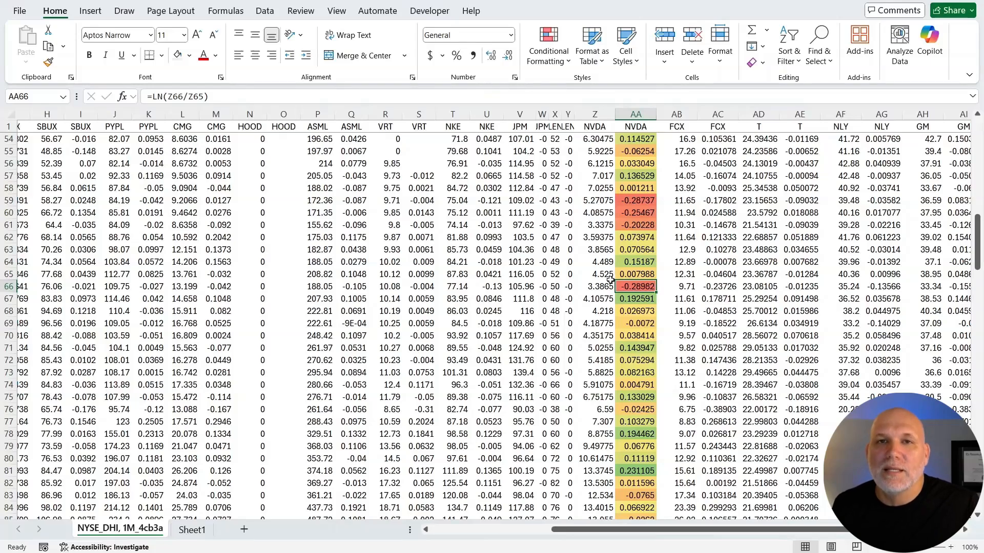
scroll(623, 311, "down", 12)
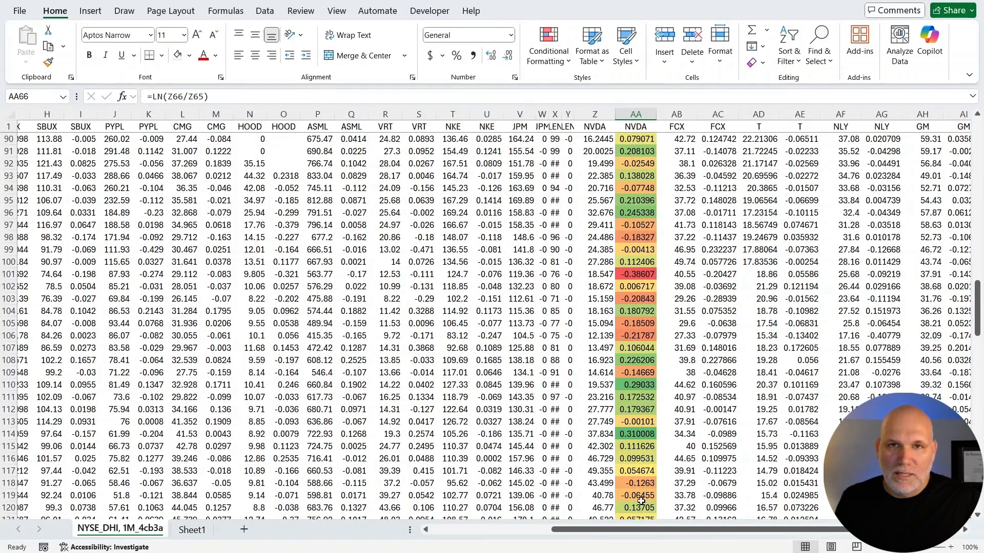
left_click_drag(636, 530, 615, 531)
scroll(656, 335, "down", 5)
scroll(655, 335, "up", 2)
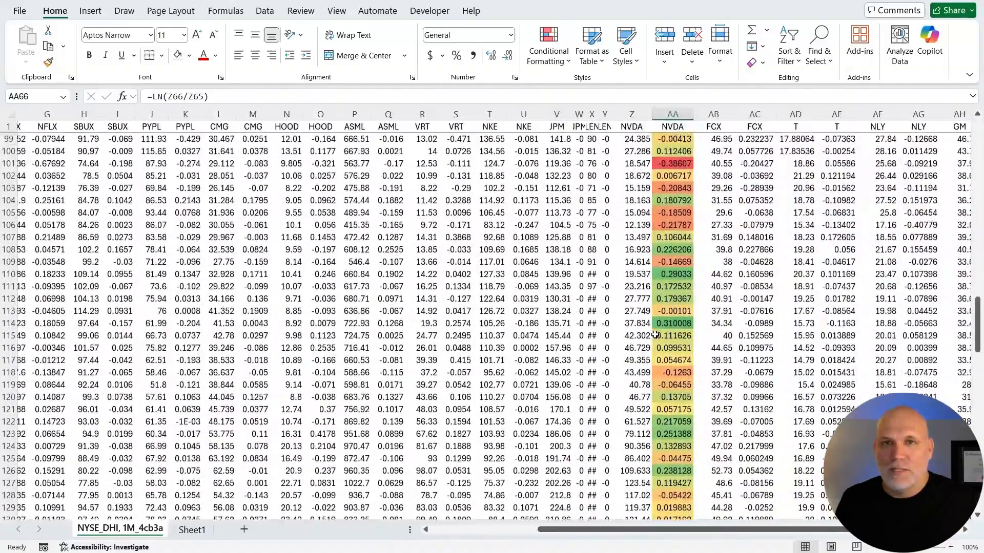
scroll(656, 335, "down", 2)
scroll(655, 334, "down", 3)
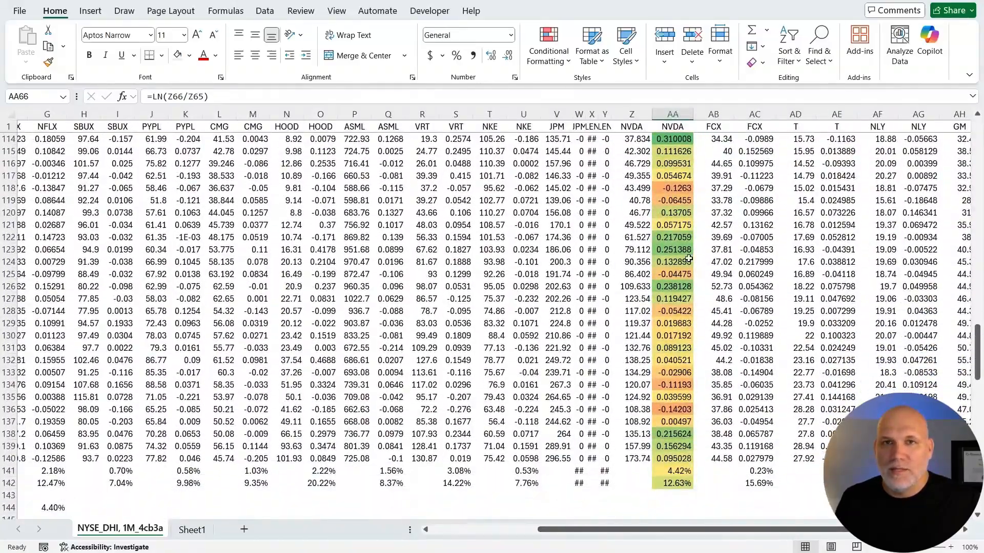
scroll(682, 373, "down", 5)
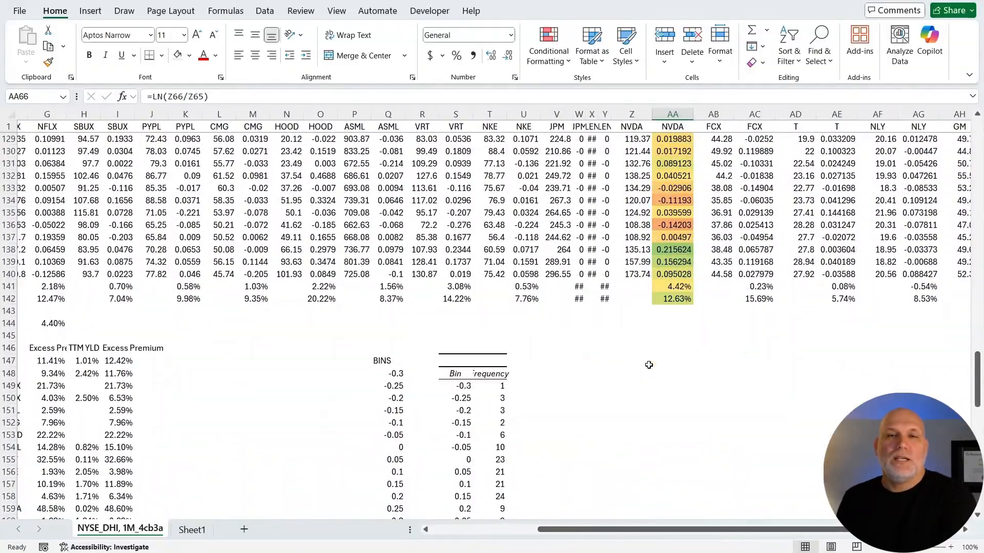
scroll(648, 364, "down", 3)
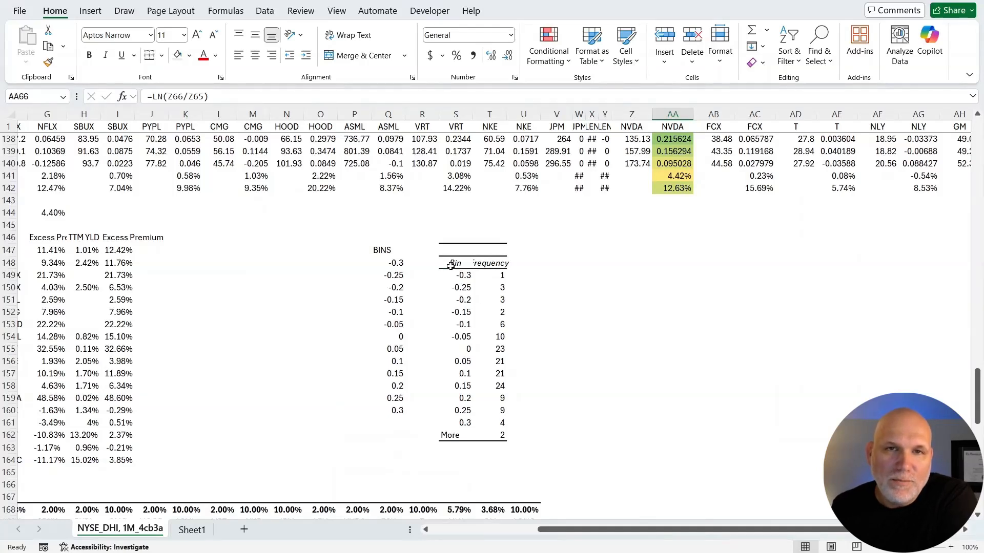
Replace the More label in cell S162 of the Bin column with 0.35.
left_click(451, 265)
left_click(460, 433)
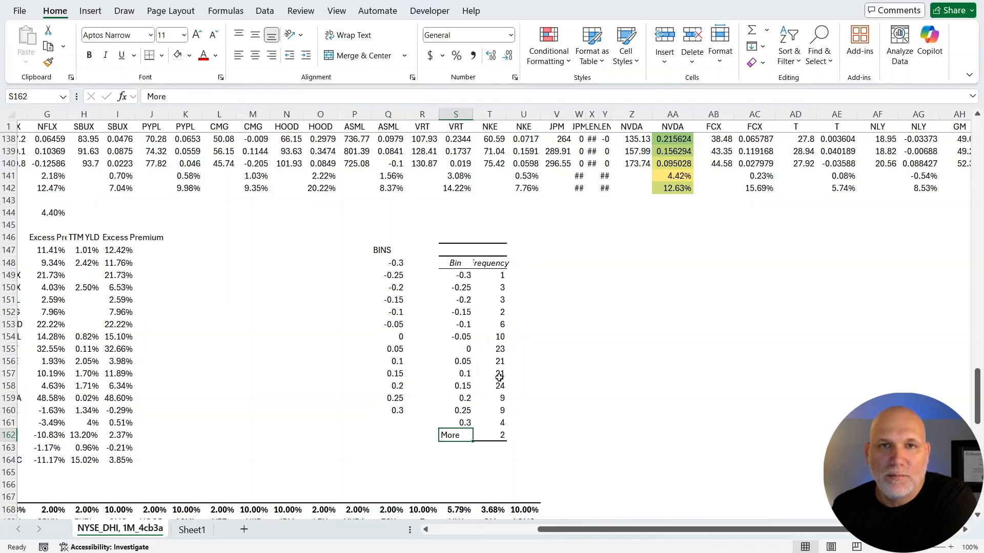
left_click_drag(456, 275, 502, 421)
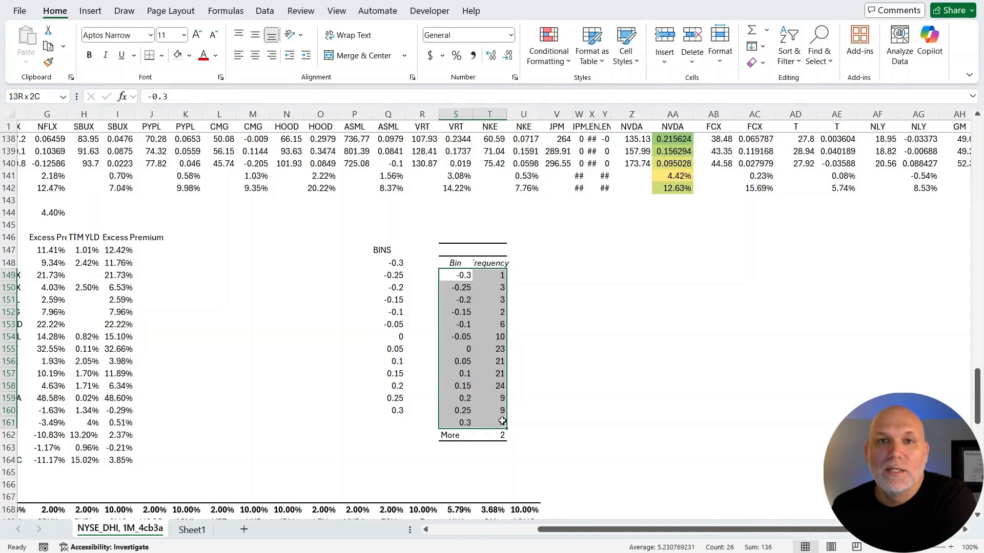
left_click(461, 435)
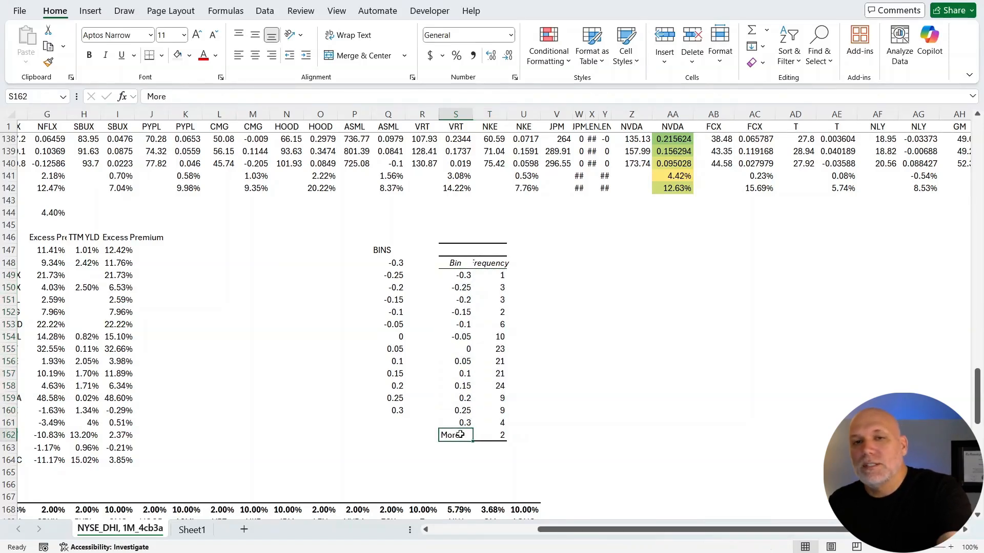
type(".35")
key("Return")
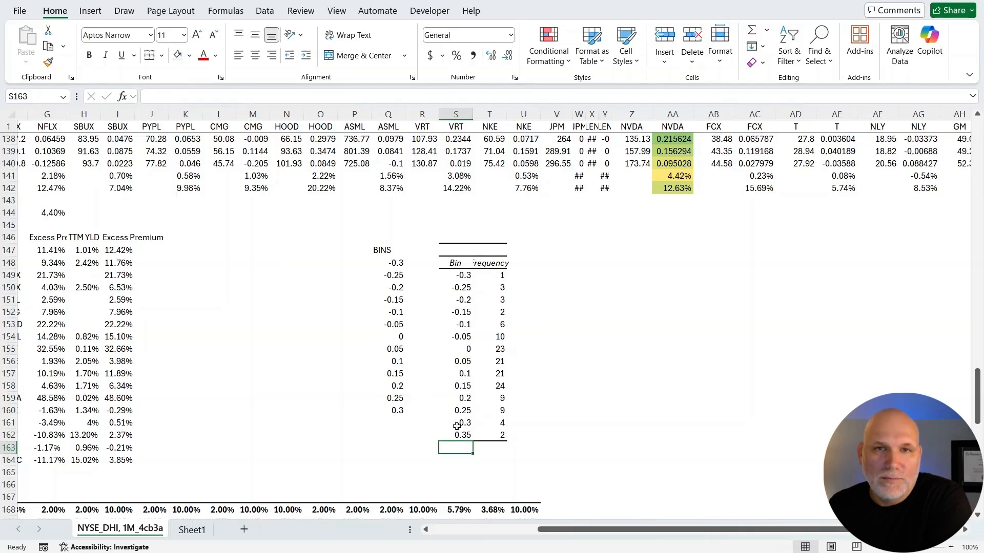
Insert a scatter chart with smooth lines and no markers from the bins and frequencies in S149:T162.
left_click_drag(456, 275, 500, 435)
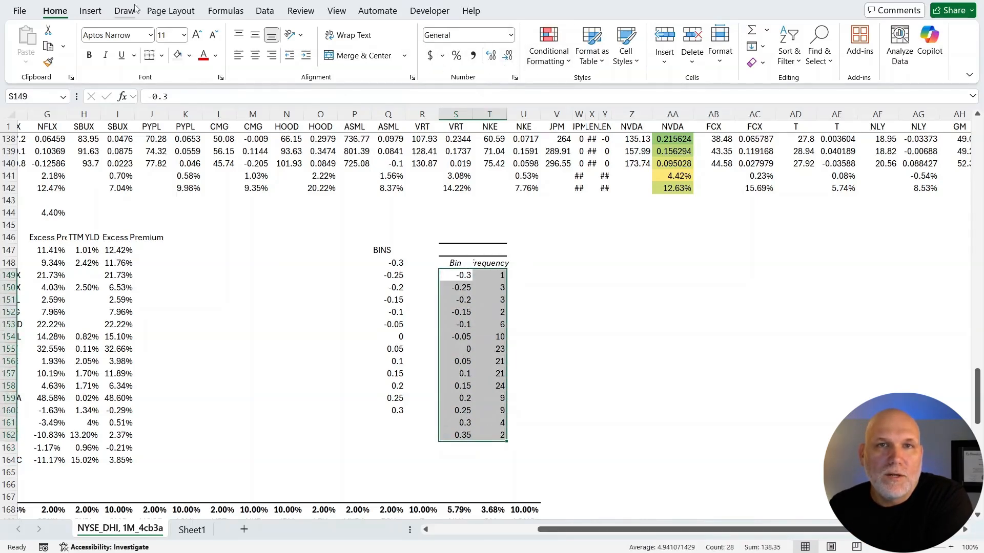
left_click(90, 10)
left_click(453, 62)
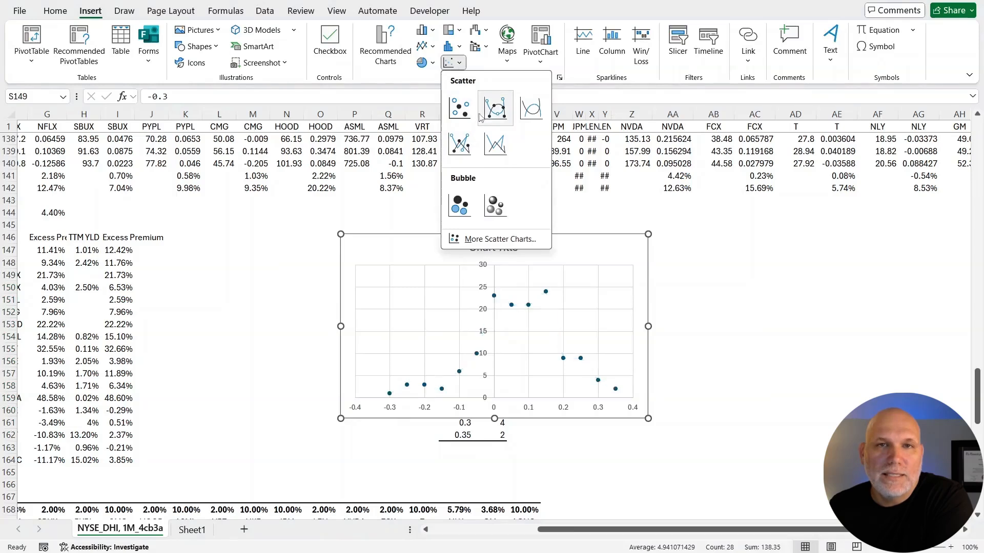
left_click(521, 116)
left_click(805, 388)
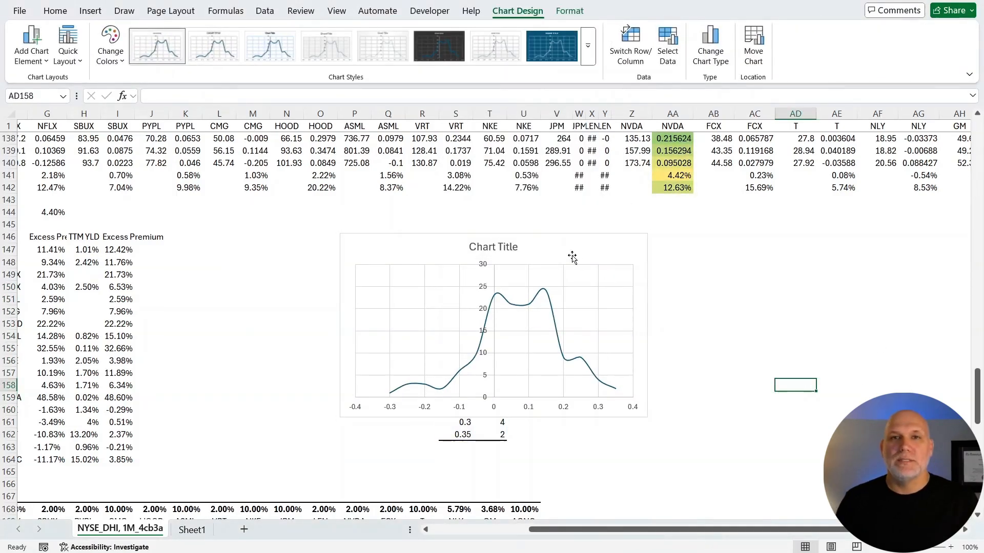
left_click(494, 247)
key("ctrl+a")
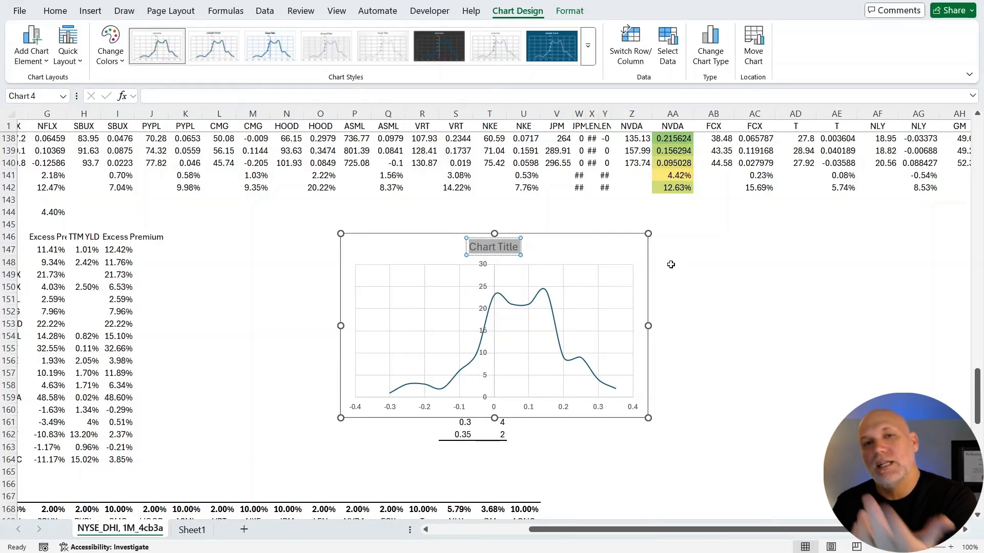
left_click(691, 277)
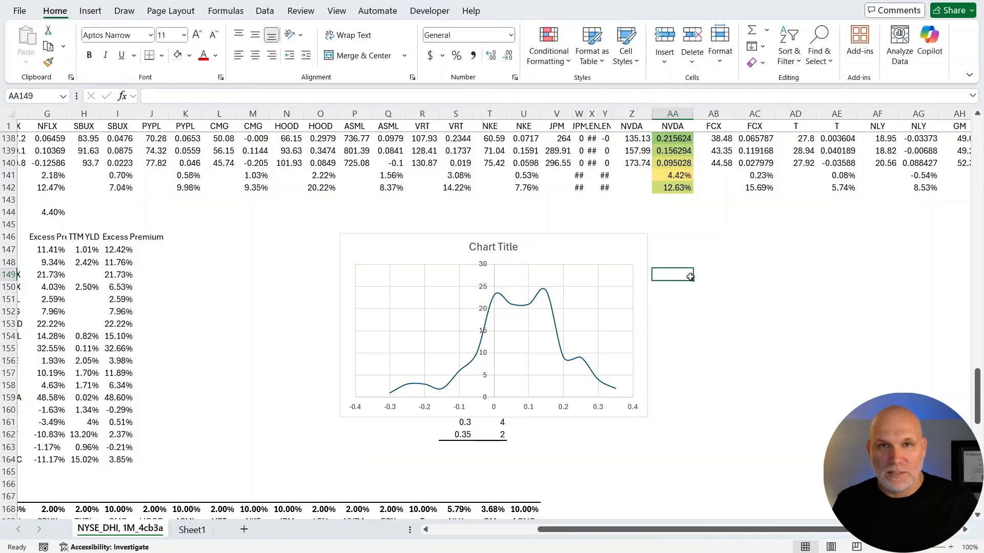
Move the new distribution chart off the bin and frequency table into the empty area beside it, below the NVDA column.
left_click(643, 245)
left_click_drag(574, 235, 792, 253)
left_click(631, 238)
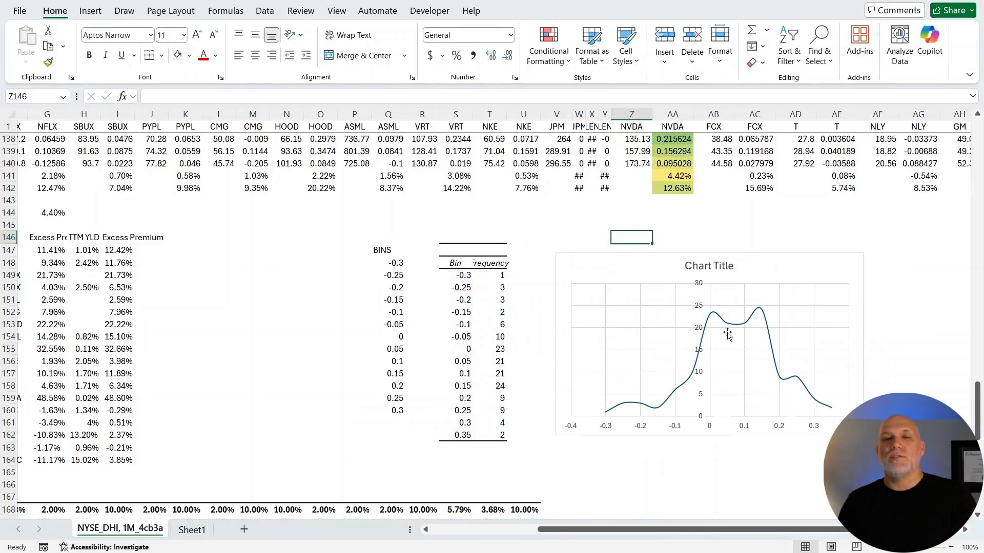